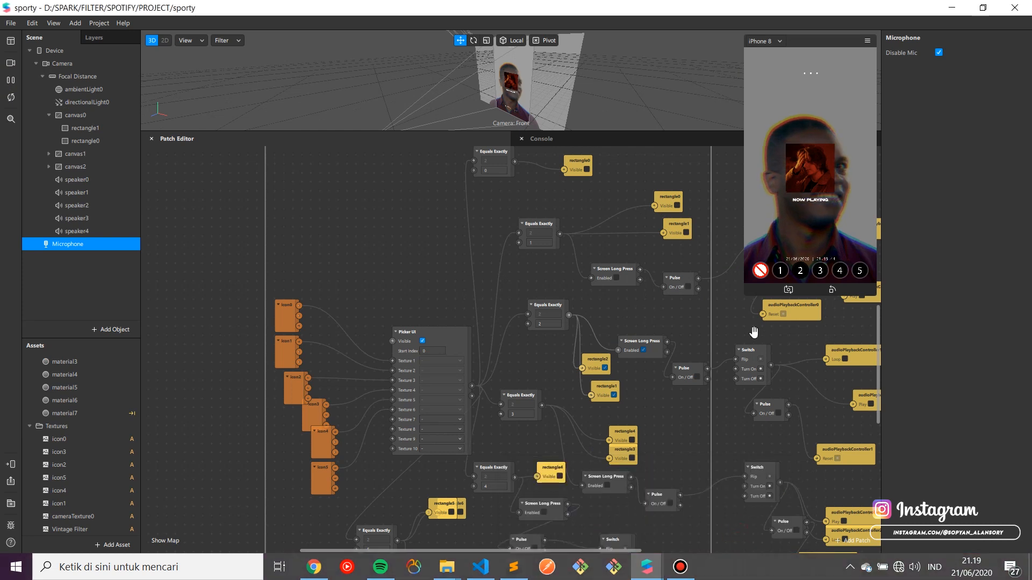
Preview song option 1 of the filter in the device simulator
left_click(783, 271)
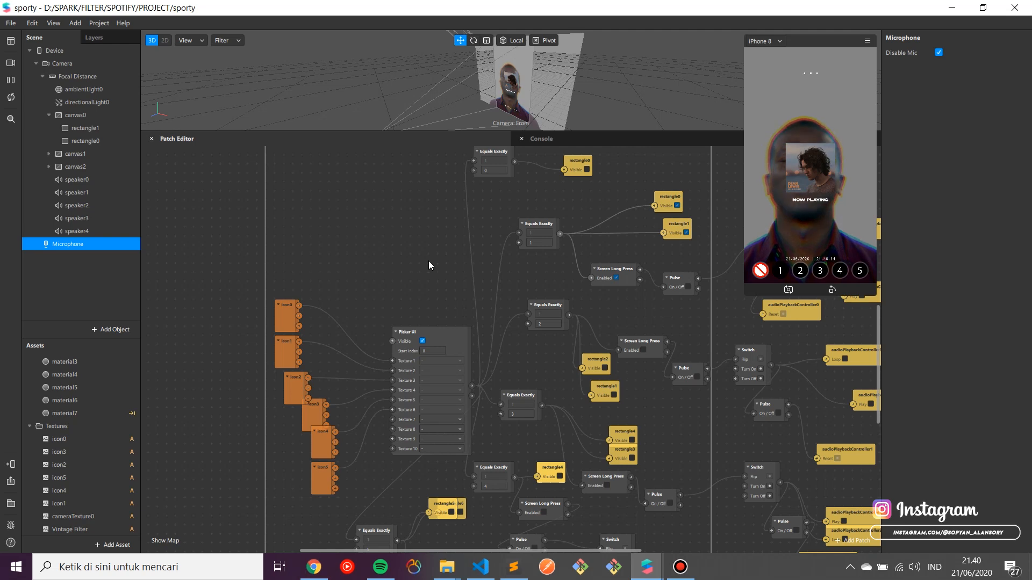
Switch to Chrome and convert the YouTube video "Lewis Capaldi - Someone You Loved" to MP3 with YtMp3
left_click(311, 567)
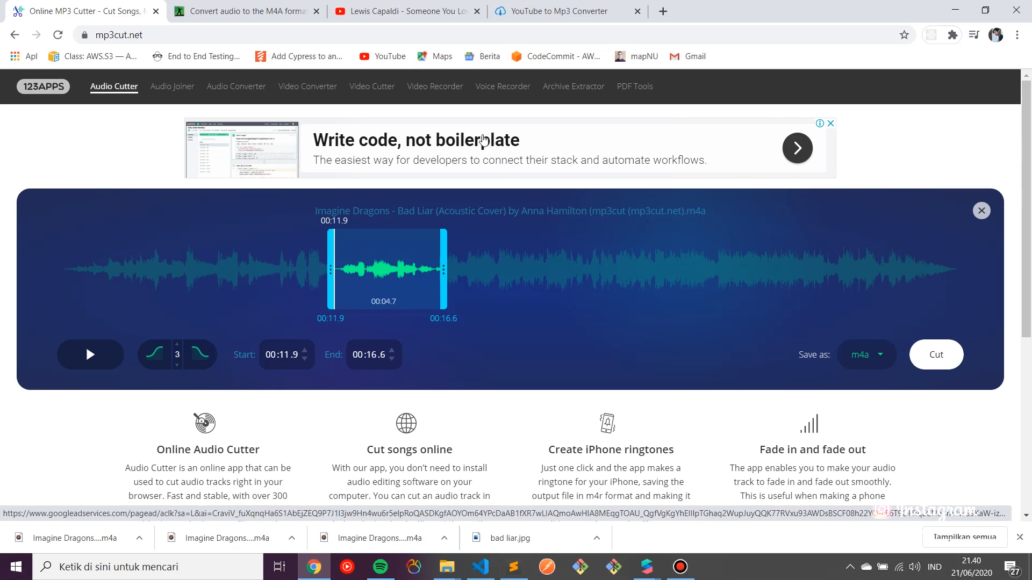
left_click(409, 11)
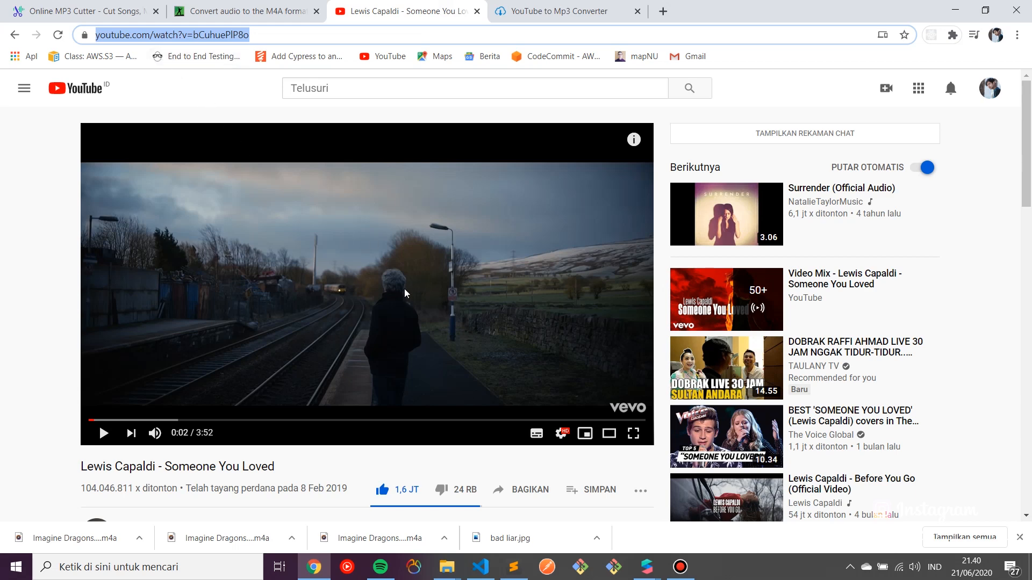
left_click(559, 10)
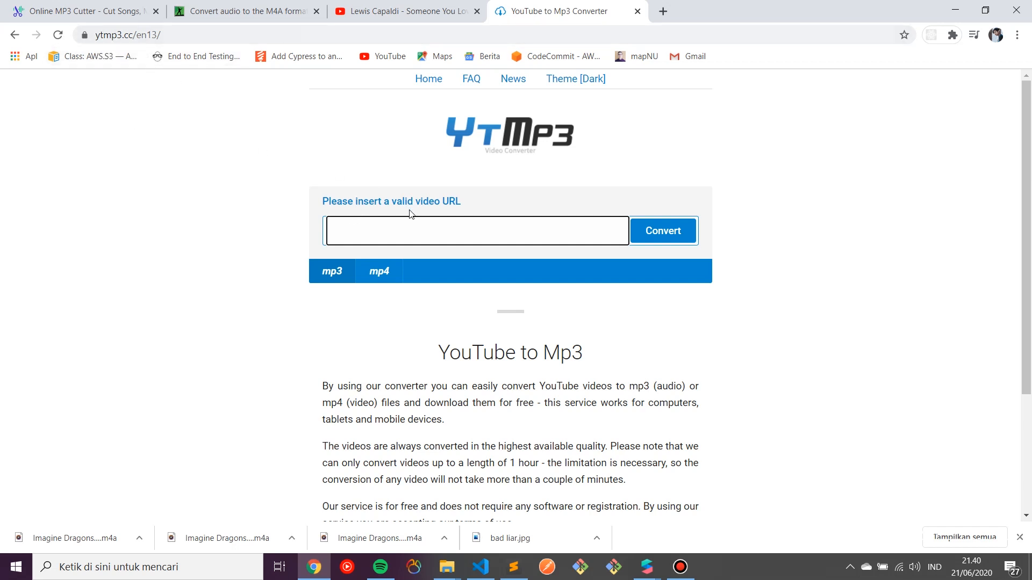
type("https://www.youtube.com/watch?v=bCuhuePIP8o")
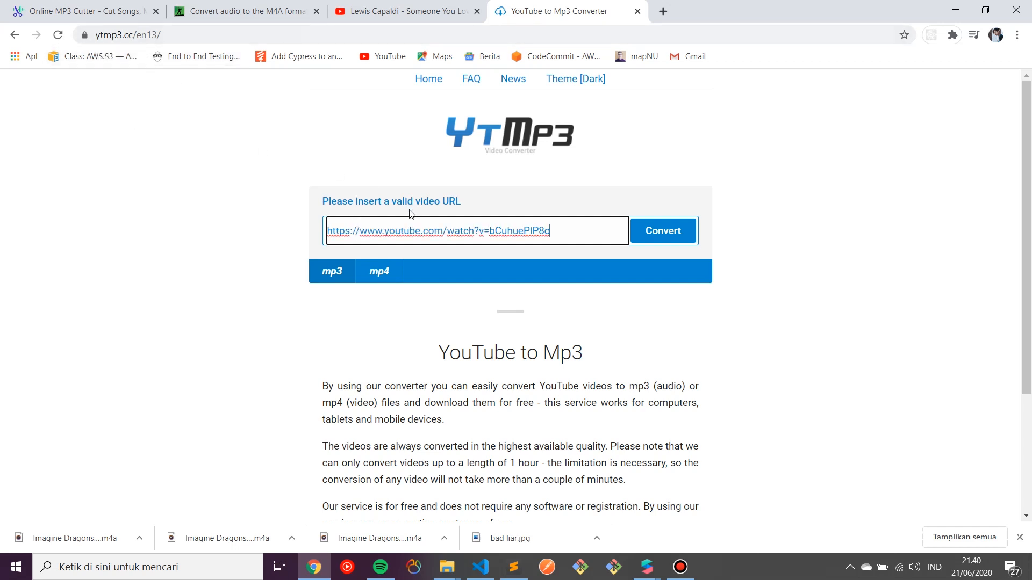
left_click(650, 232)
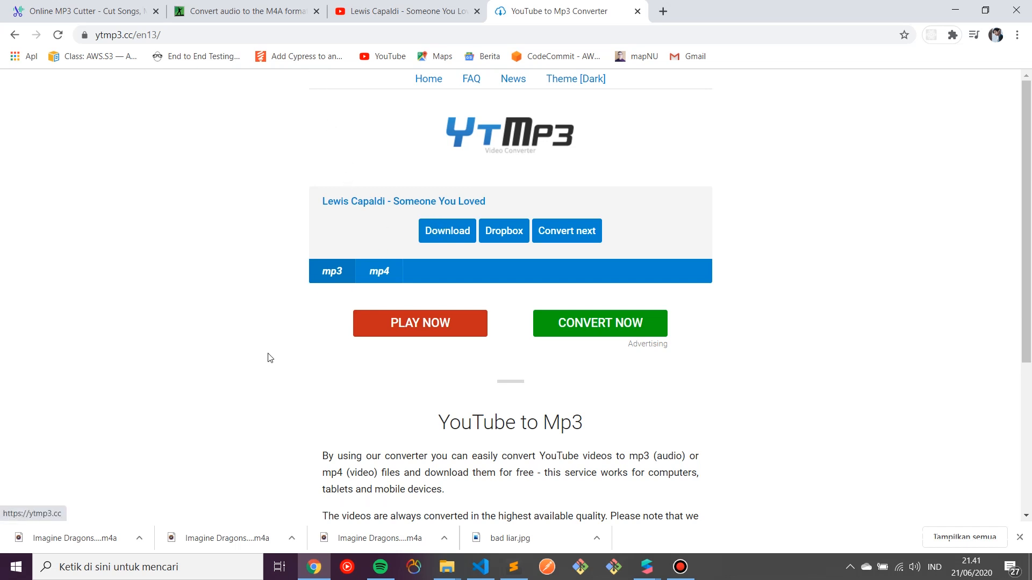
left_click(241, 11)
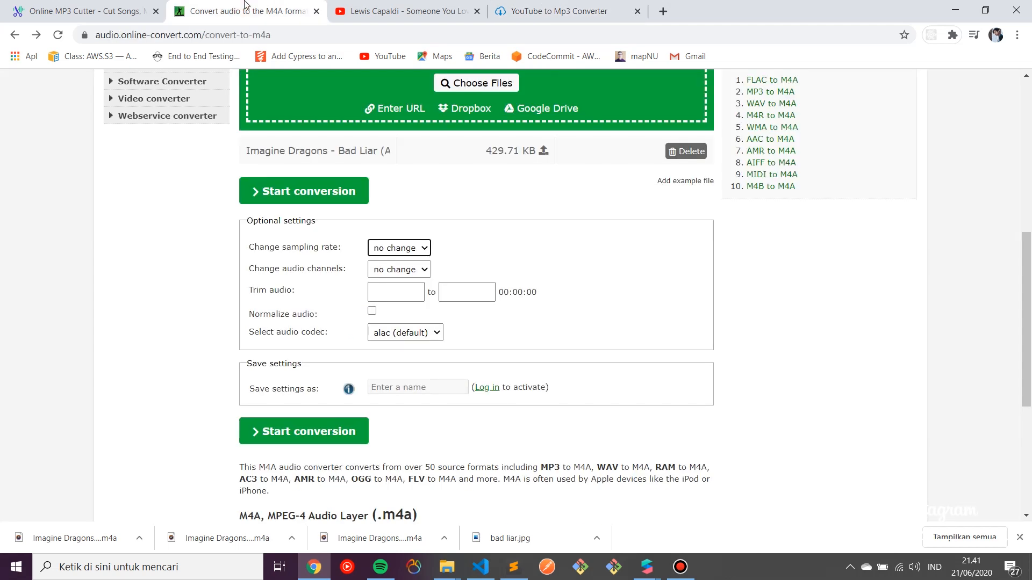
scroll(339, 89, "up", 4)
scroll(338, 89, "up", 4)
Close the current edit in the online MP3 cutter and load the second downloaded "Imagine Dragons - Bad Liar" M4A file
left_click(83, 12)
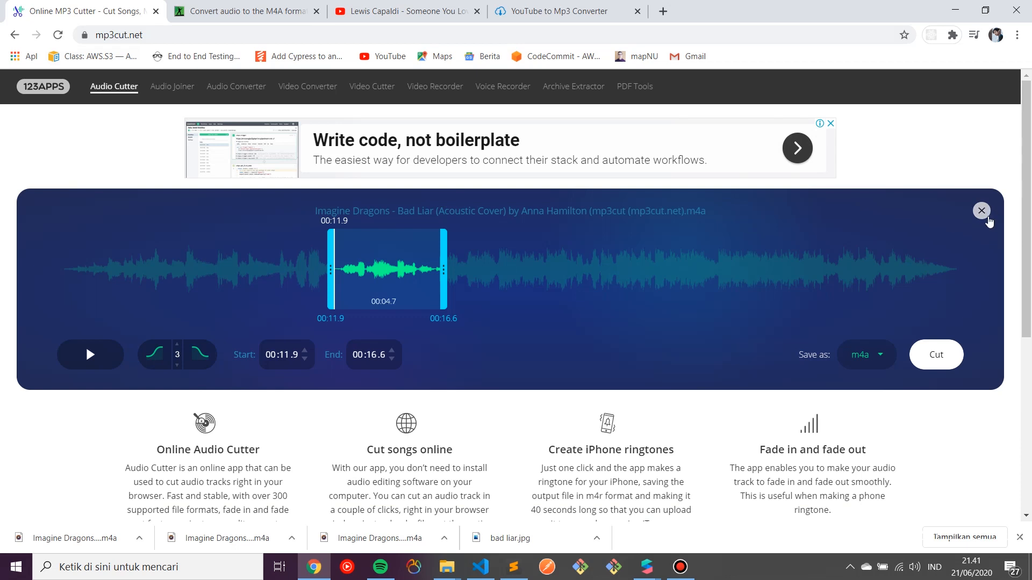
left_click(981, 211)
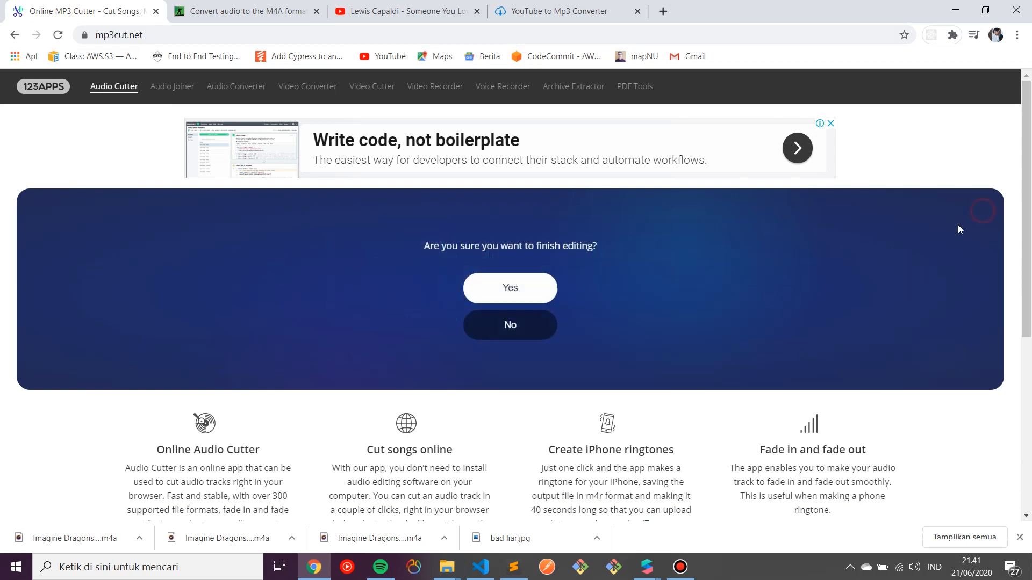
left_click(505, 323)
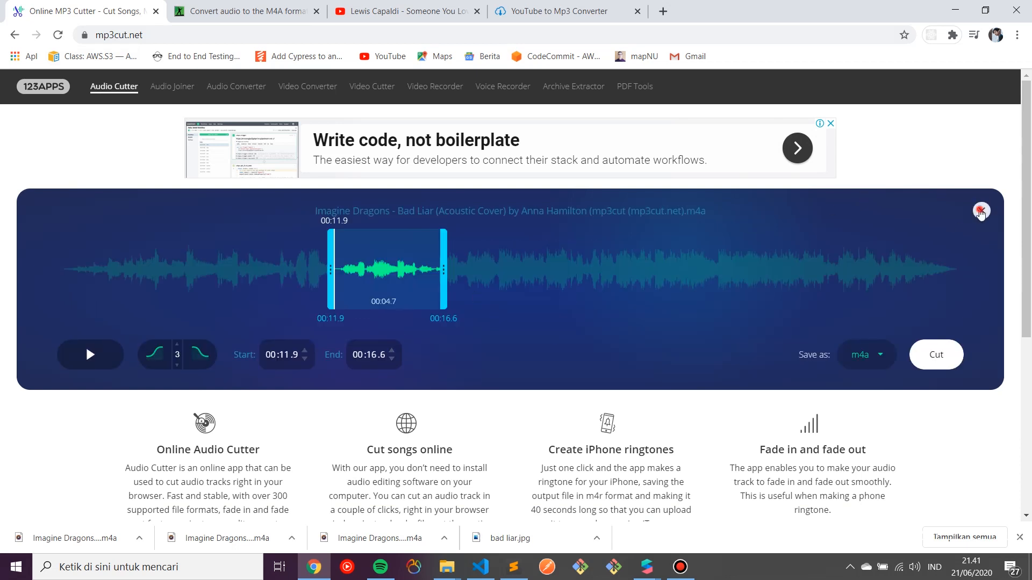
left_click(981, 211)
left_click(488, 287)
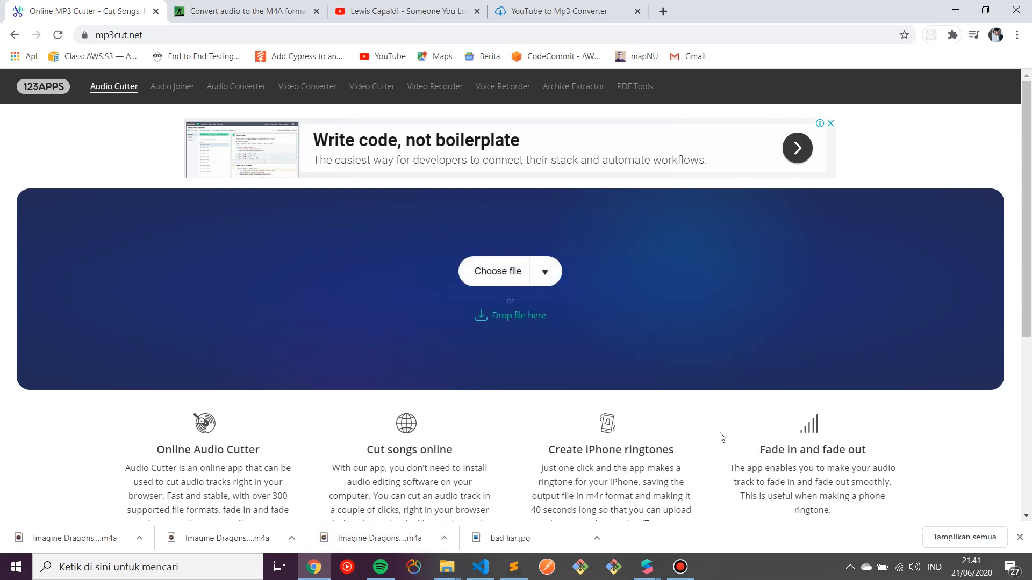
left_click_drag(236, 538, 375, 224)
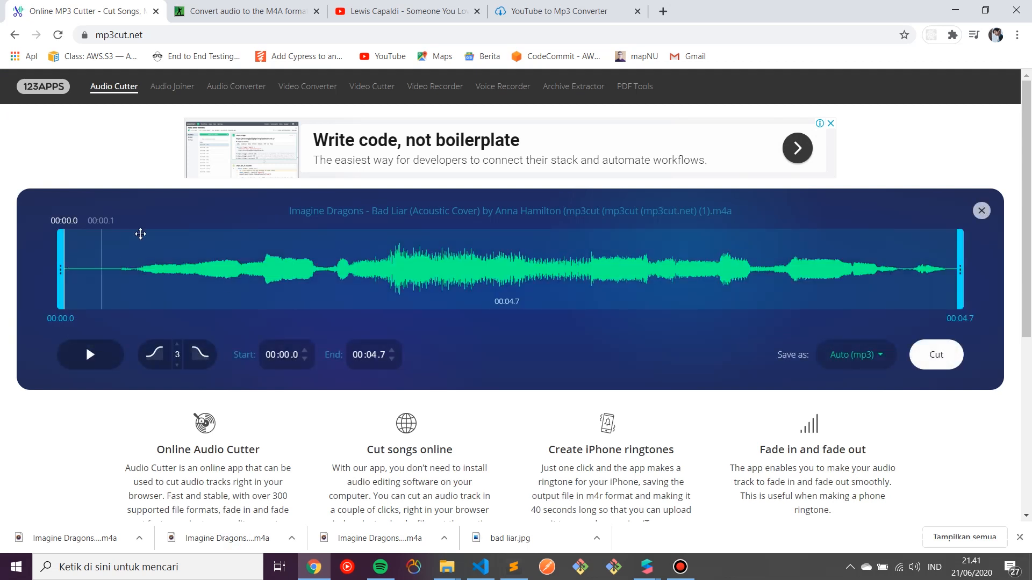
Trim the Bad Liar clip to start at 00:01.3 and end at 00:03.7
left_click_drag(70, 254, 226, 254)
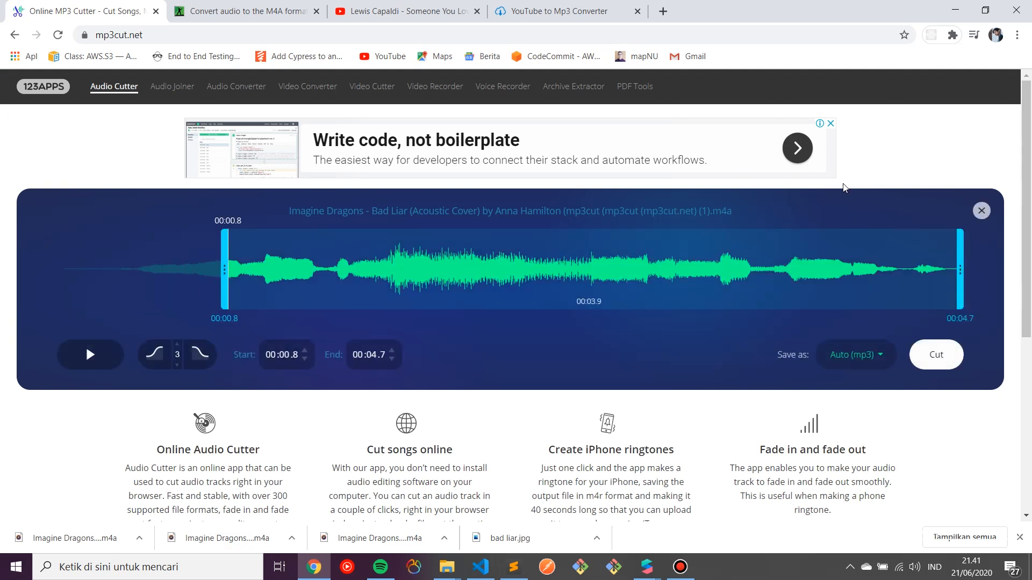
left_click_drag(960, 251, 774, 254)
left_click(225, 257)
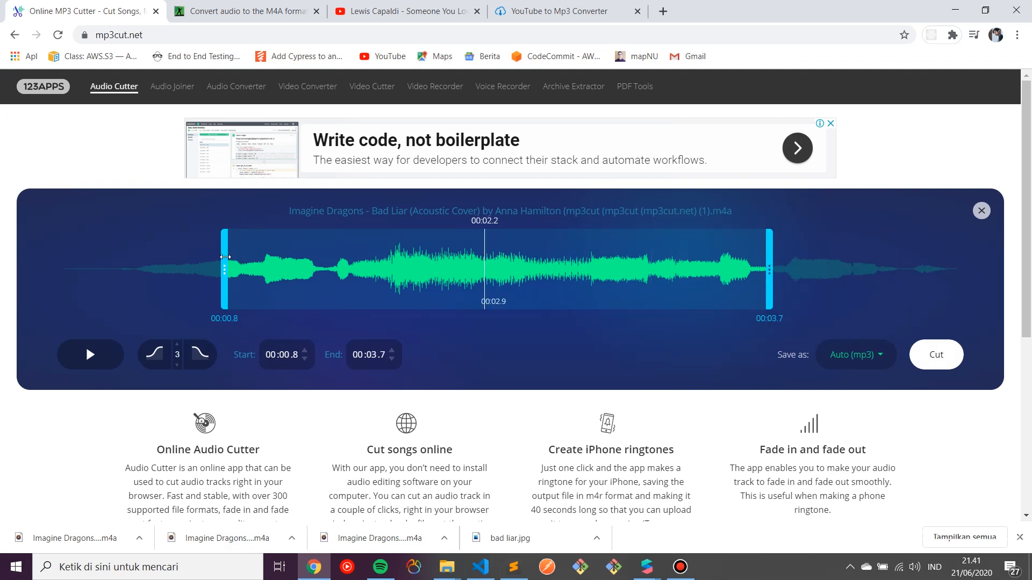
left_click_drag(259, 252, 318, 229)
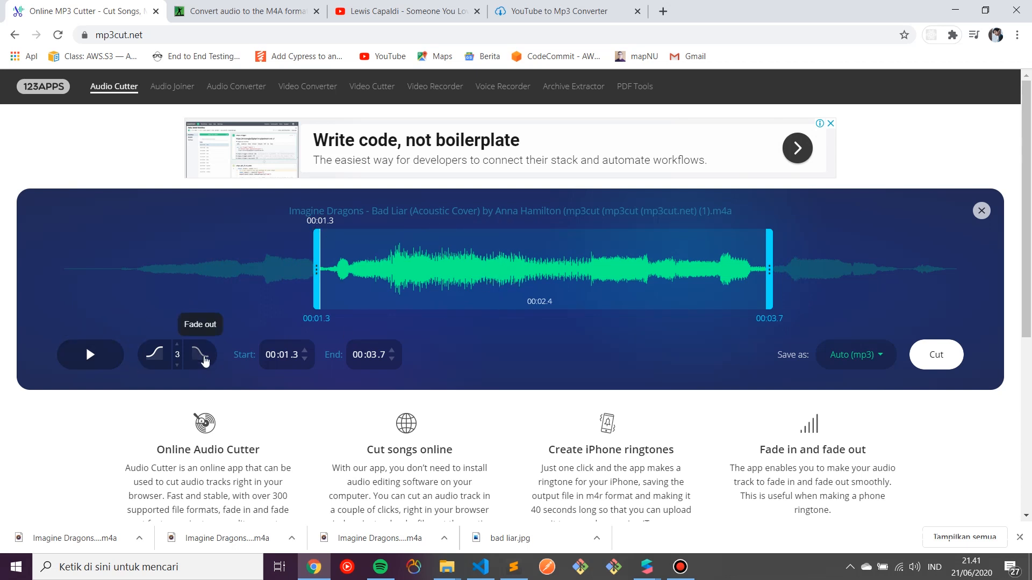
Try fade out and fade in on the clip with the selection widened to 00:00.4–00:04.7, and remove both fades
left_click(203, 357)
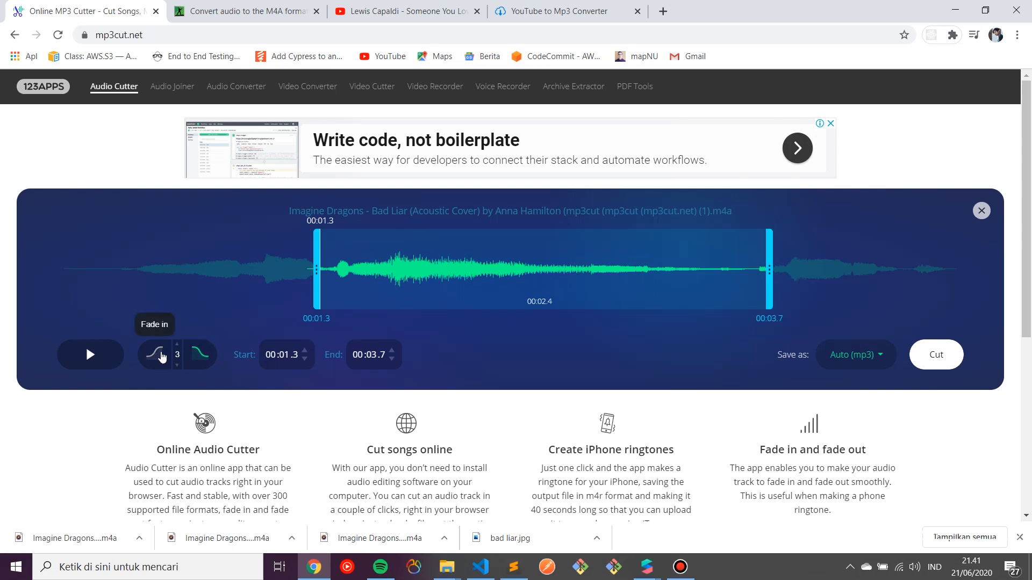
left_click(156, 353)
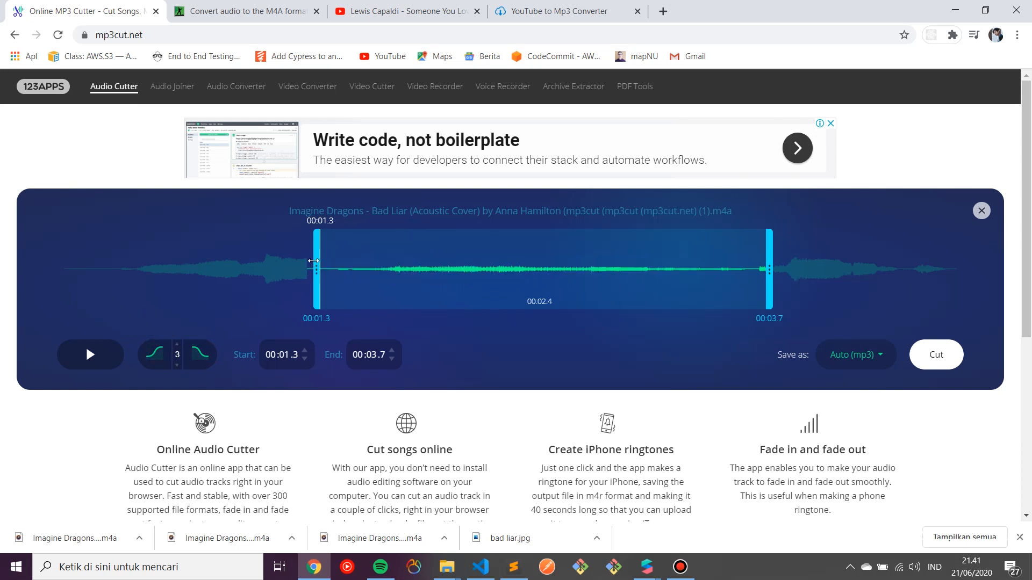
left_click_drag(318, 266, 149, 258)
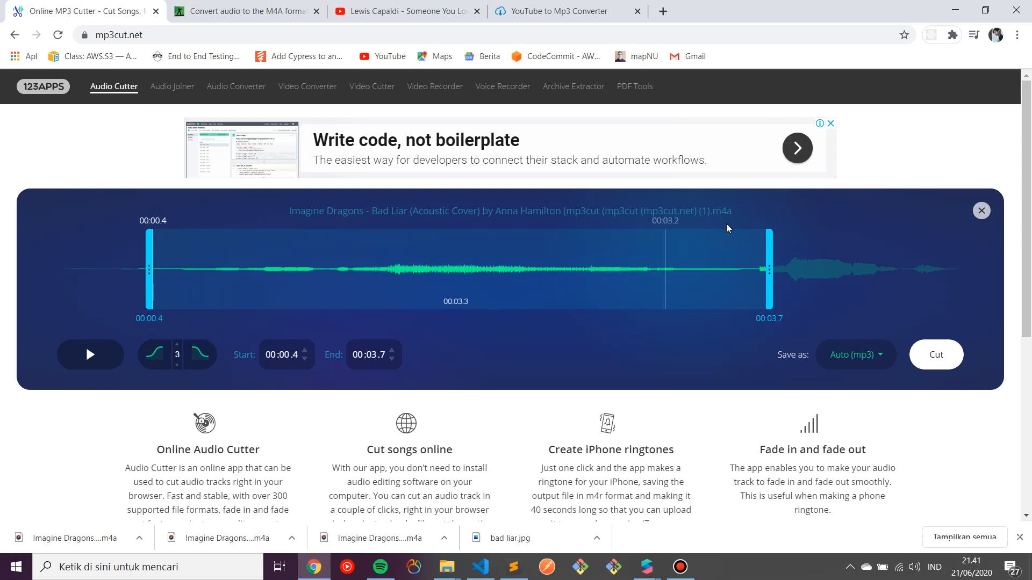
left_click_drag(771, 249, 986, 279)
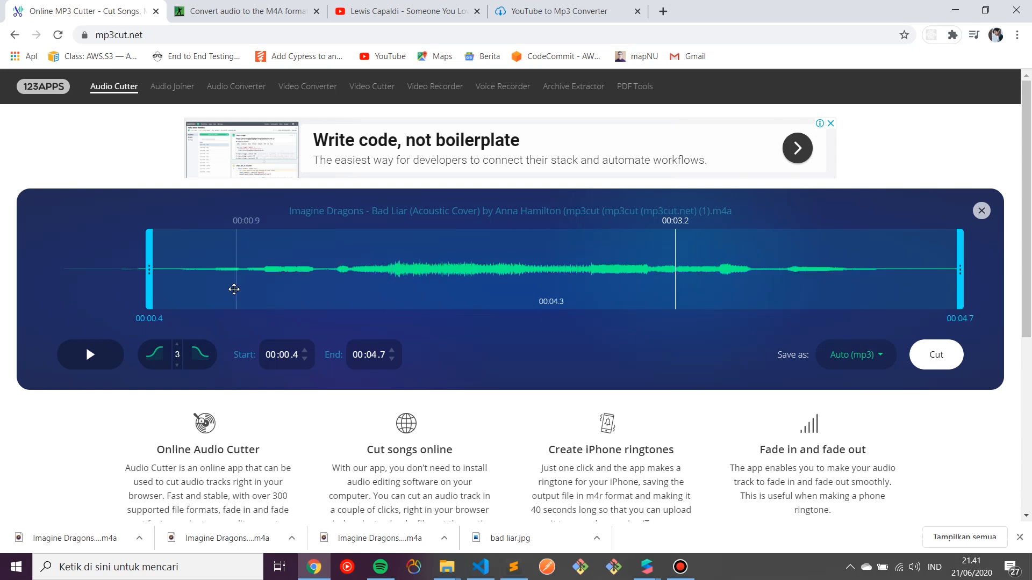
left_click(163, 348)
left_click(208, 356)
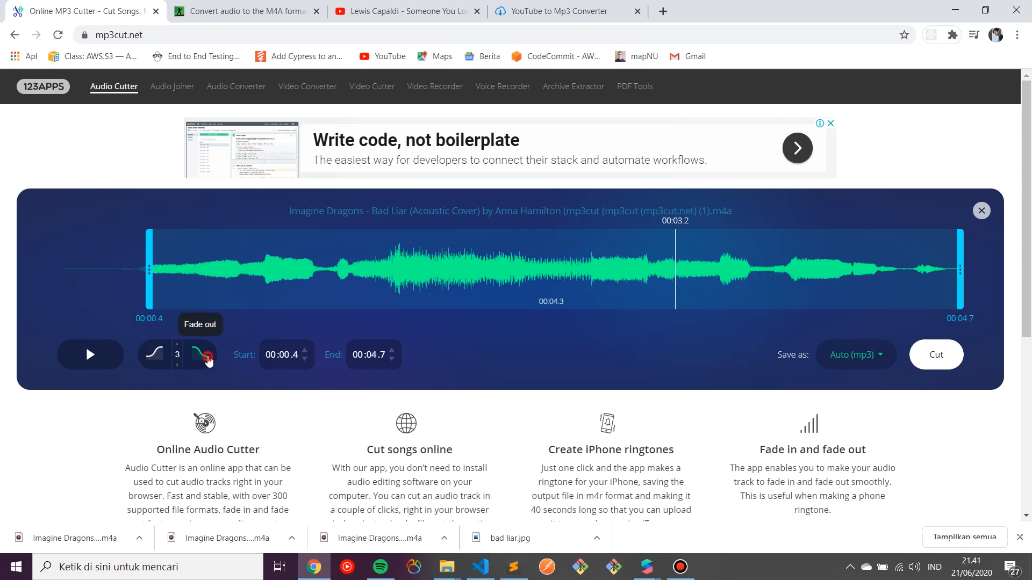
Trim the clip to 00:01.0–00:04.4 and cut it with m4a as the save format
left_click_drag(962, 262, 907, 263)
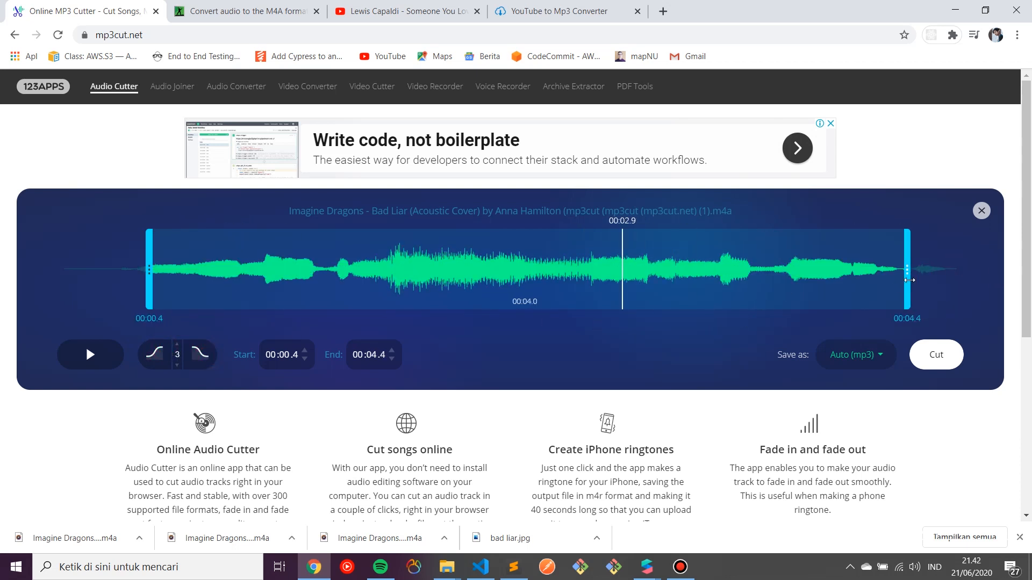
left_click_drag(150, 262, 250, 262)
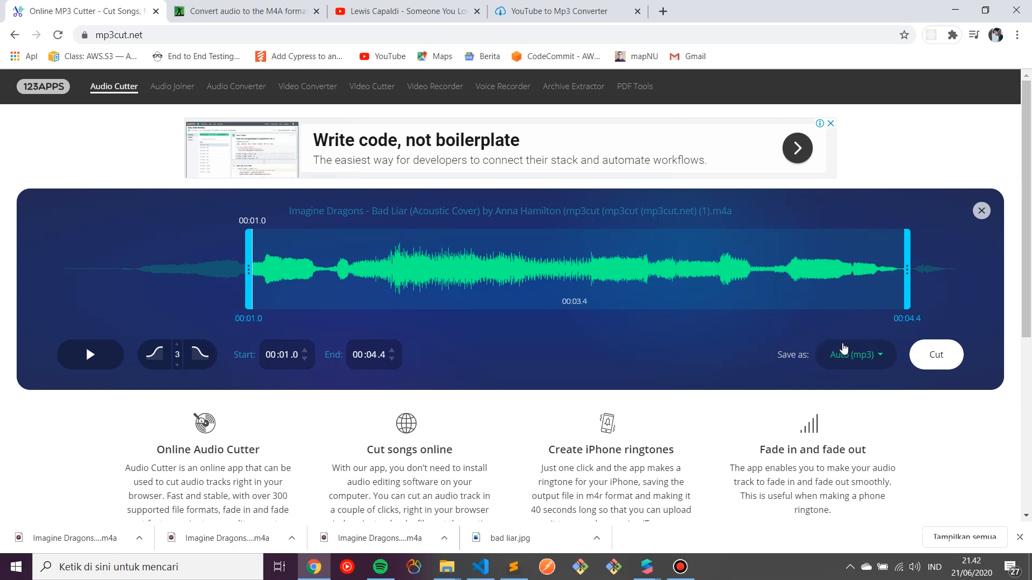
left_click(846, 353)
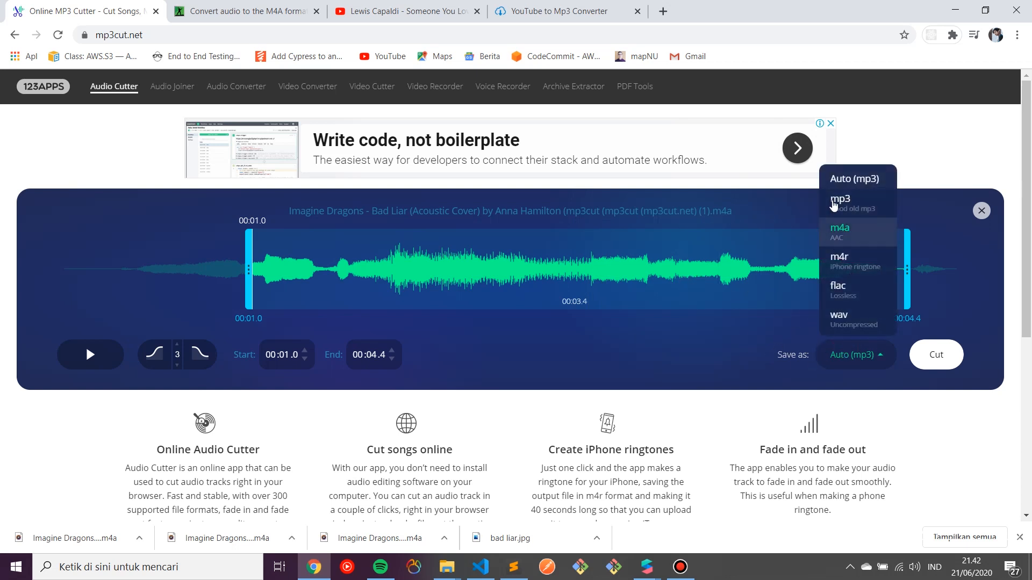
left_click(848, 229)
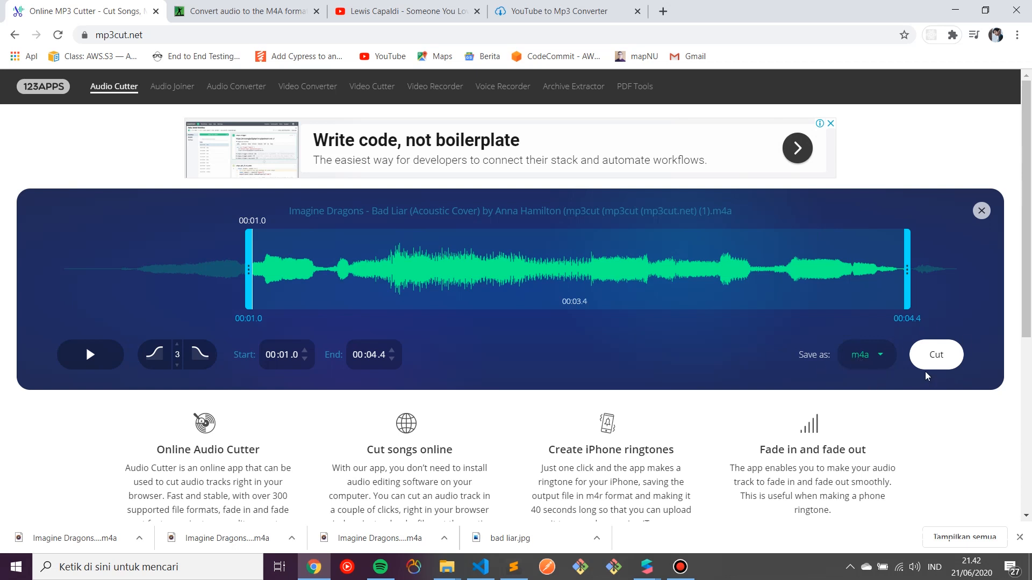
left_click(936, 357)
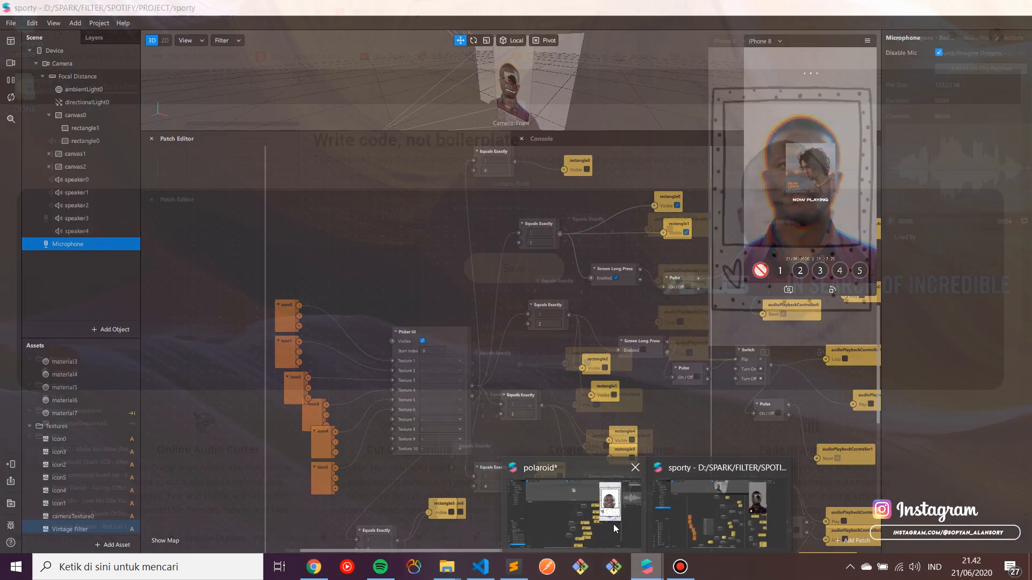
Check the imported Bad Liar audio file's properties in the Spark AR polaroid project, and return to Chrome
left_click(614, 524)
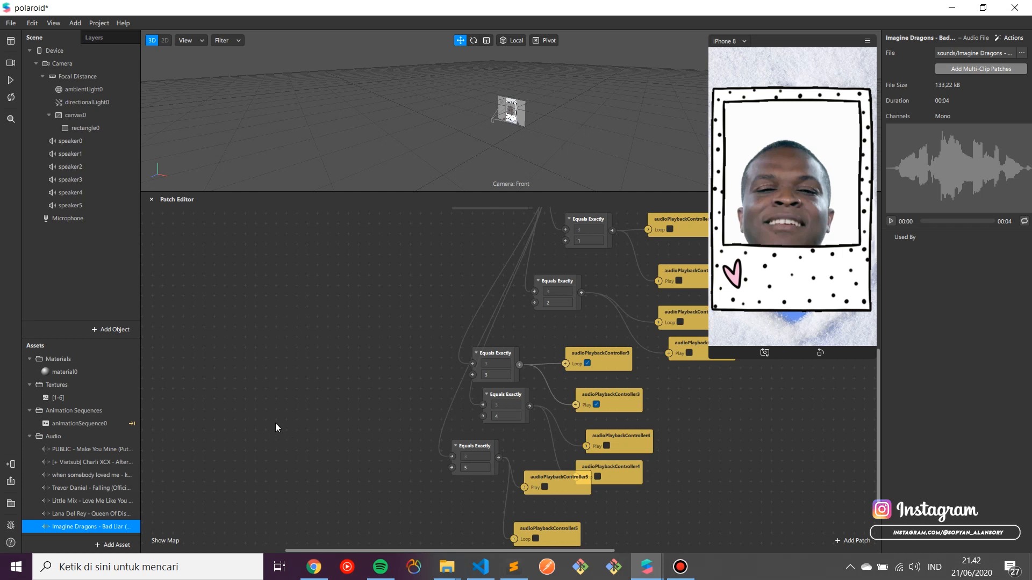
left_click(312, 563)
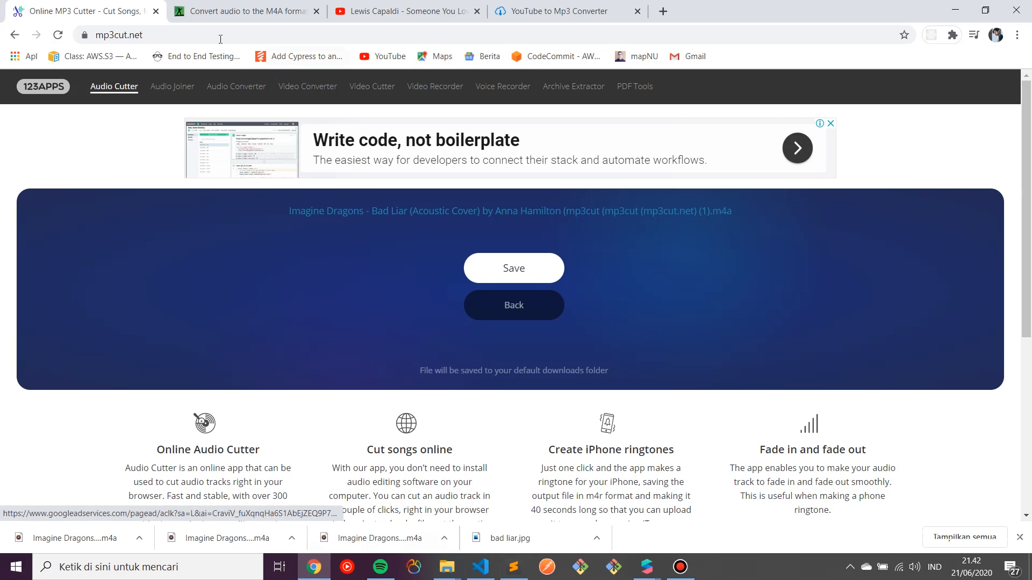
Upload the first downloaded "Imagine Dragons - Bad Liar" file to the online M4A converter and delete the previously uploaded one
left_click(240, 4)
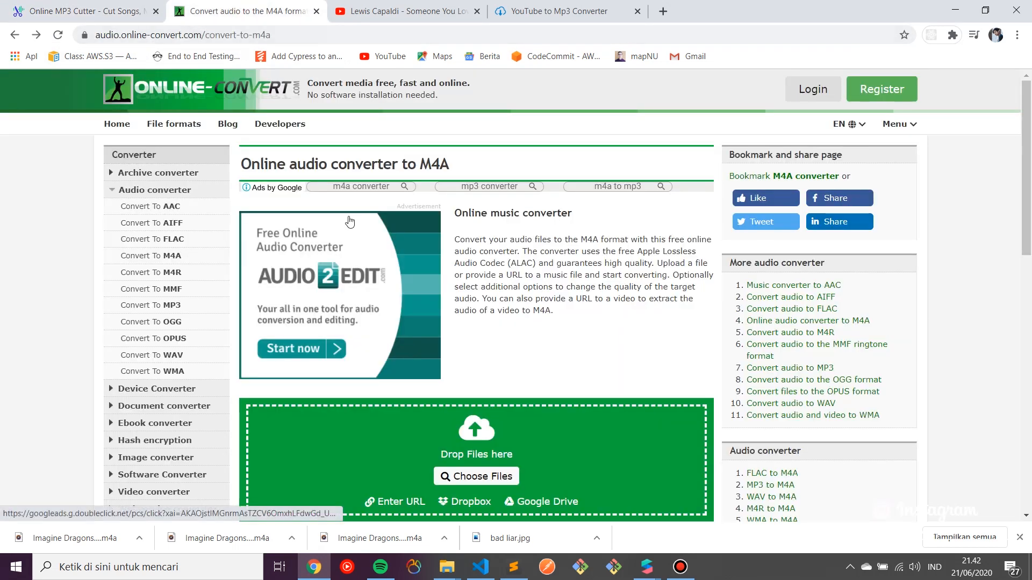
scroll(349, 222, "down", 4)
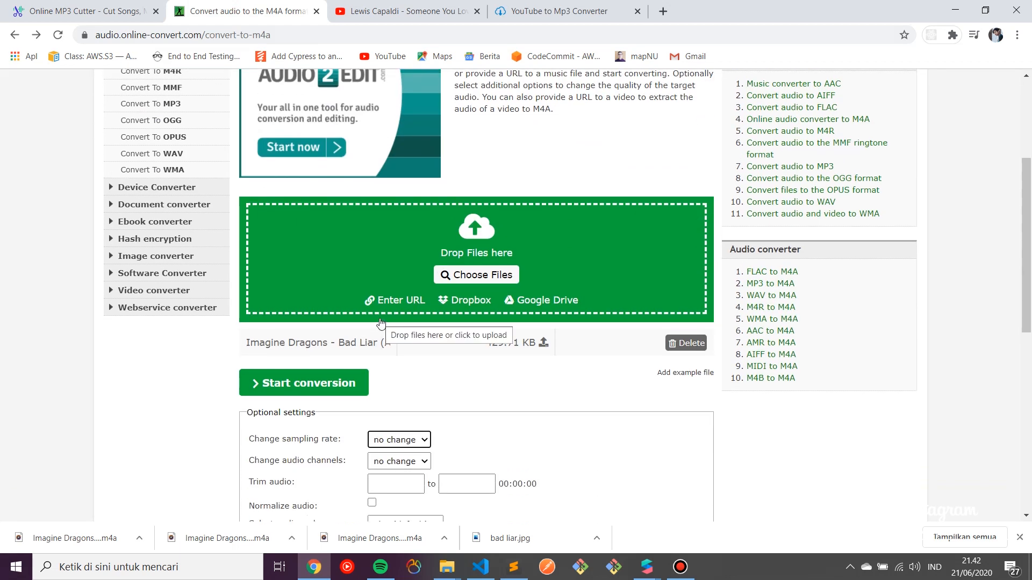
left_click_drag(53, 534, 387, 296)
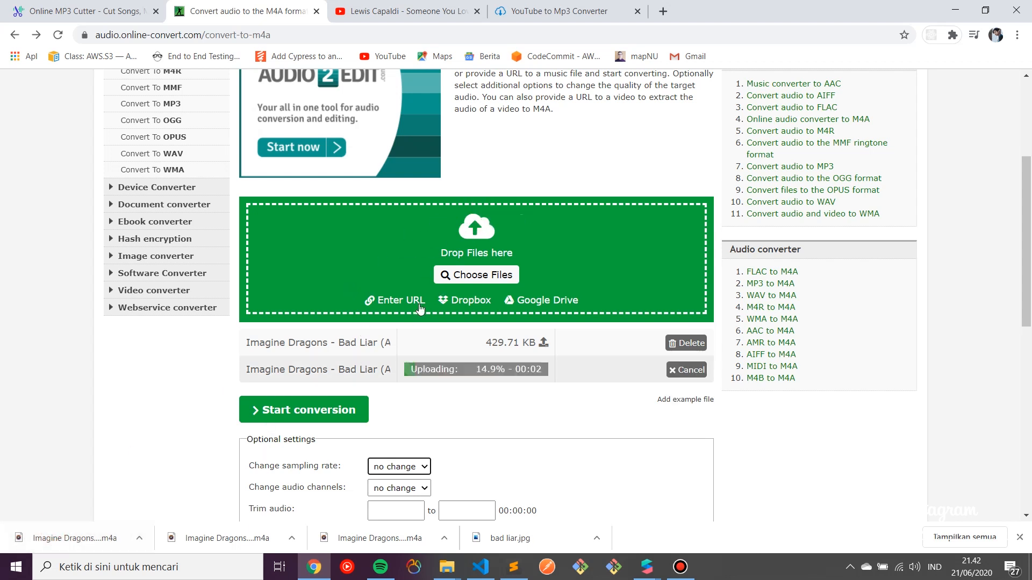
left_click(686, 343)
Set the sampling rate to 44100 Hz and the audio channels to mono, and start the M4A conversion
scroll(470, 399, "down", 2)
left_click(414, 305)
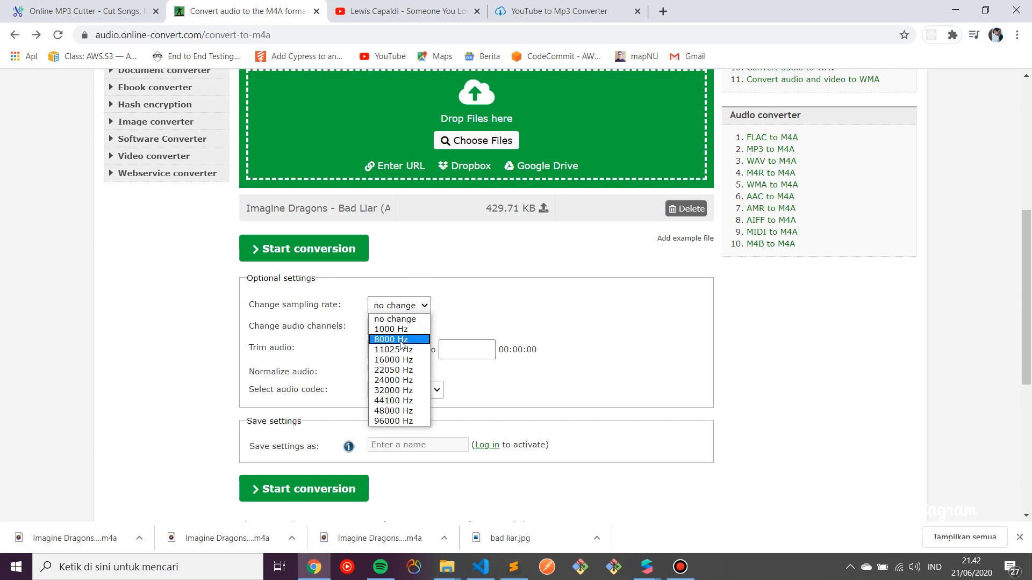
left_click(389, 402)
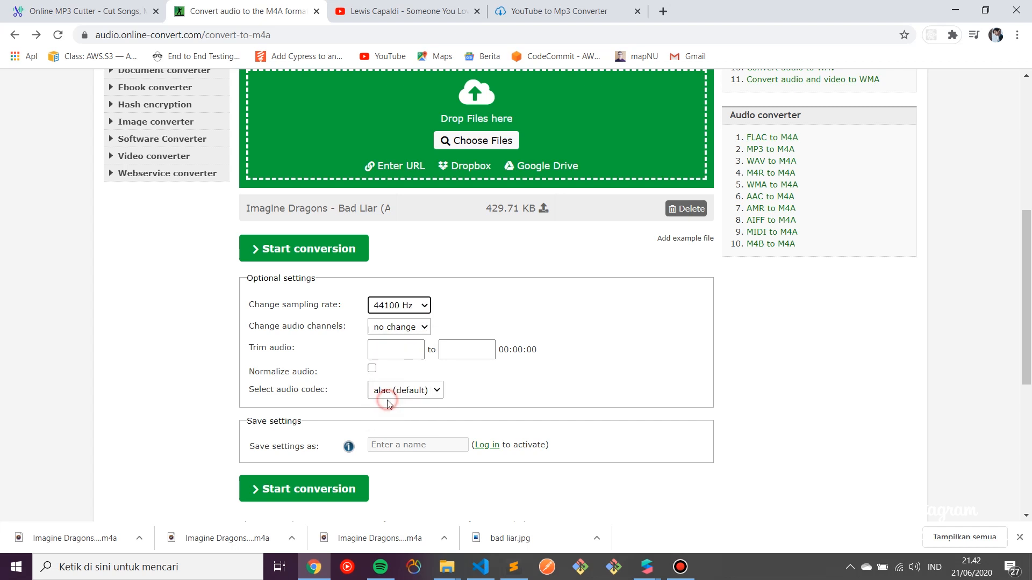
left_click(399, 327)
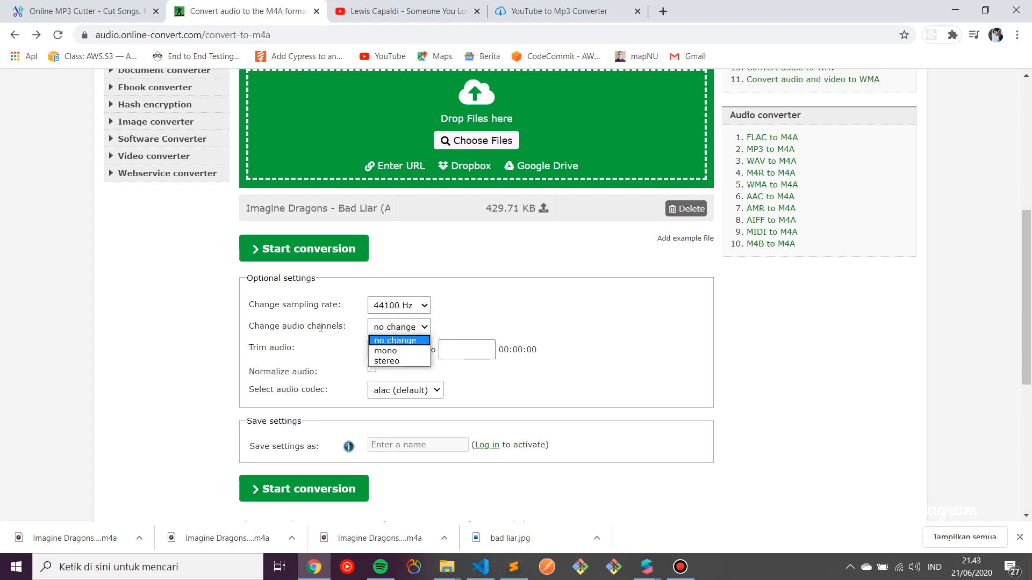
left_click(388, 350)
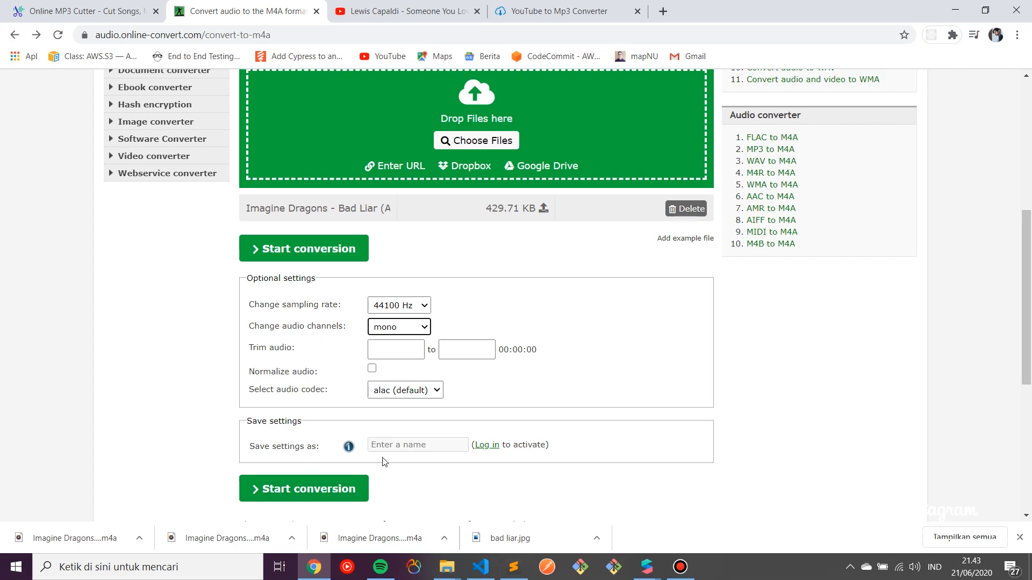
left_click(304, 498)
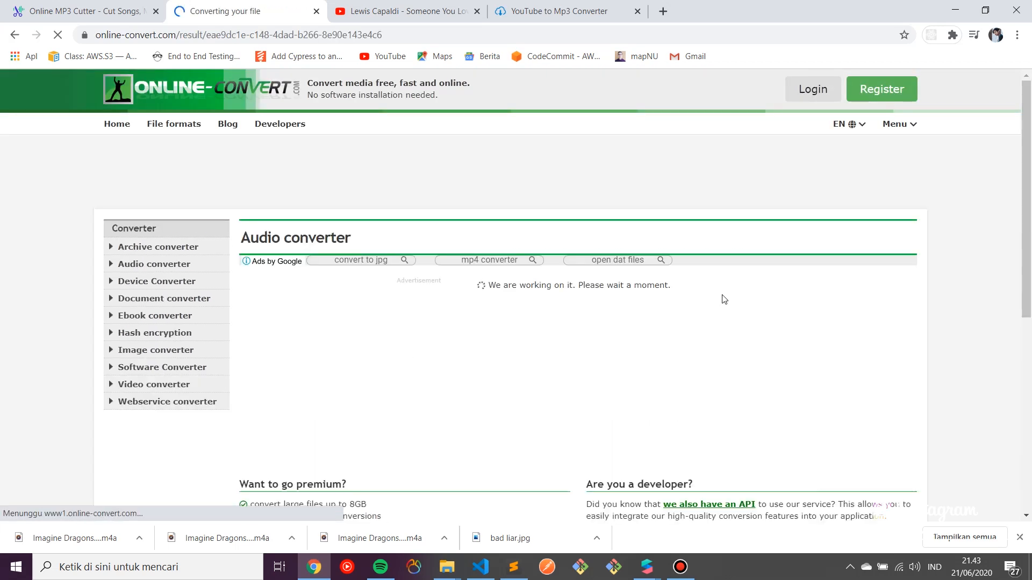
Download the converted Imagine Dragons - Bad Liar audio file from the online converter
scroll(714, 375, "down", 2)
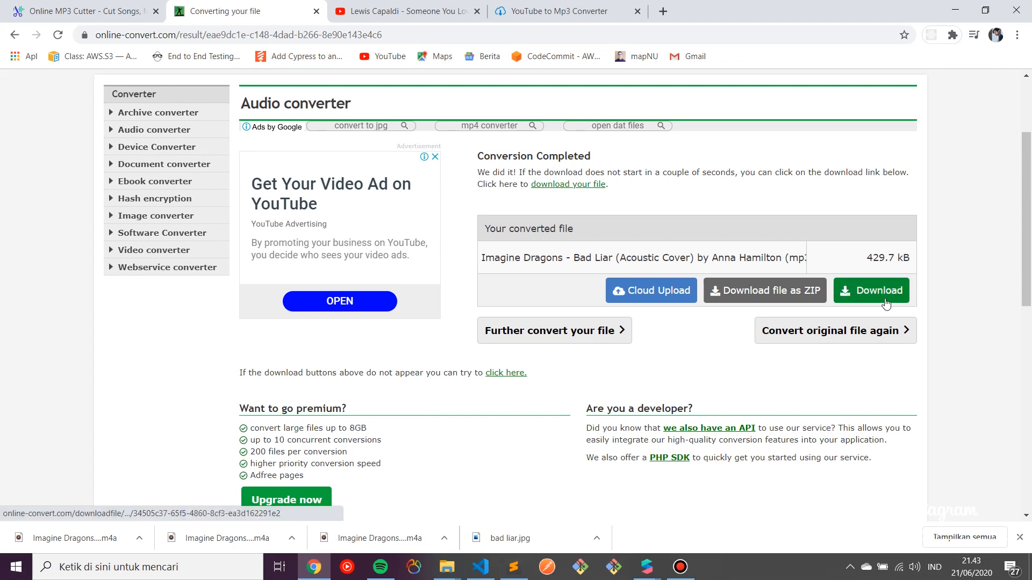
left_click(842, 295)
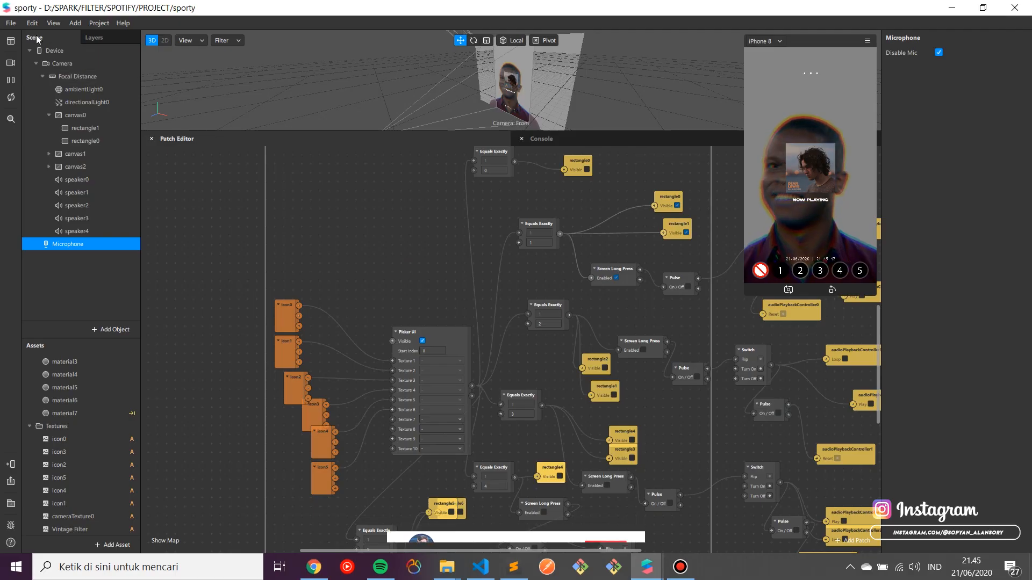
Create a new blank project in Spark AR Studio and maximize its window
left_click(15, 23)
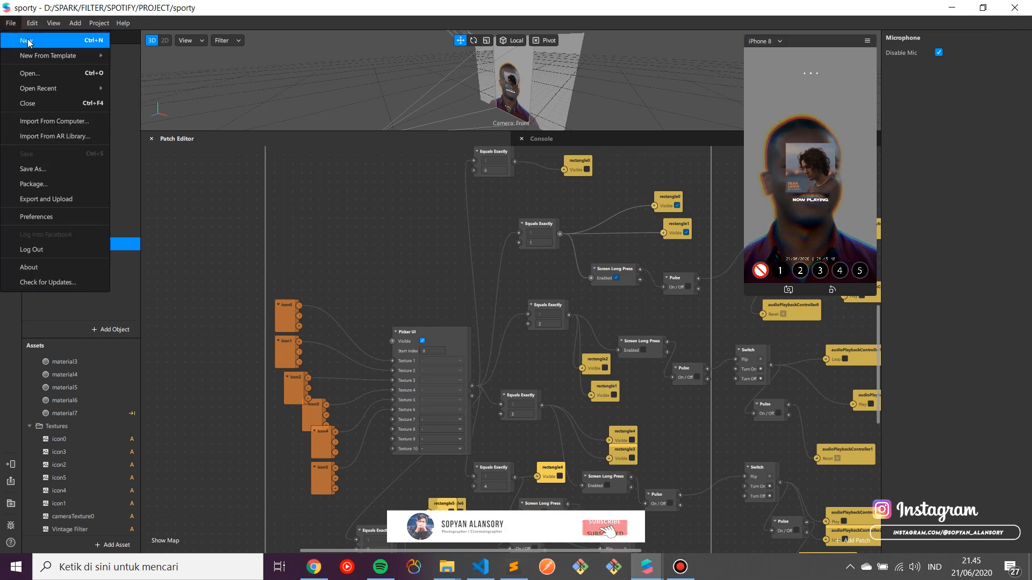
left_click(26, 41)
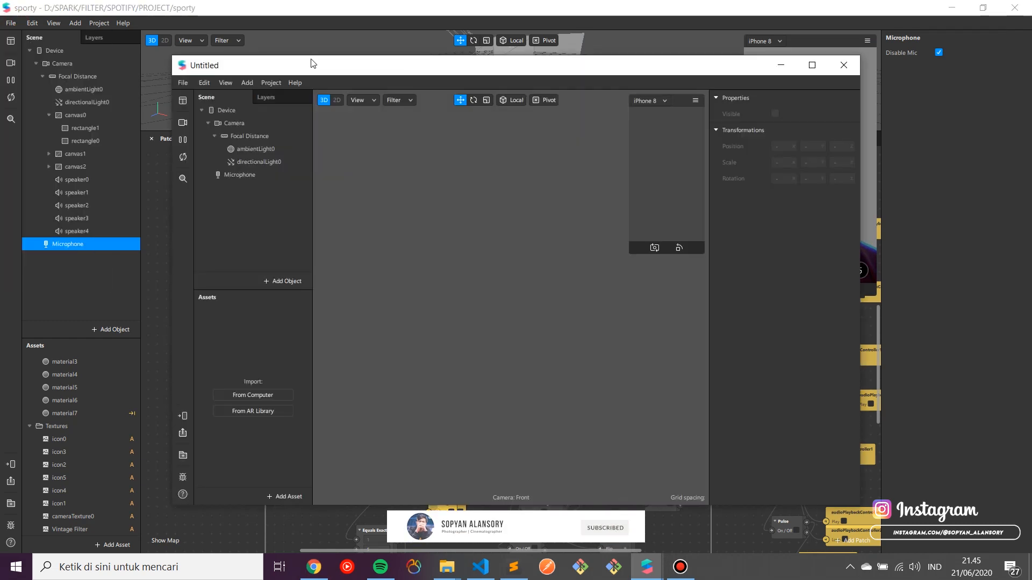
left_click(812, 65)
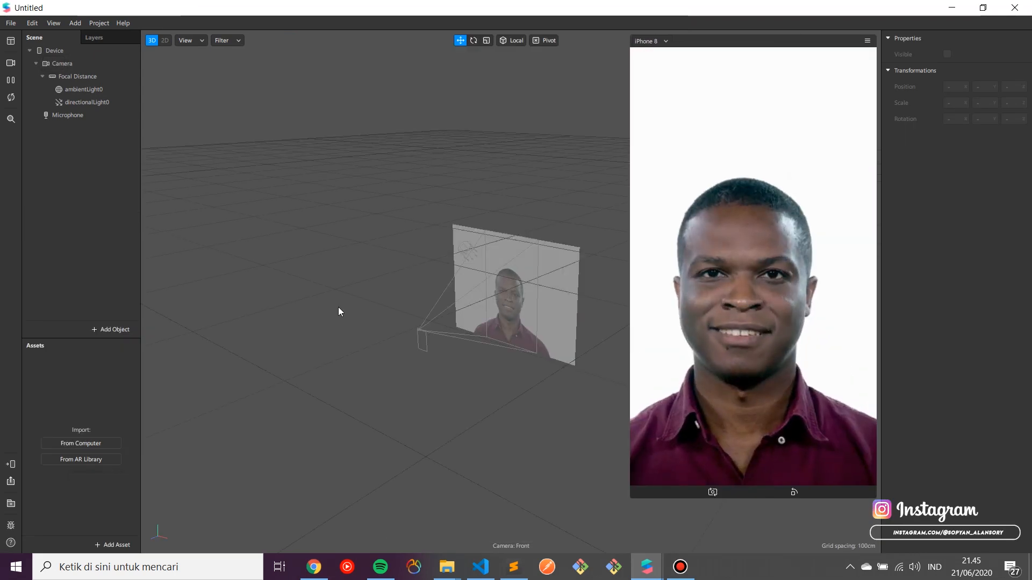
Import the Dean Lewis - Be Alright and Imagine Dragons - Bad Liar M4A files from the AUDIO folder into the project's assets
mouse_move(447, 567)
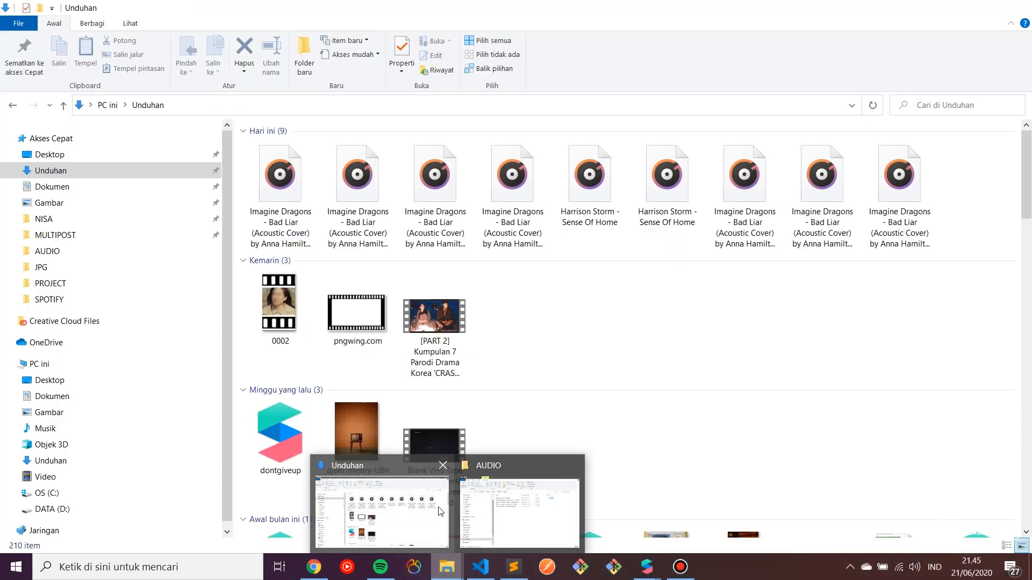
left_click(520, 536)
left_click_drag(782, 185, 744, 110)
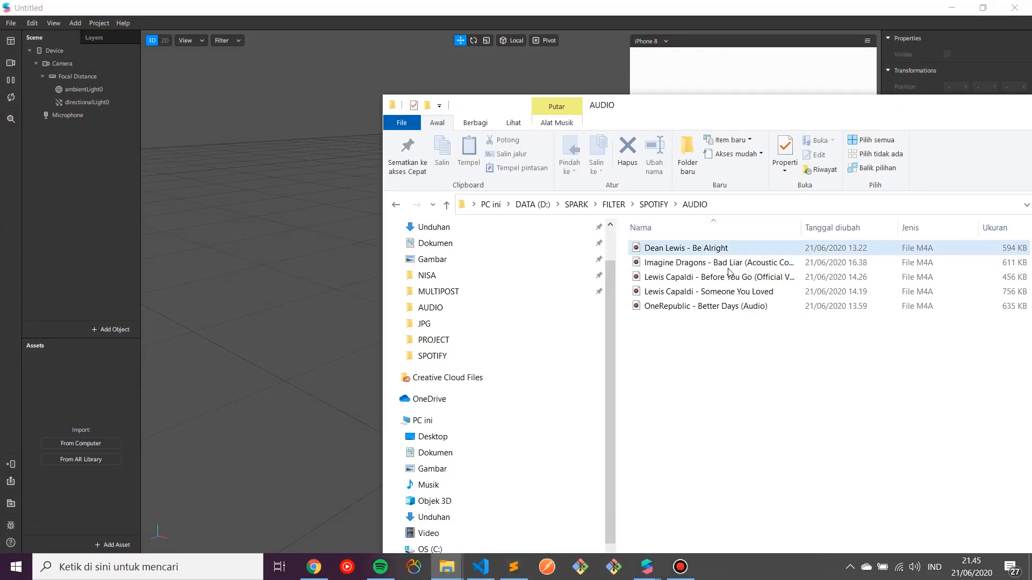
left_click(734, 249)
left_click(724, 265, "shift")
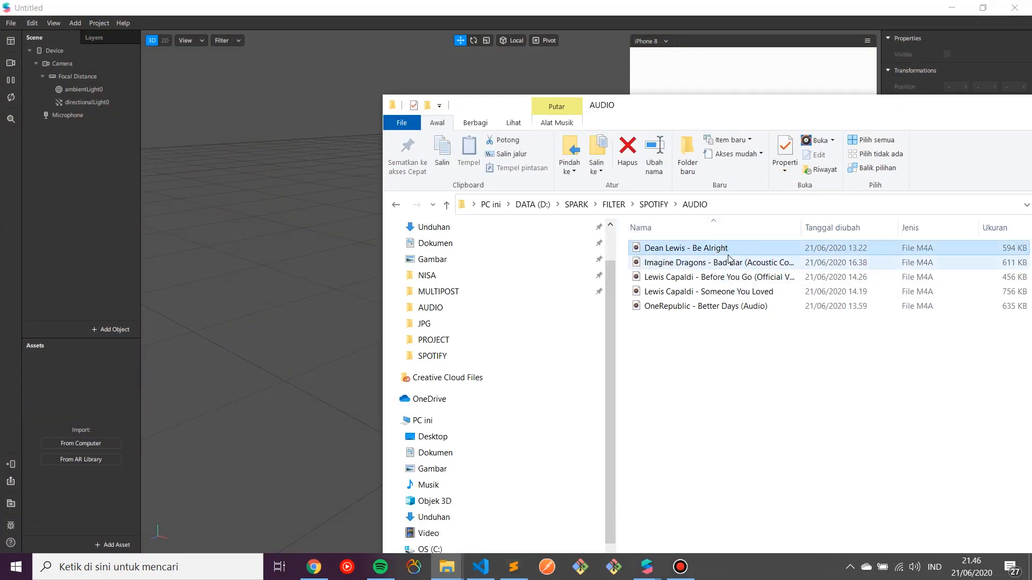
left_click_drag(724, 270, 83, 376)
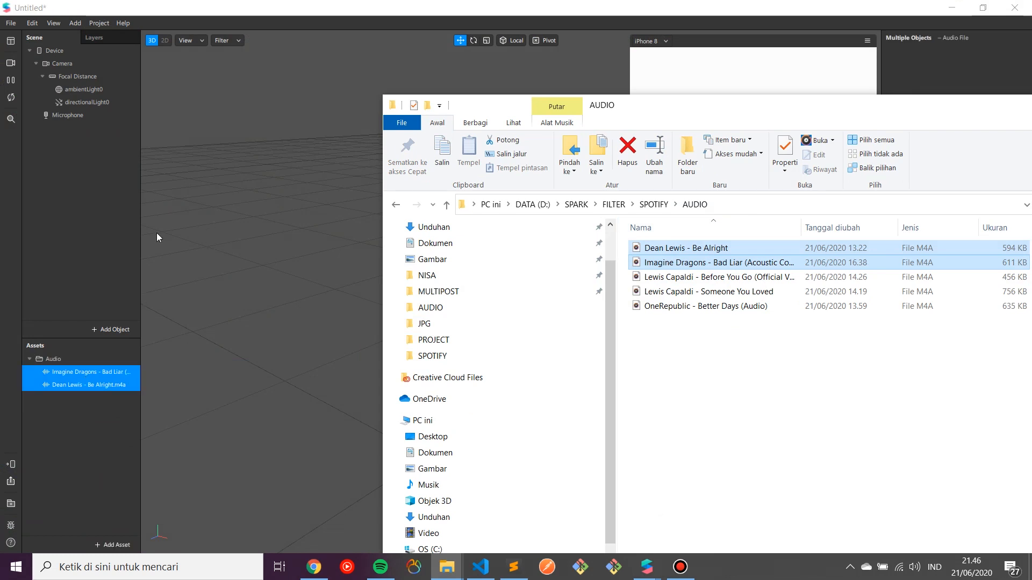
left_click(84, 208)
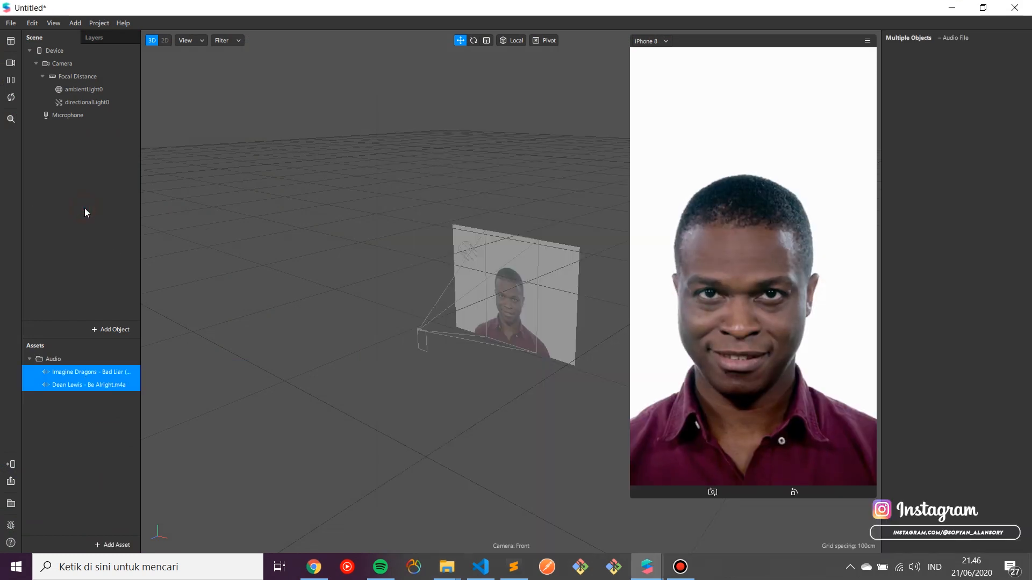
Add an Audio Playback Controller asset and duplicate it to have one controller per song
left_click(116, 544)
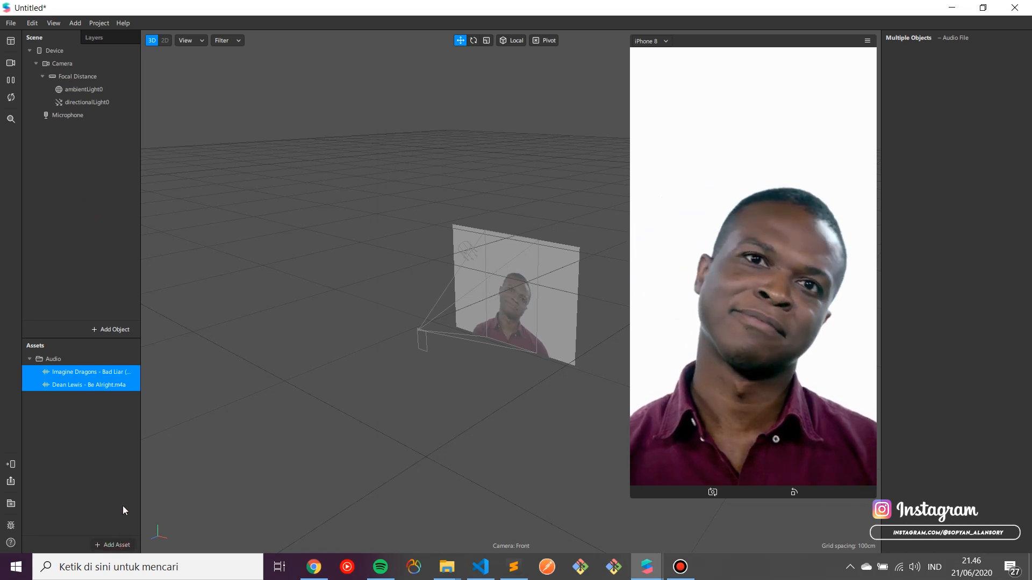
left_click(116, 544)
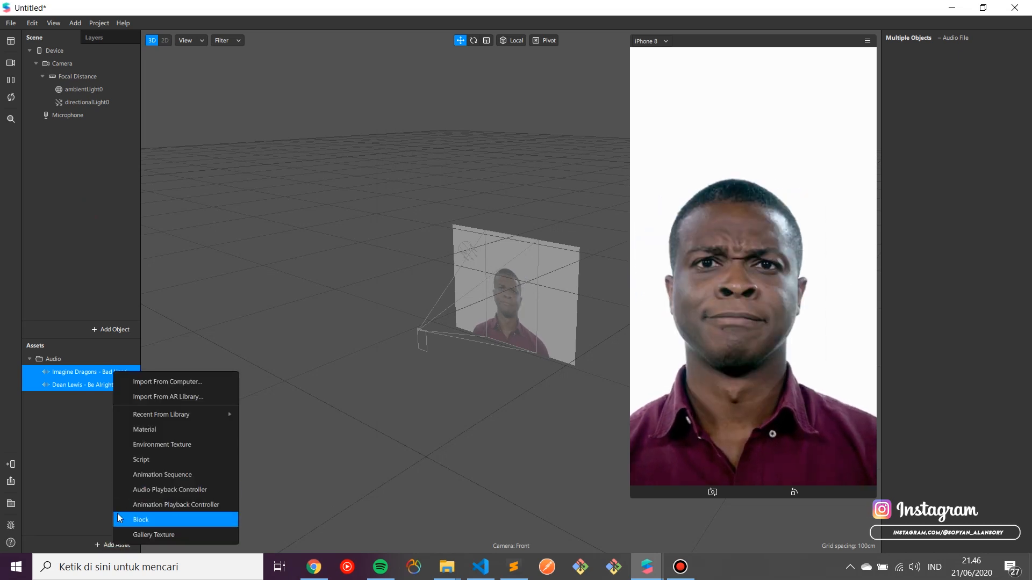
left_click(681, 570)
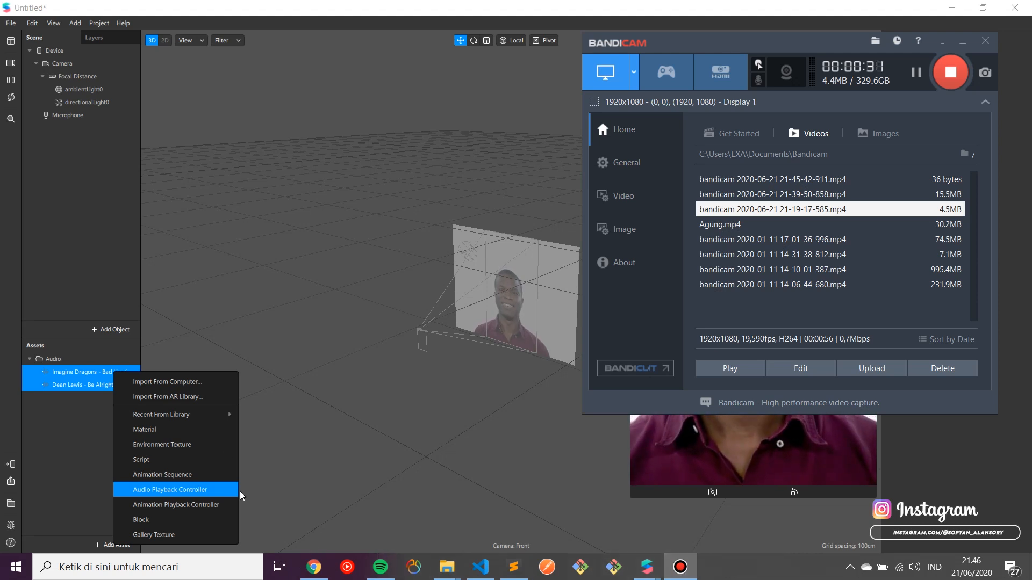
left_click(194, 490)
left_click(111, 414)
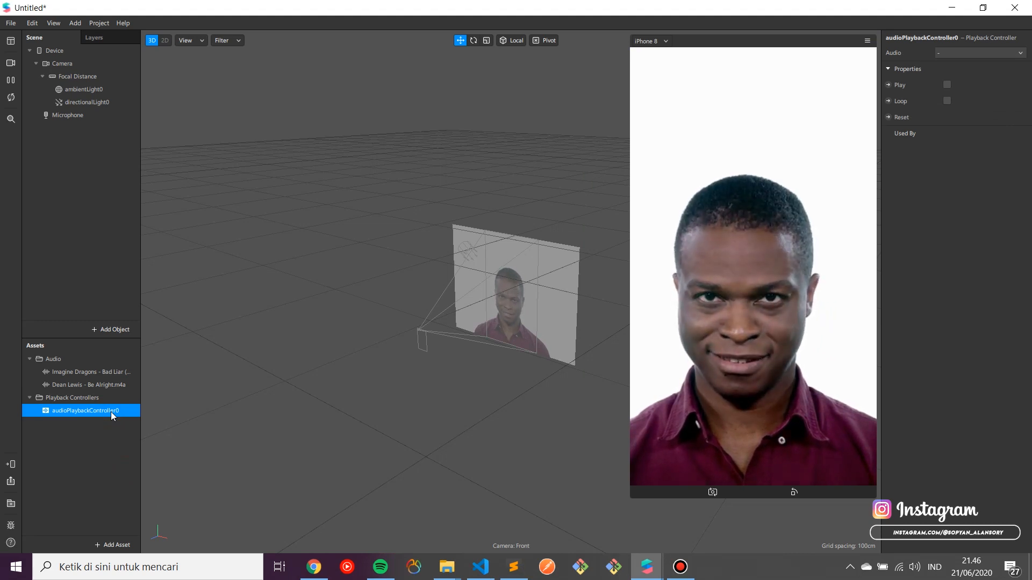
key("ctrl+d")
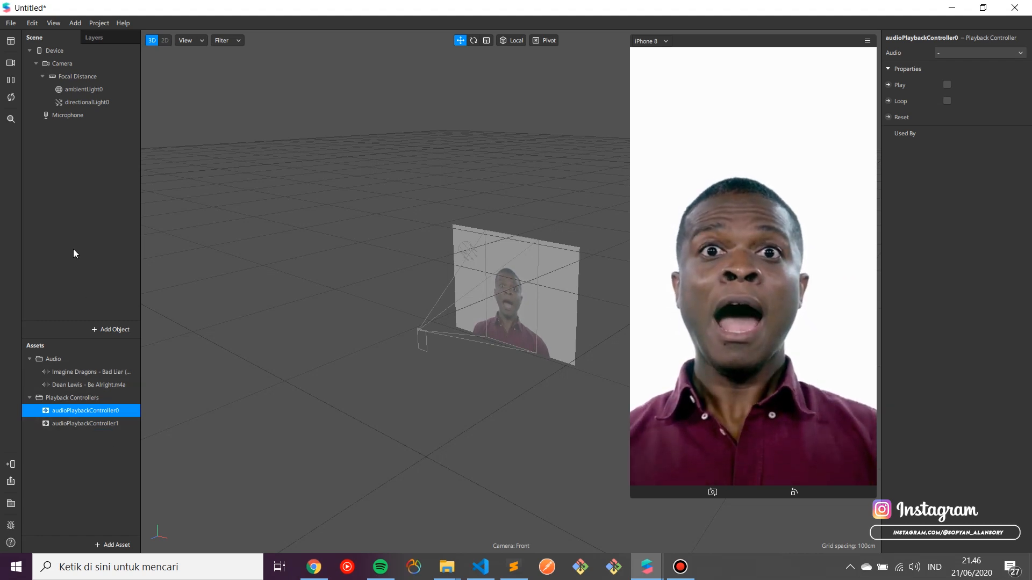
Show the Patch Editor, enlarge its area, and shrink the simulator preview to make room for patches
left_click(84, 162)
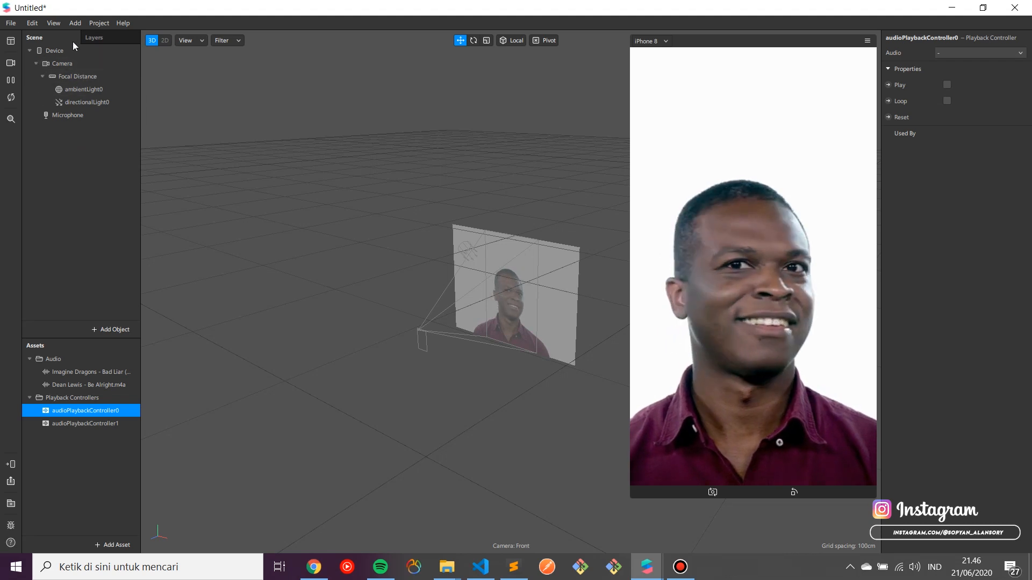
left_click(53, 23)
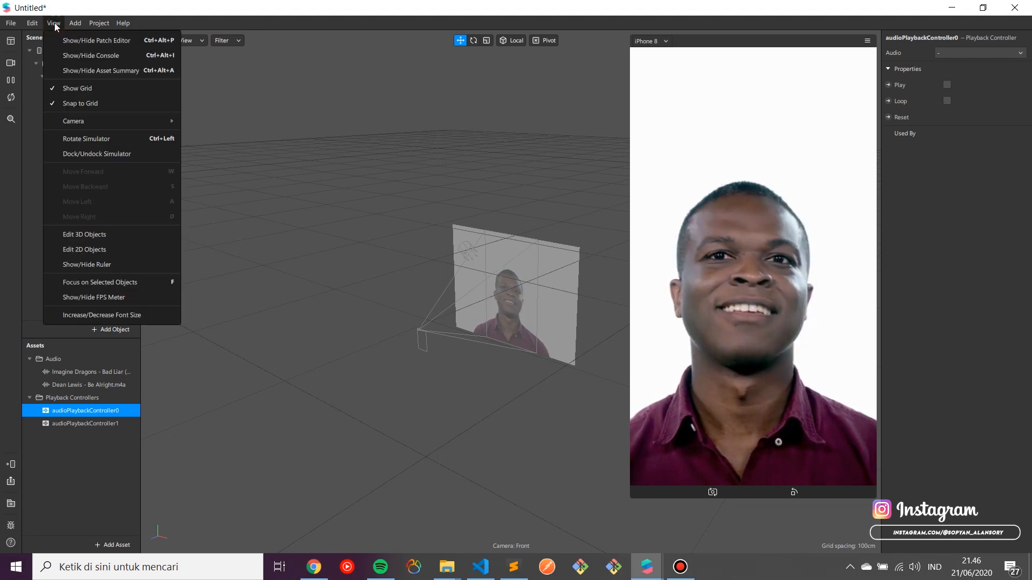
left_click(85, 42)
left_click_drag(446, 394, 480, 162)
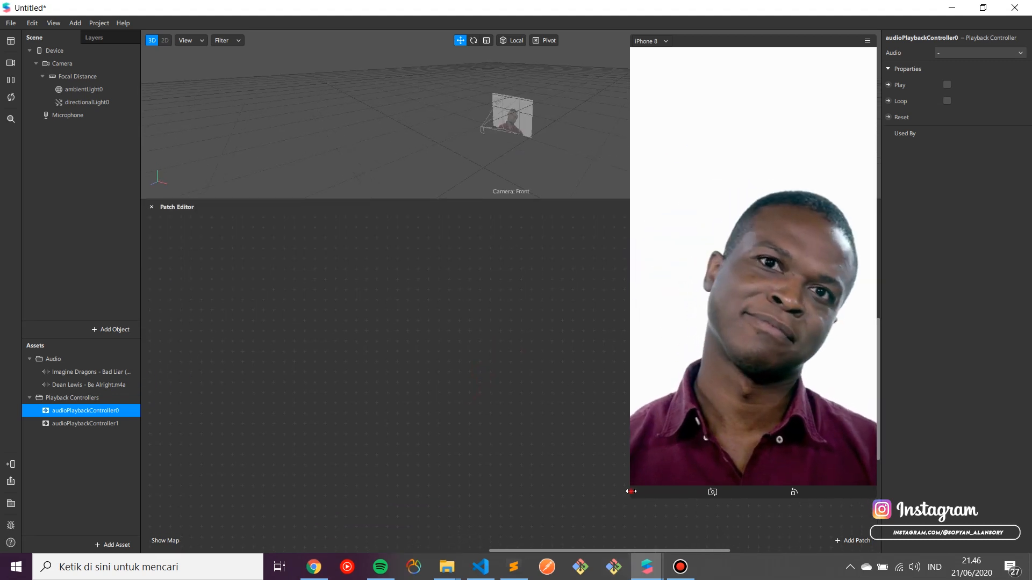
left_click_drag(629, 486, 755, 290)
Add a Screen Tap patch and place it in the upper-left area of the patch graph
double_click(440, 450)
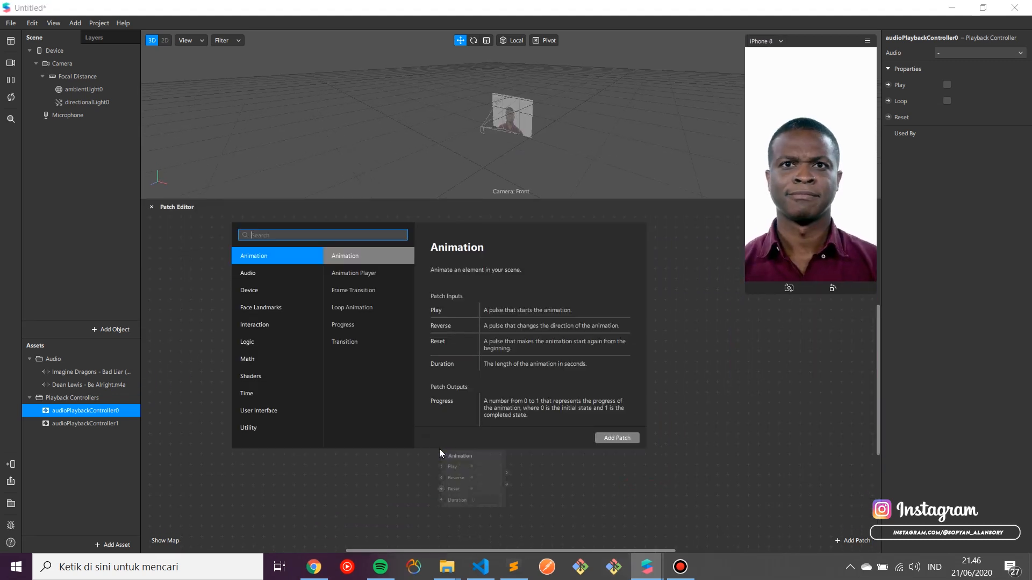
type("scree")
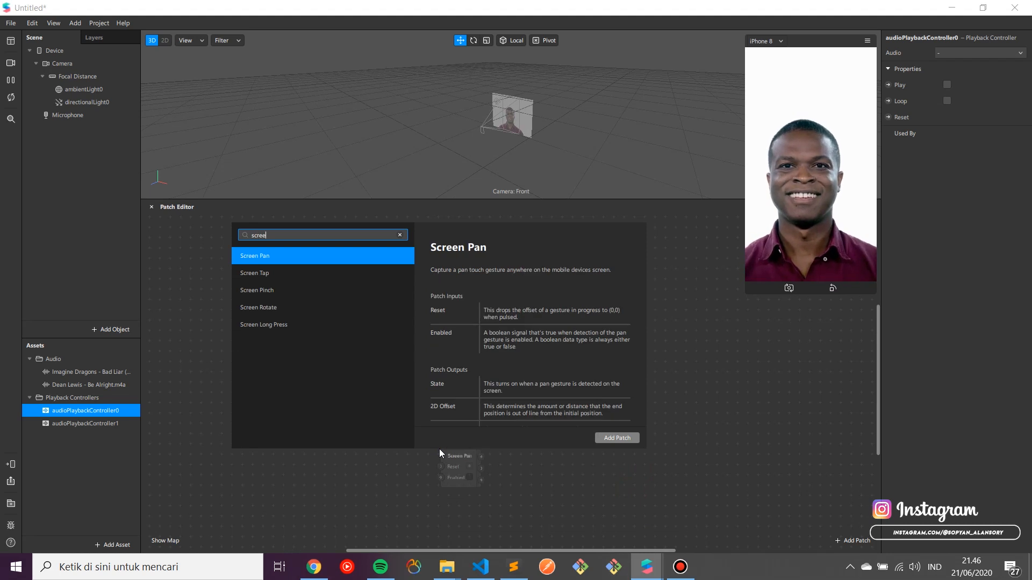
double_click(309, 272)
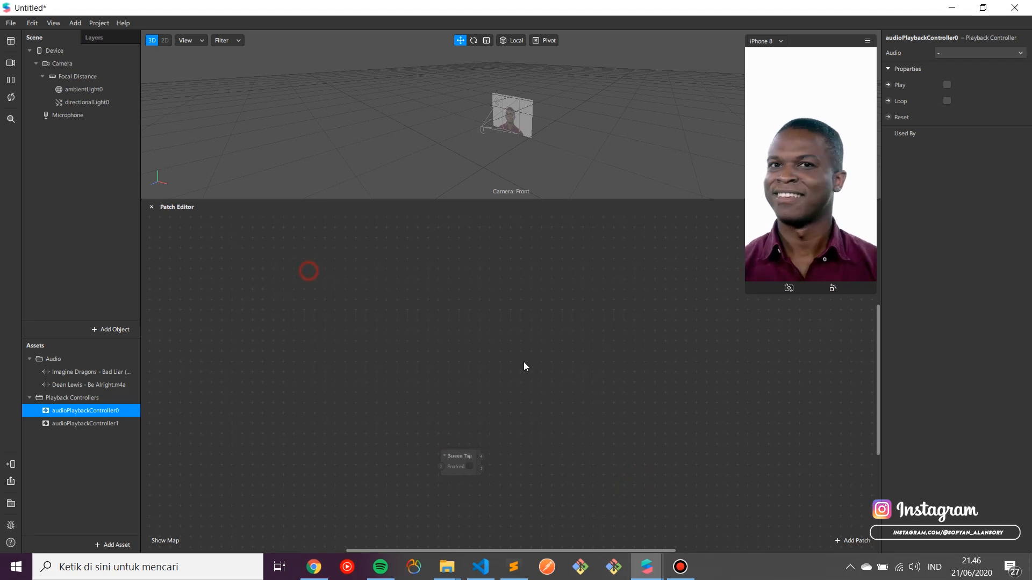
left_click_drag(456, 459, 294, 300)
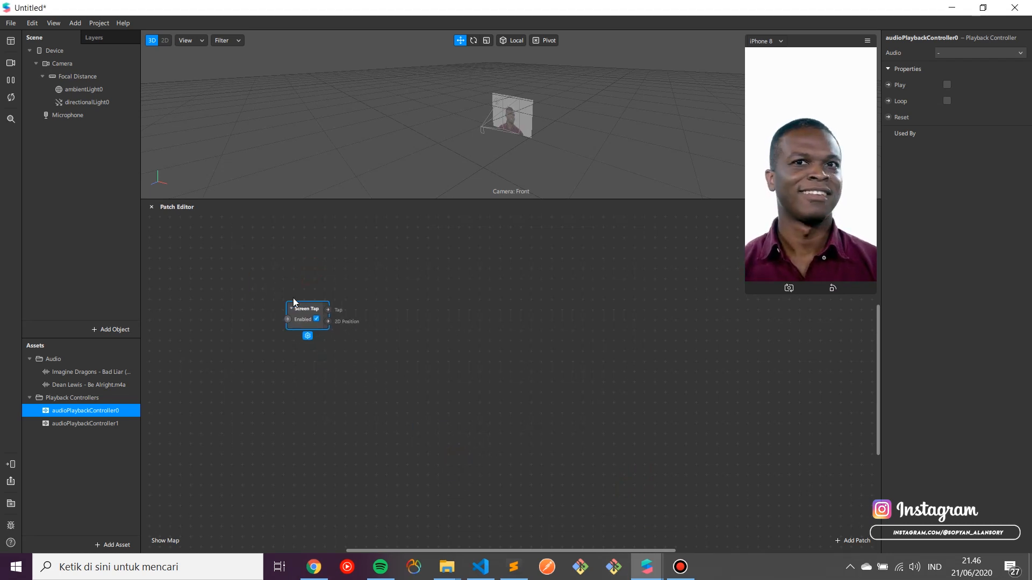
Add a Counter patch to the right of the Screen Tap patch
double_click(427, 398)
type("c")
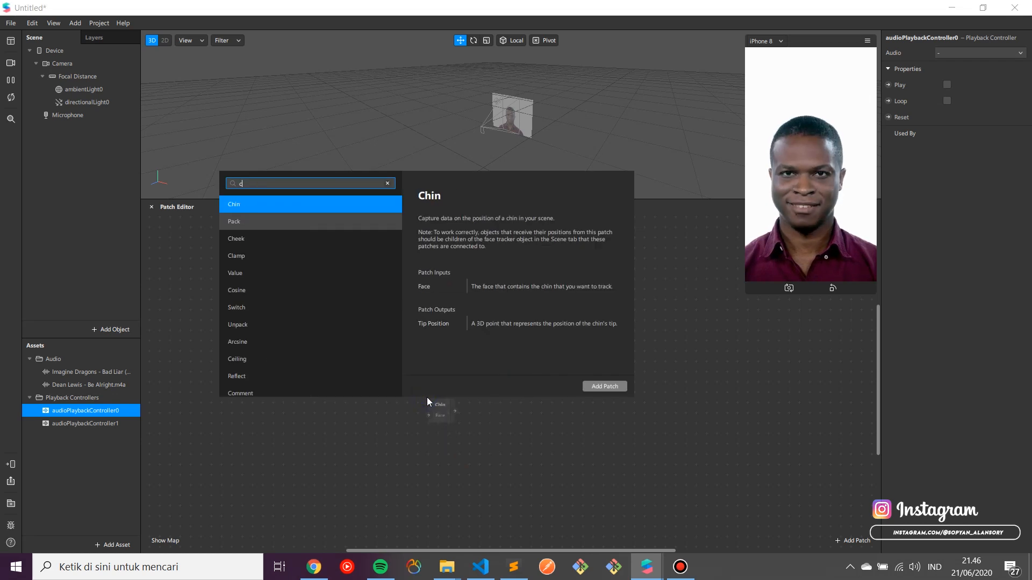
type("oun")
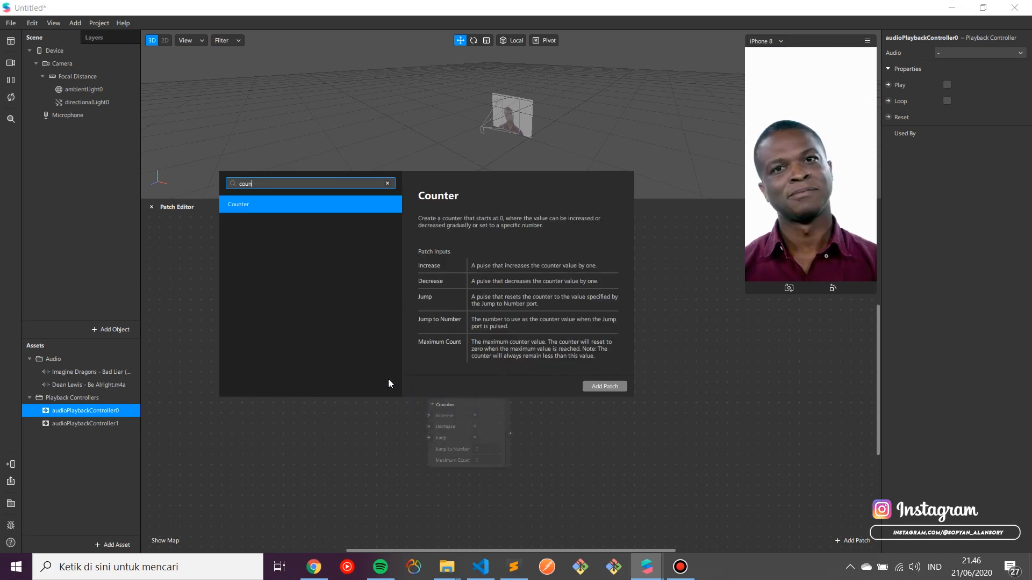
double_click(281, 205)
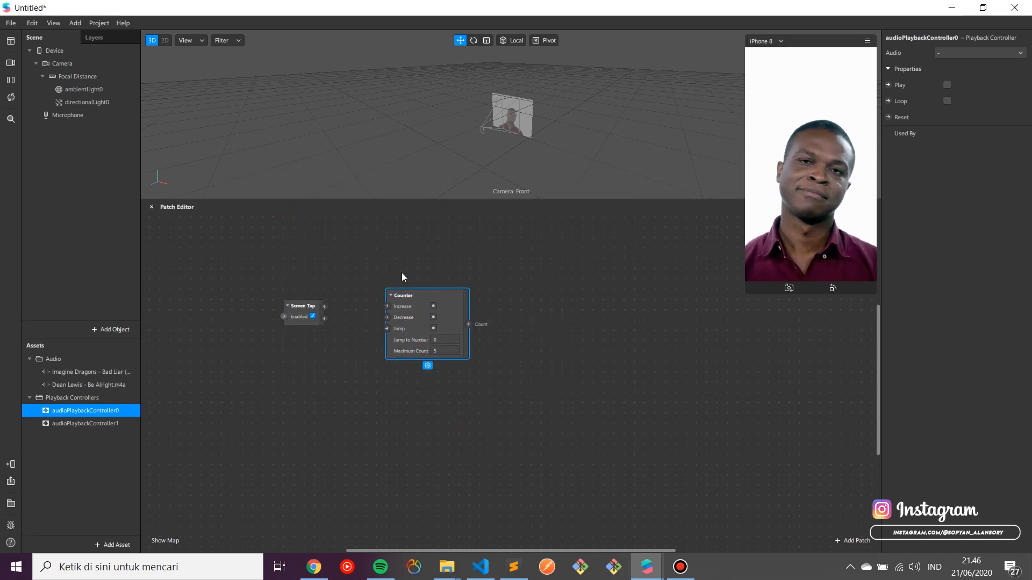
Add two speakers to the scene under Focal Distance, and shift the Screen Tap patch slightly away from the Counter patch
right_click(93, 162)
mouse_move(137, 171)
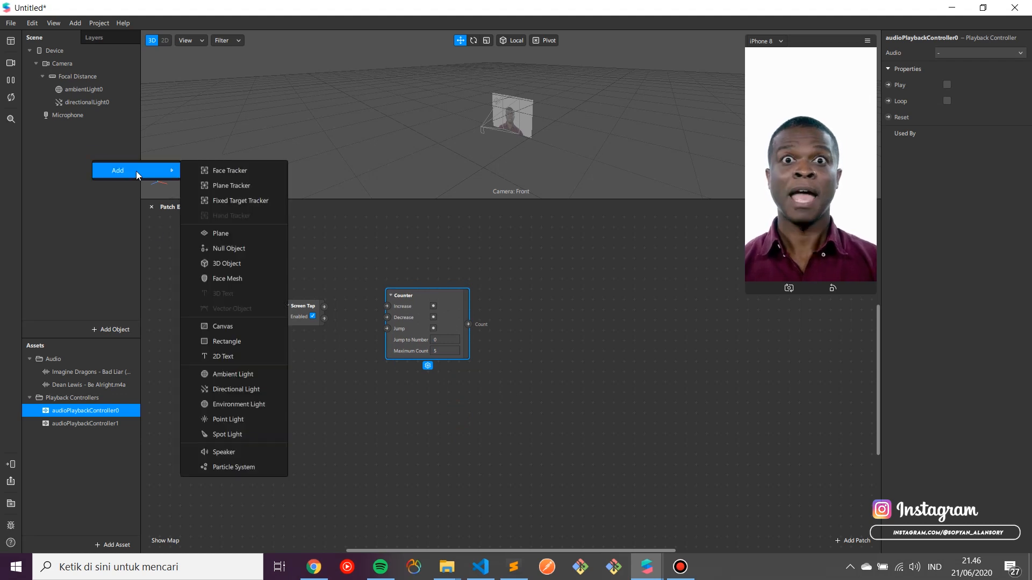
left_click(240, 456)
right_click(101, 184)
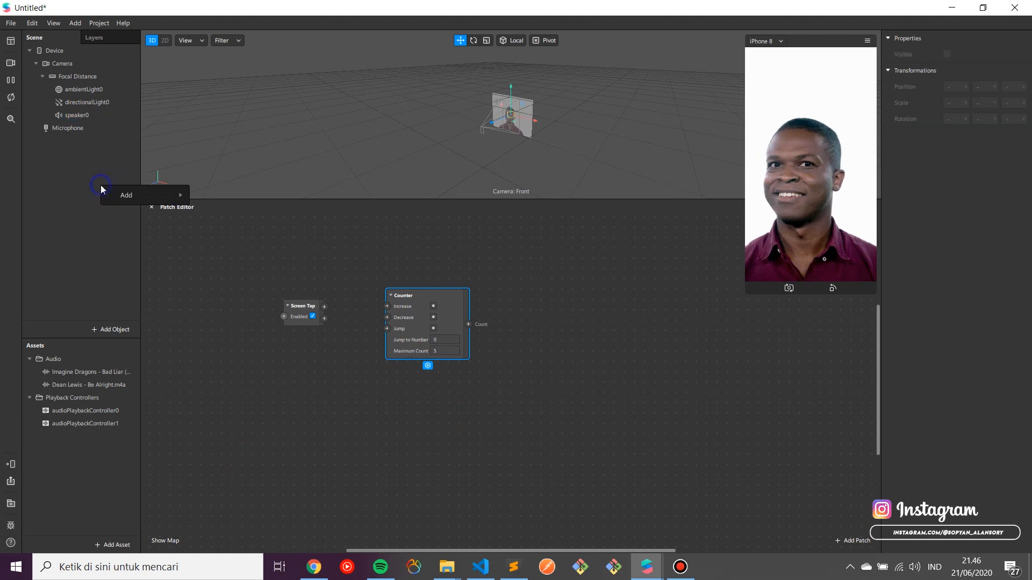
mouse_move(161, 195)
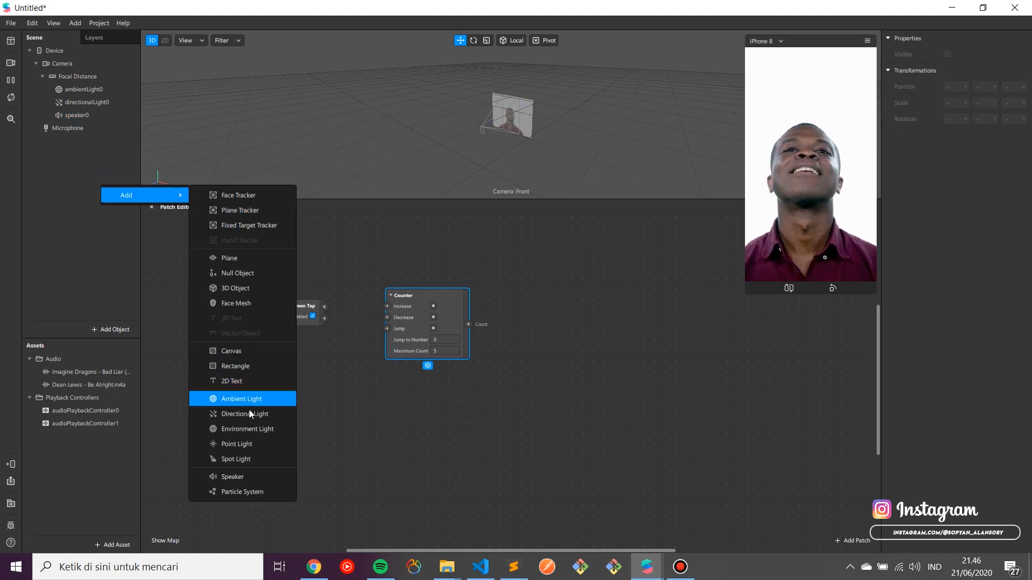
left_click(247, 475)
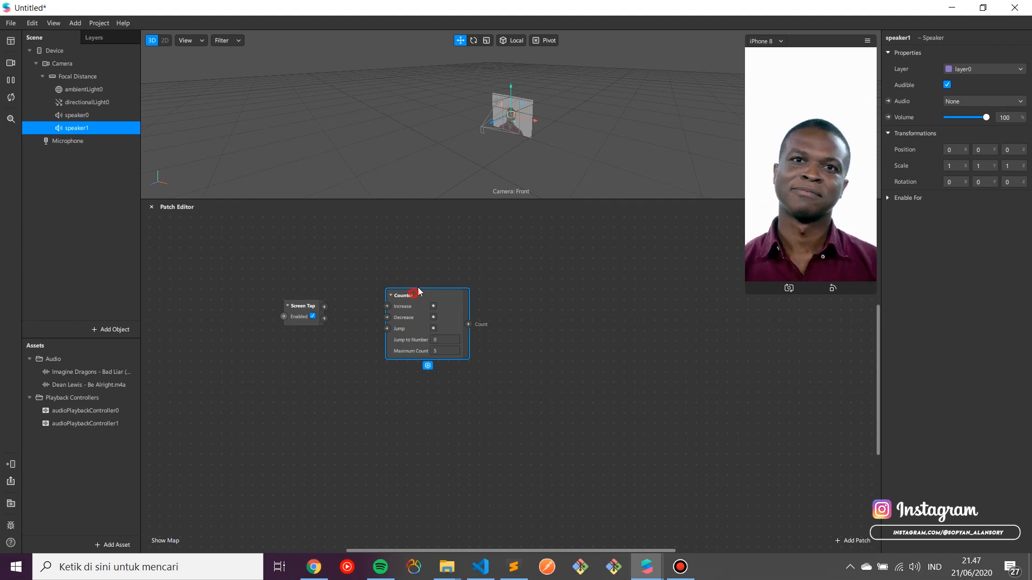
left_click_drag(293, 306, 283, 306)
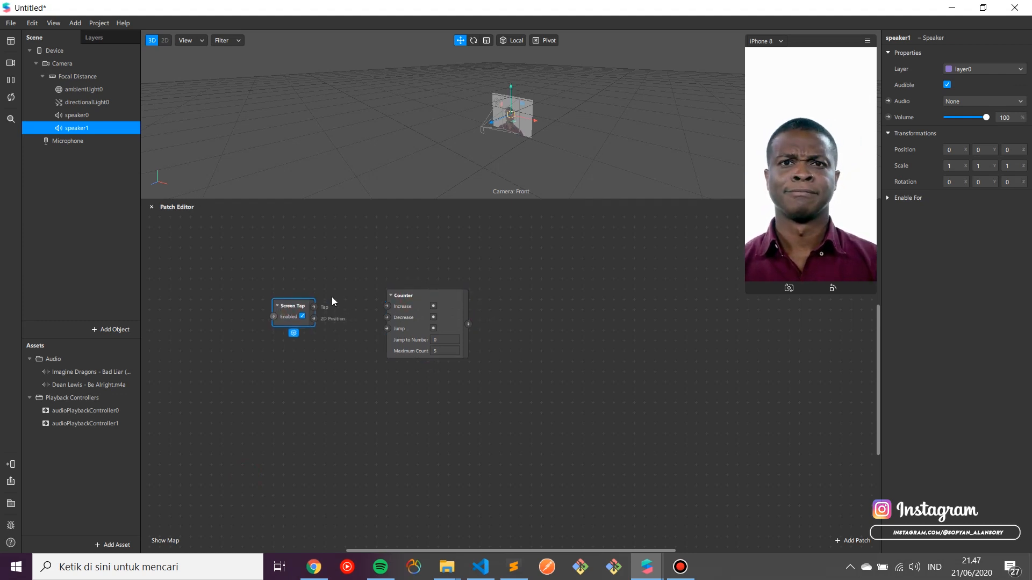
Assign the Imagine Dragons - Bad Liar audio to audioPlaybackController0
left_click(105, 177)
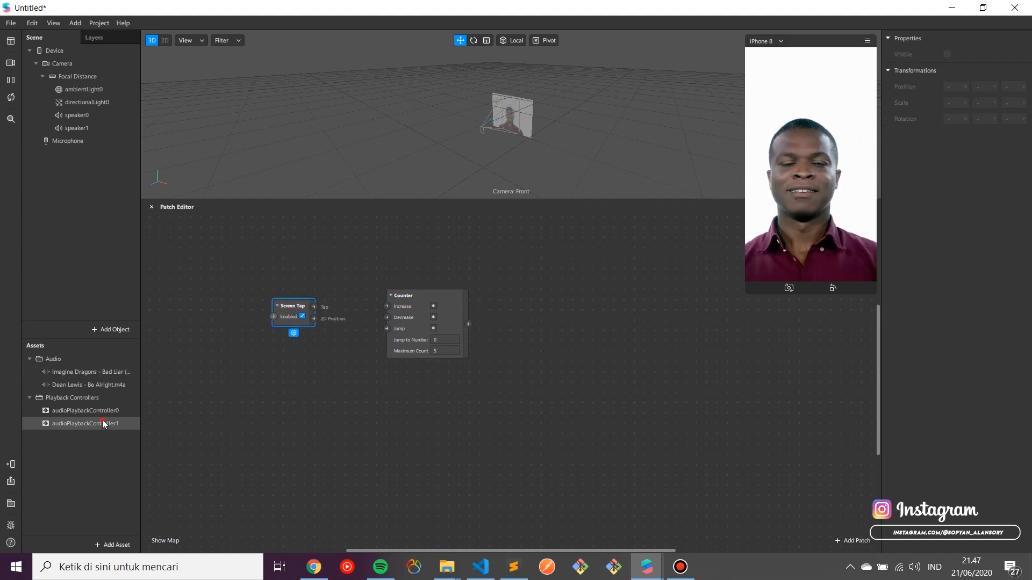
left_click(104, 424)
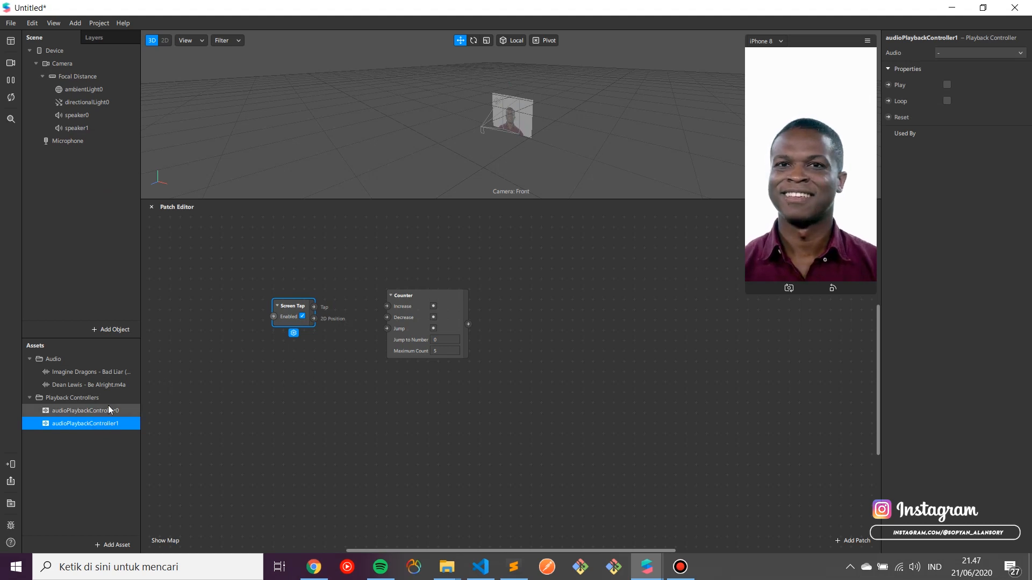
left_click(108, 411)
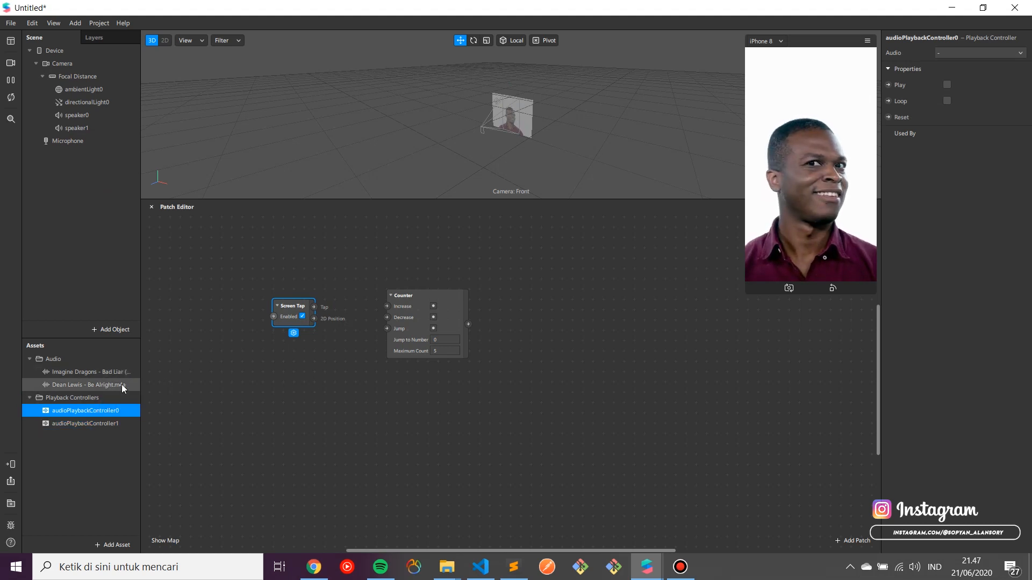
left_click(1018, 53)
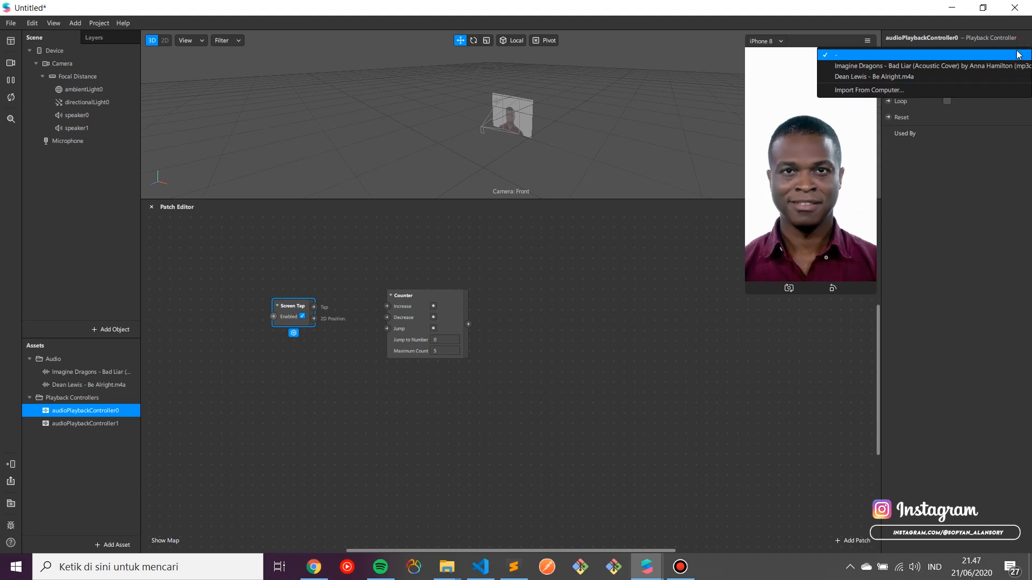
left_click(920, 66)
Assign the Dean Lewis - Be Alright.m4a audio to audioPlaybackController1
left_click(96, 424)
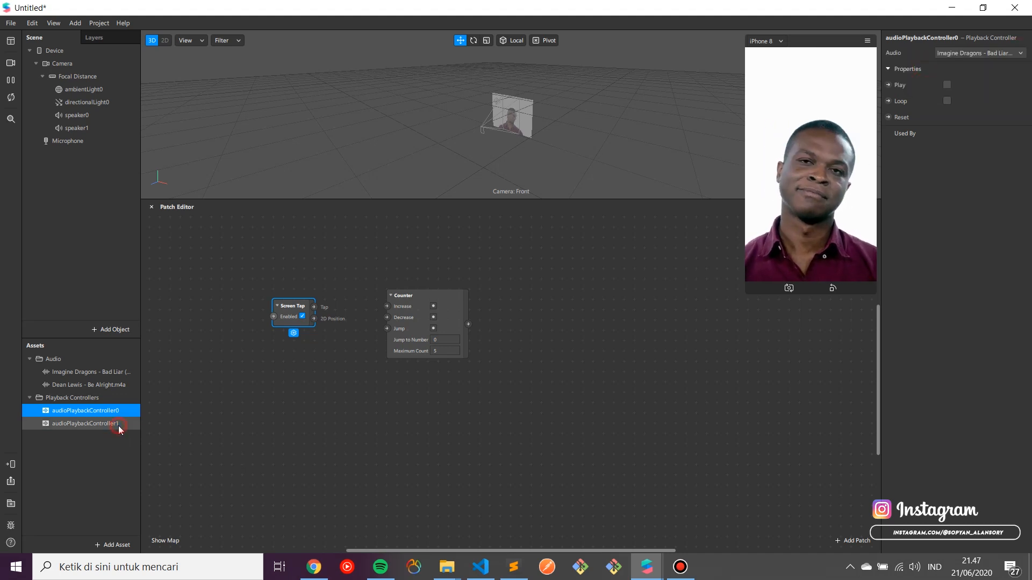
left_click(995, 54)
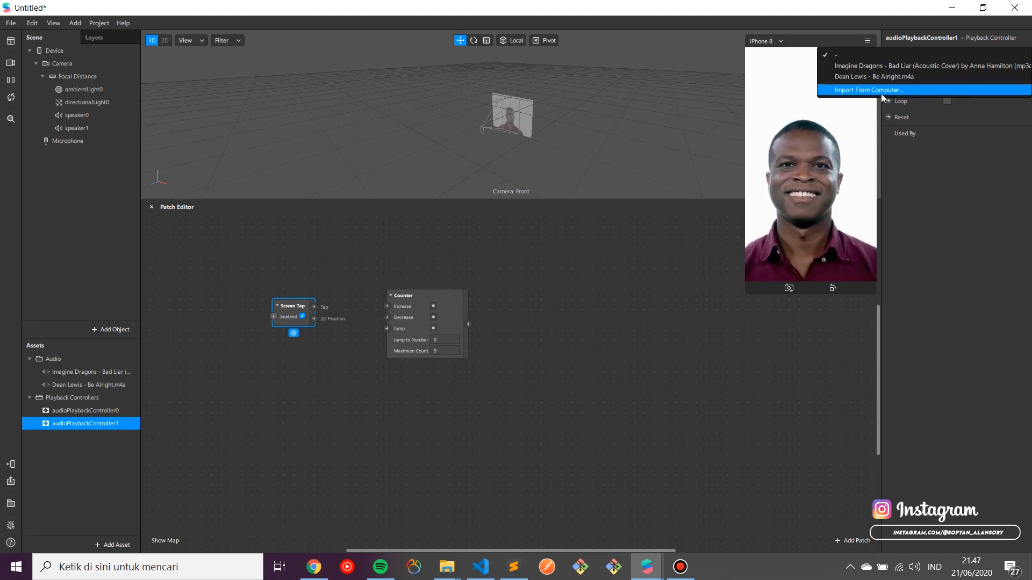
left_click(890, 76)
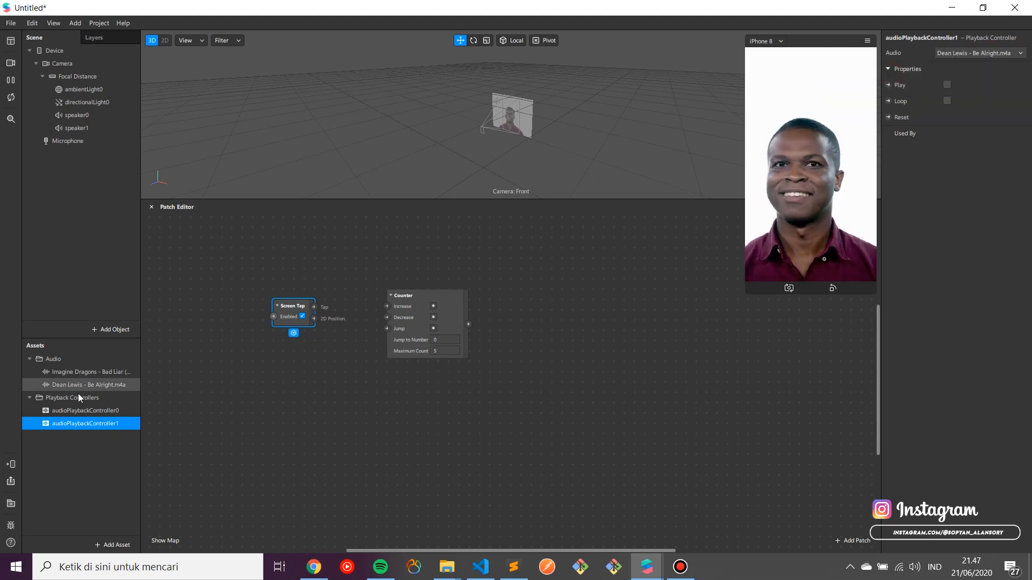
left_click(89, 411)
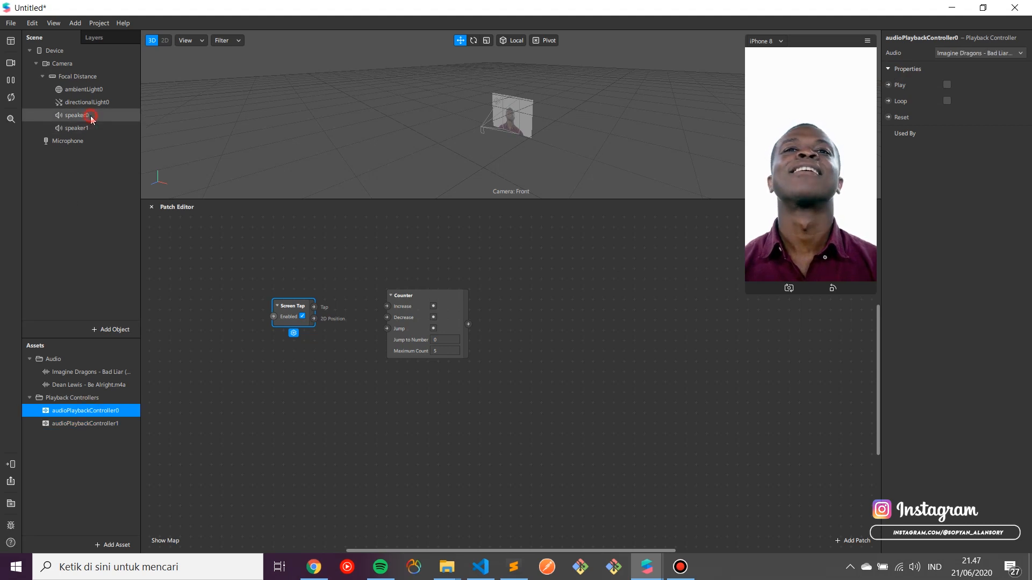
Set speaker0's audio source to audioPlaybackController0 and speaker1's audio source to audioPlaybackController1
left_click(89, 115)
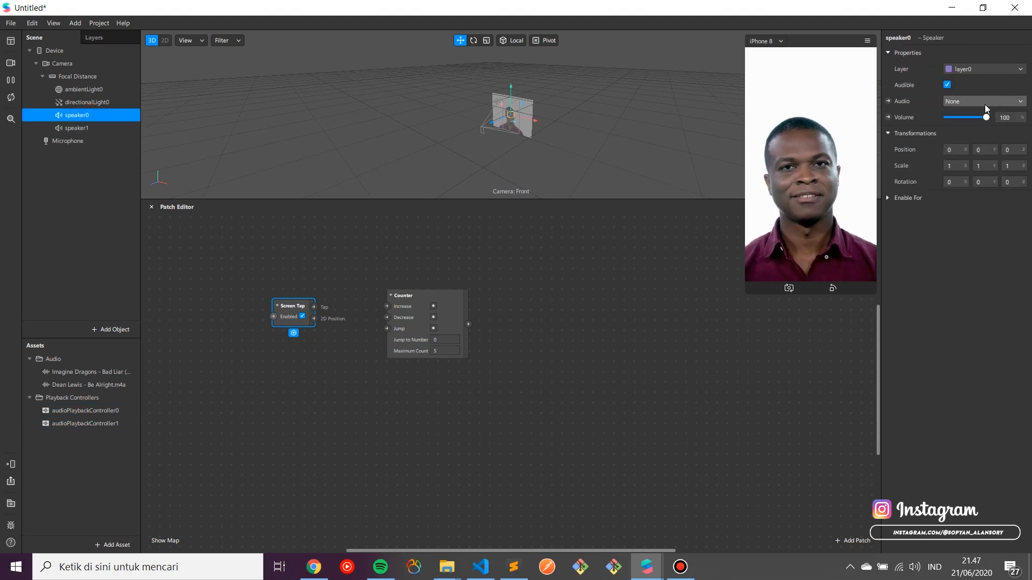
left_click(966, 101)
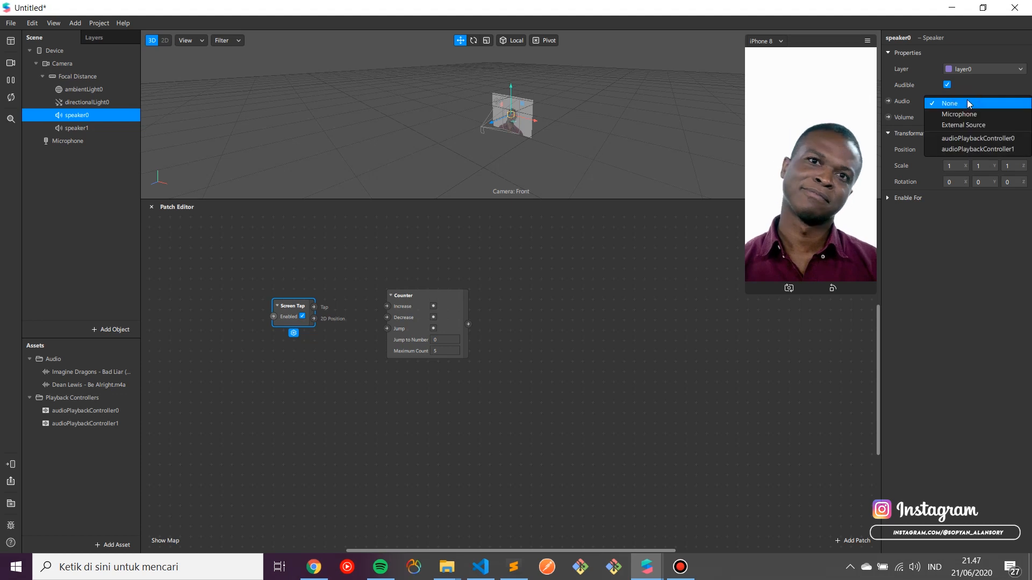
left_click(968, 138)
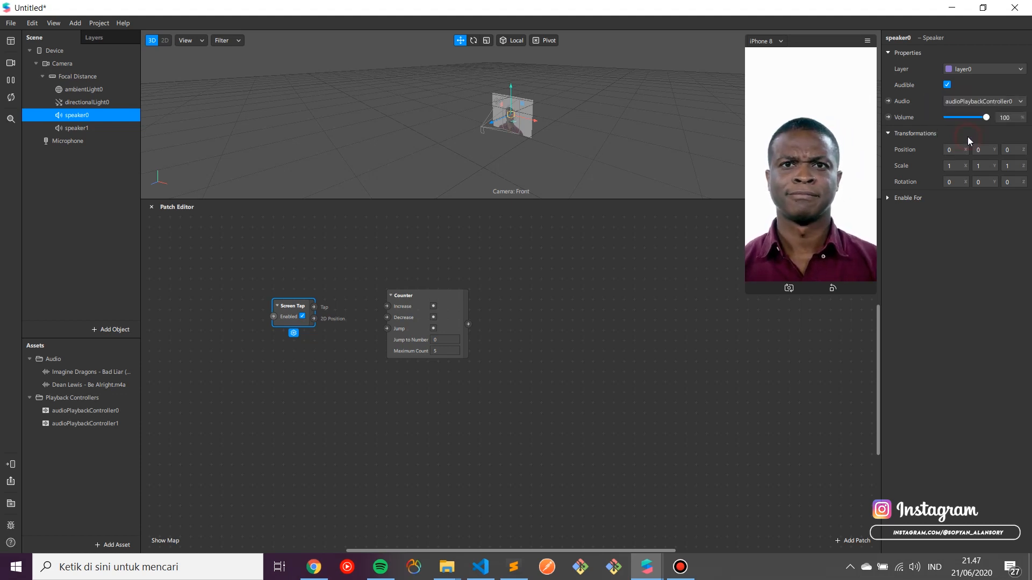
left_click(76, 130)
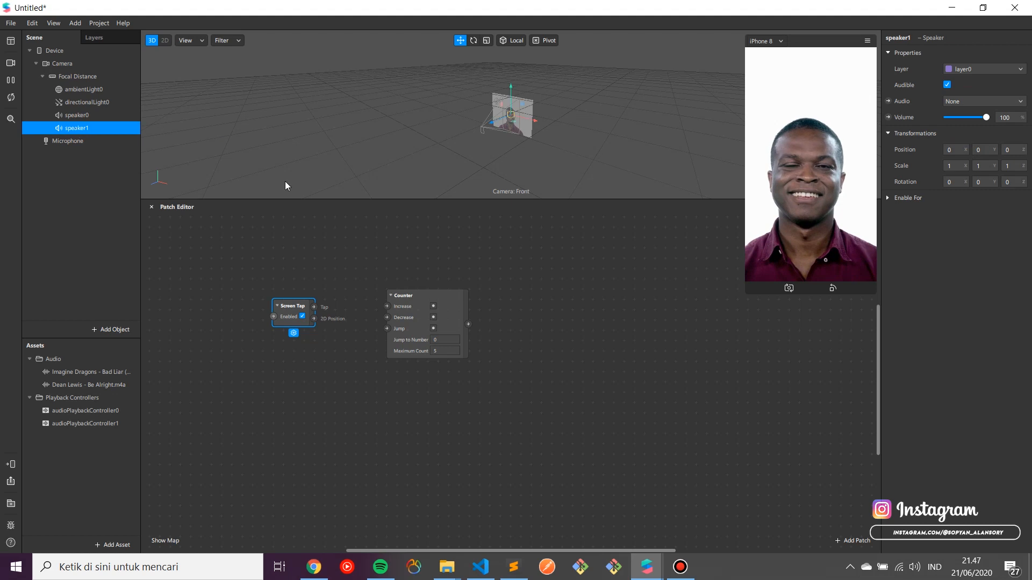
left_click(992, 101)
left_click(992, 149)
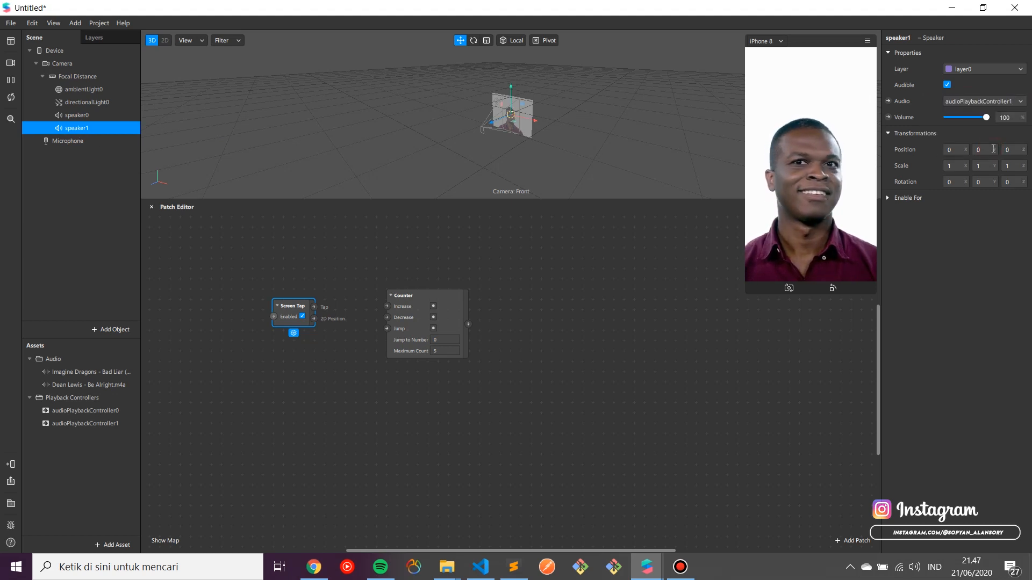
left_click(99, 115)
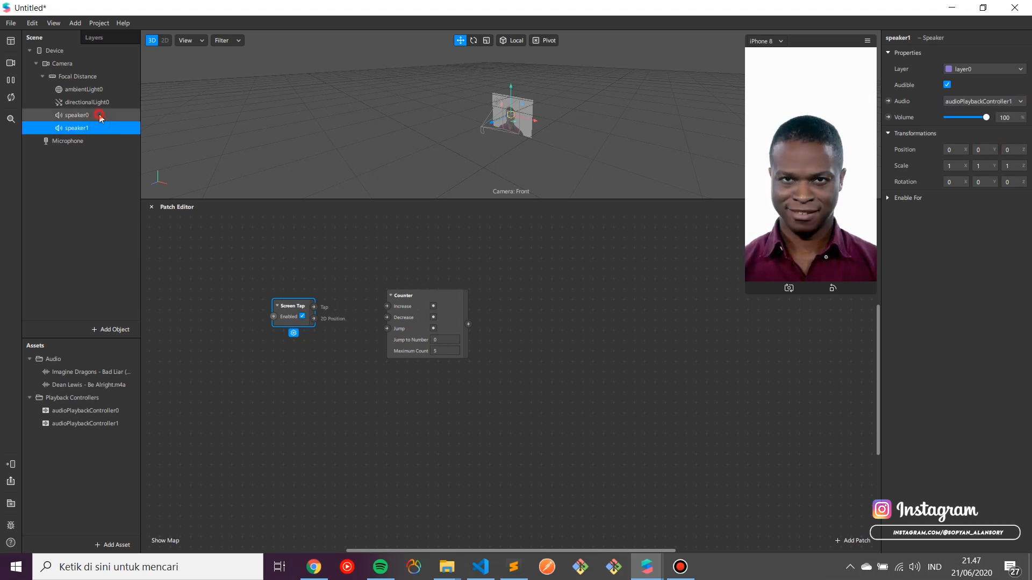
Connect the Screen Tap patch's Tap output to the Counter's Increase input and move the Counter closer to it
left_click(433, 300)
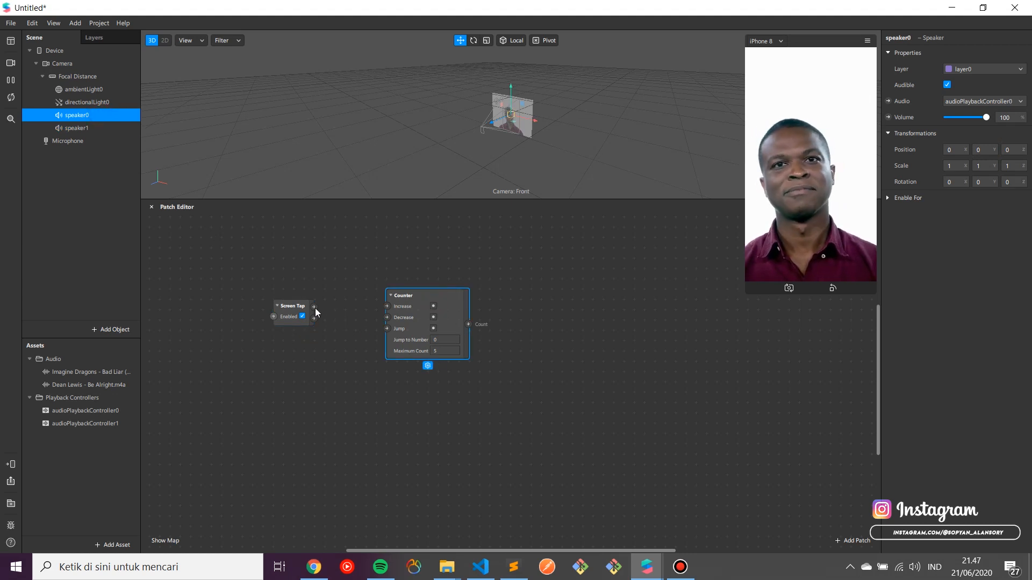
left_click_drag(314, 307, 365, 300)
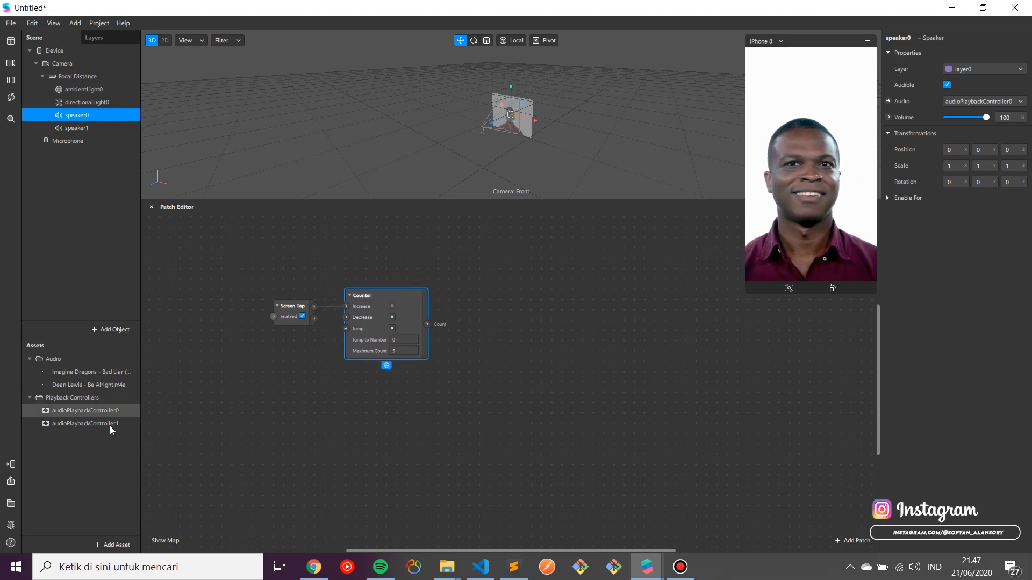
Select audioPlaybackController0 and try to place it directly in the patch graph
left_click(92, 412)
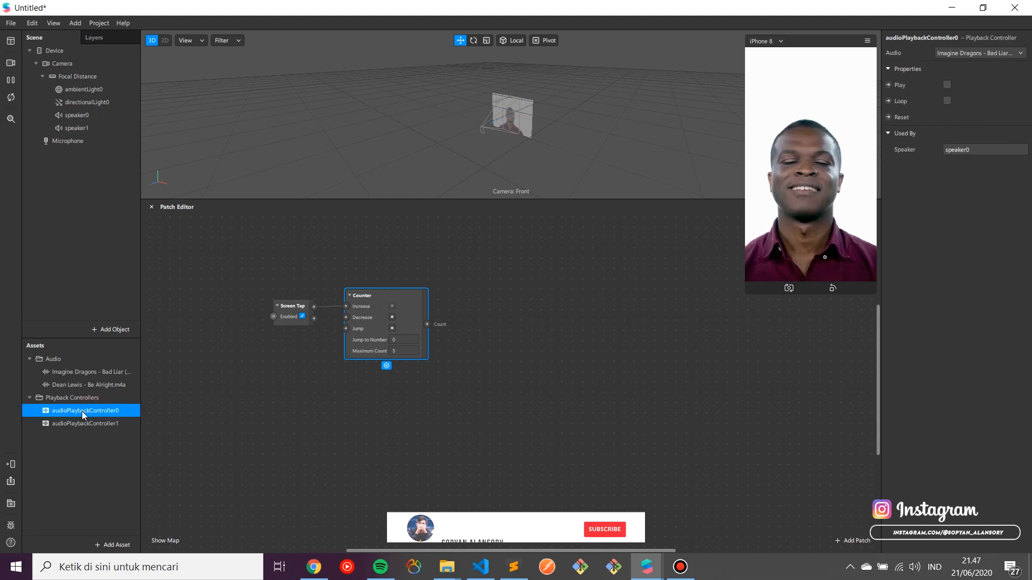
left_click_drag(92, 412, 628, 328)
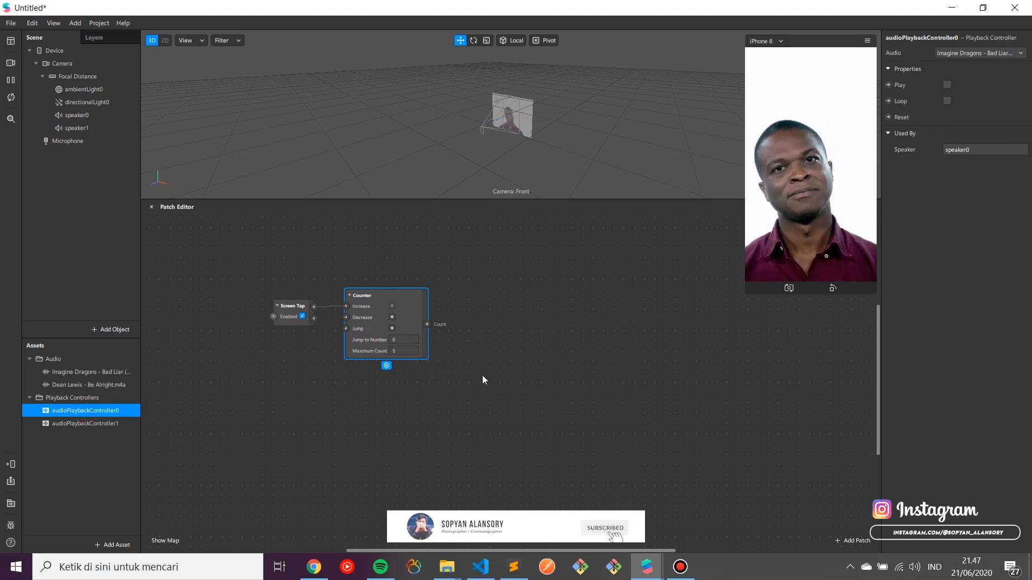
left_click_drag(88, 412, 562, 359)
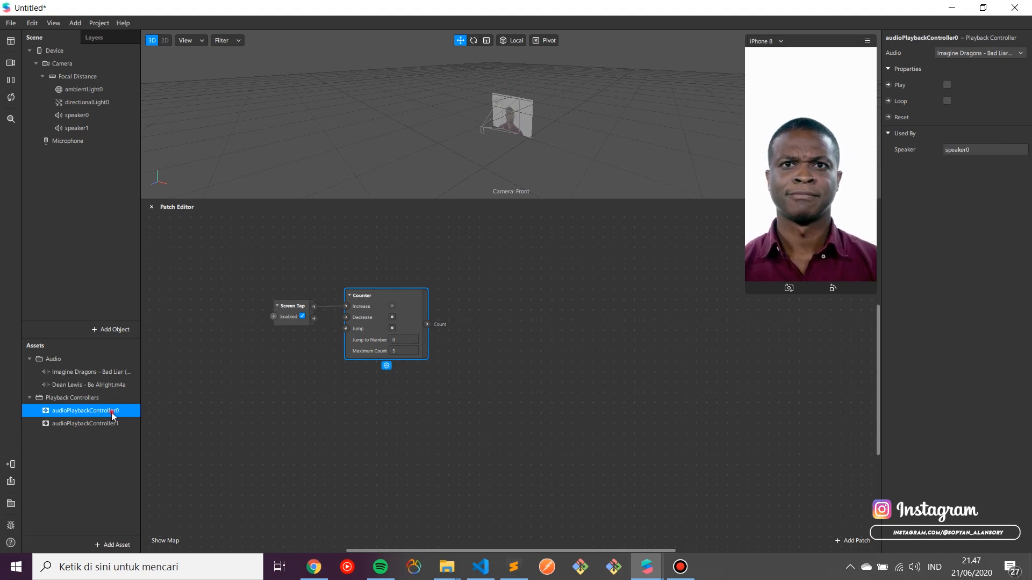
left_click_drag(111, 411, 548, 321)
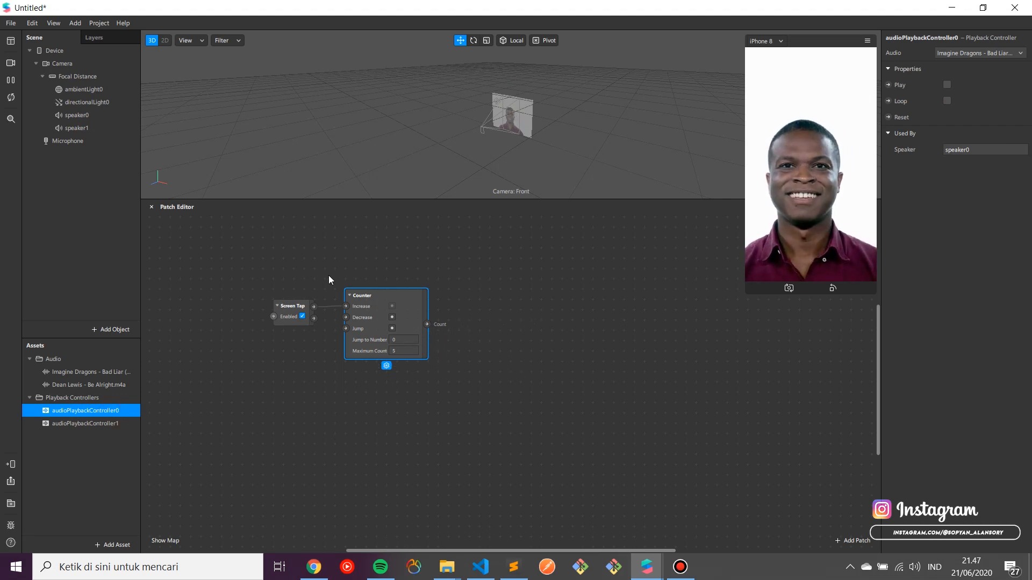
Create patches for the Play, Loop and Reset properties of audioPlaybackController0
left_click(887, 85)
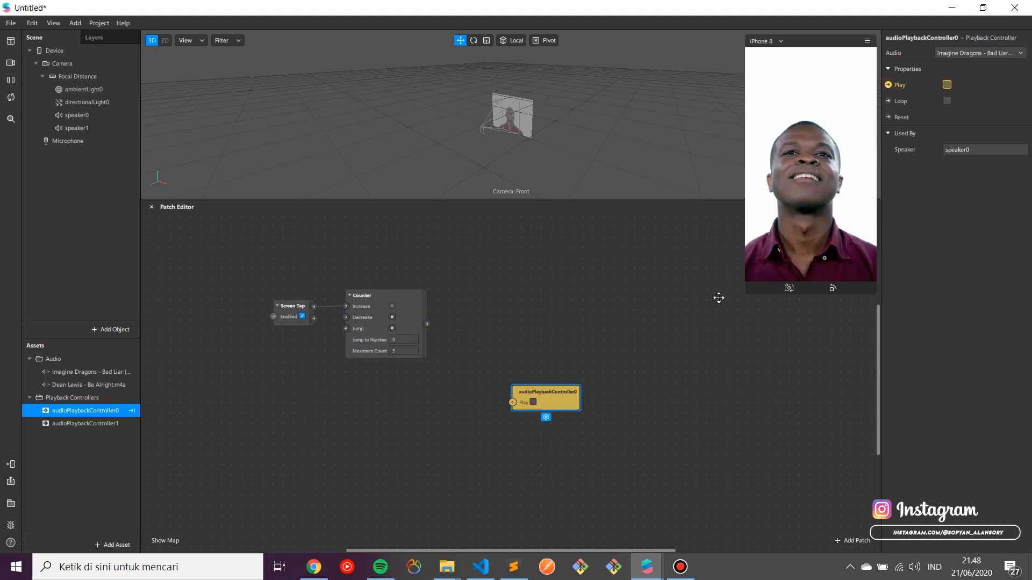
left_click_drag(547, 387, 607, 260)
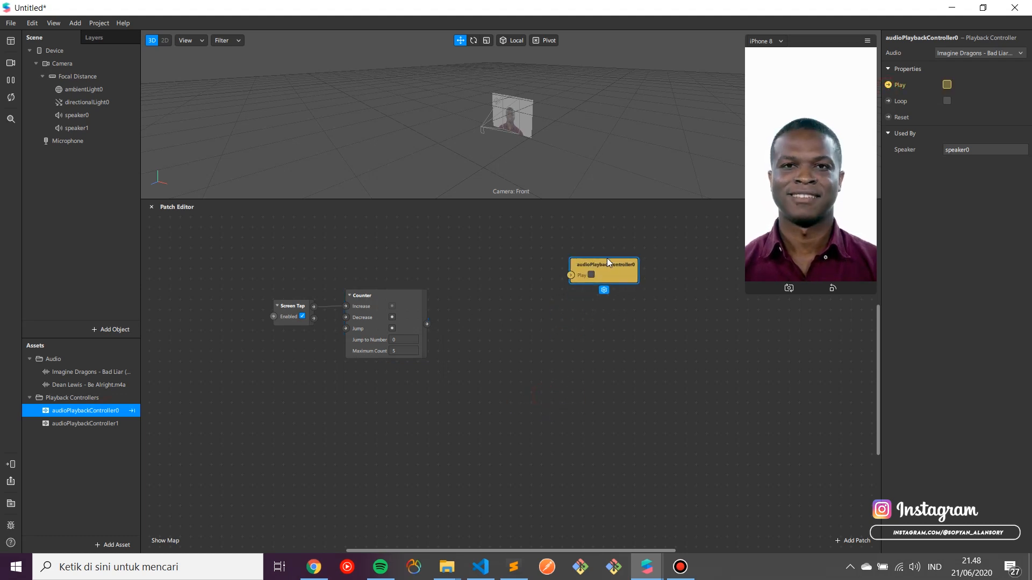
left_click(888, 101)
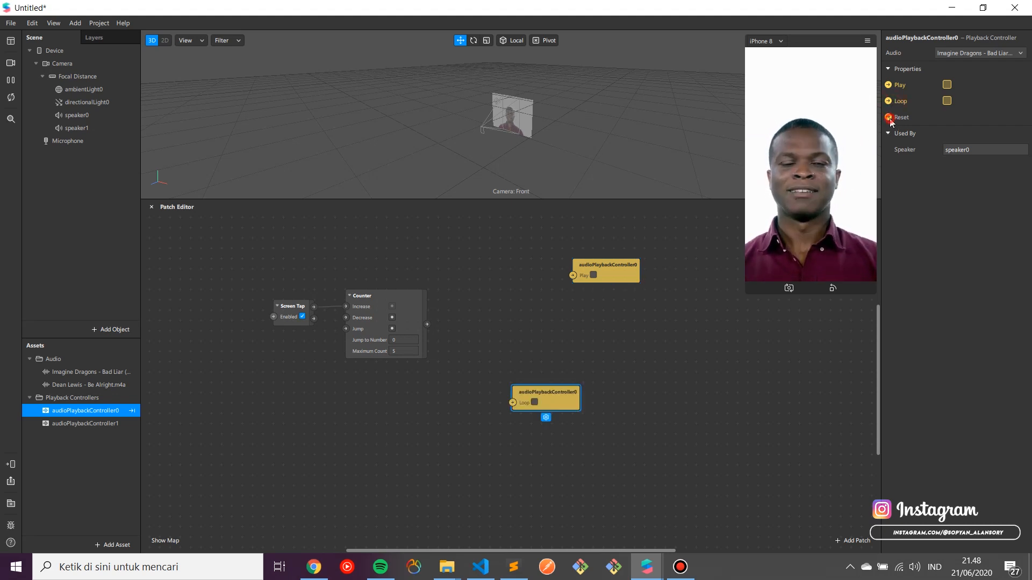
left_click(888, 117)
Arrange the three audioPlaybackController0 patches in a column right of the Counter, ordered Play, Loop, Reset from the top down
left_click_drag(550, 393, 653, 386)
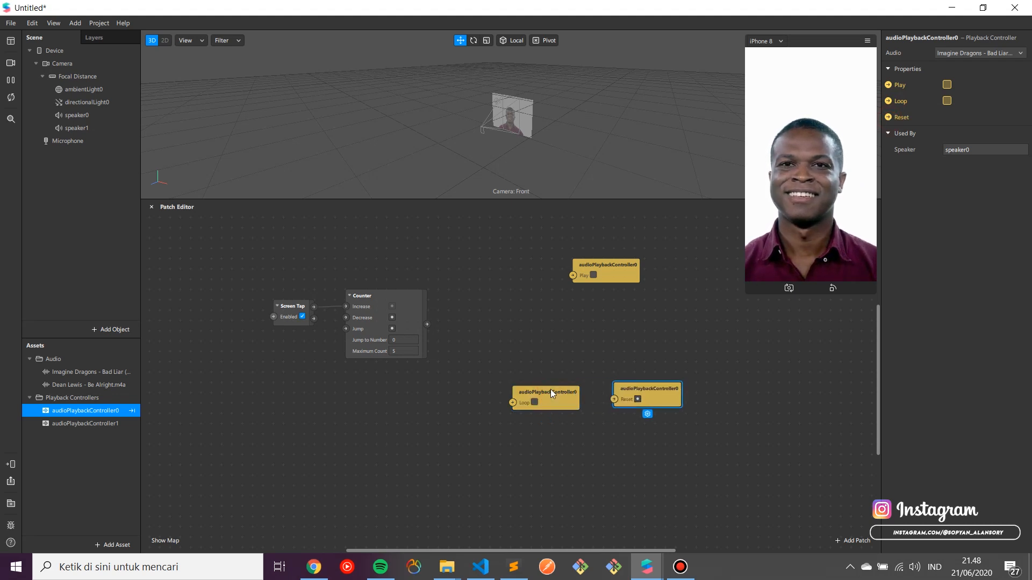
left_click_drag(551, 389, 611, 324)
left_click_drag(628, 276, 638, 266)
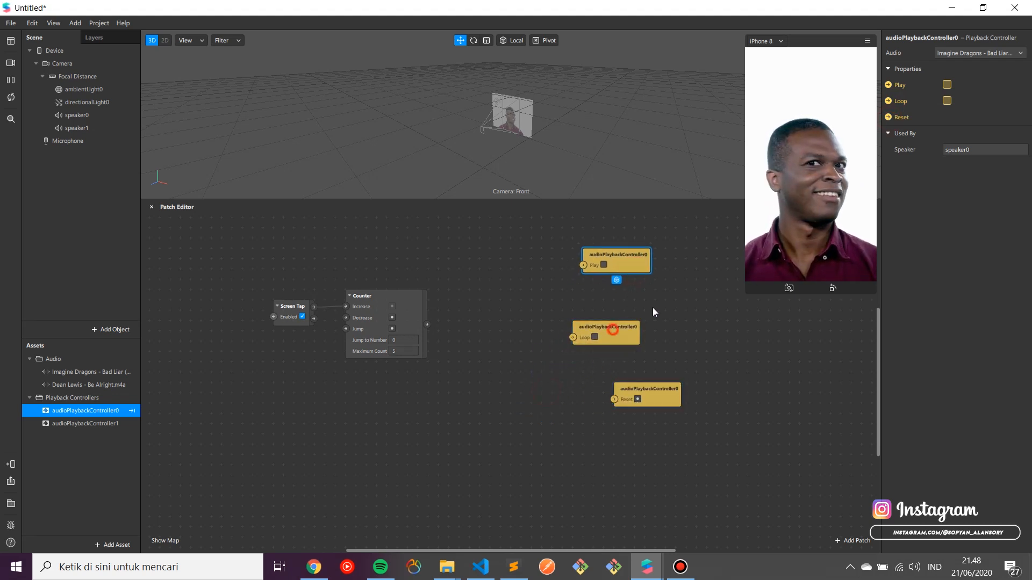
left_click_drag(607, 329, 639, 308)
left_click_drag(654, 383, 644, 341)
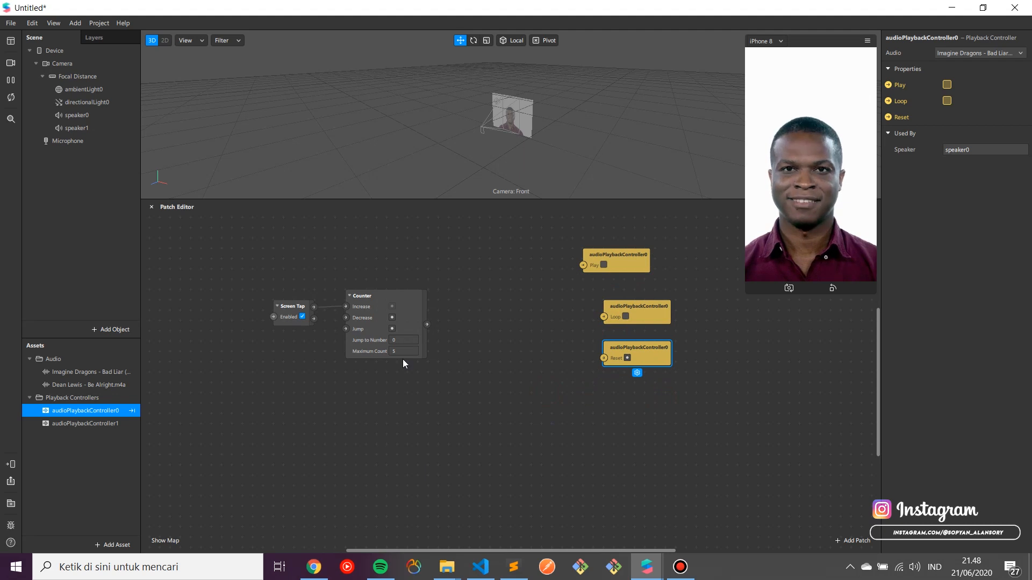
right_click(474, 348)
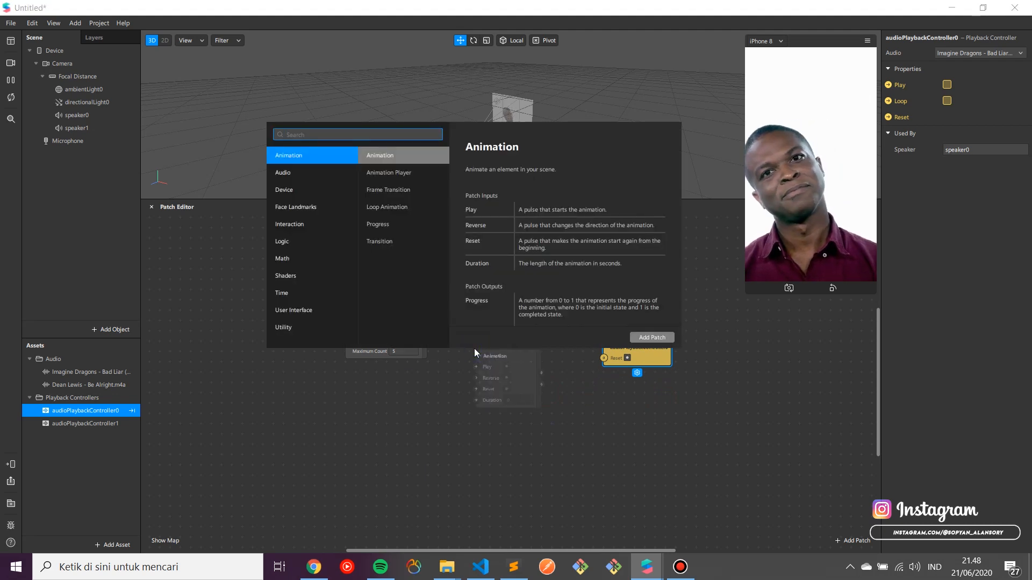
type("euo")
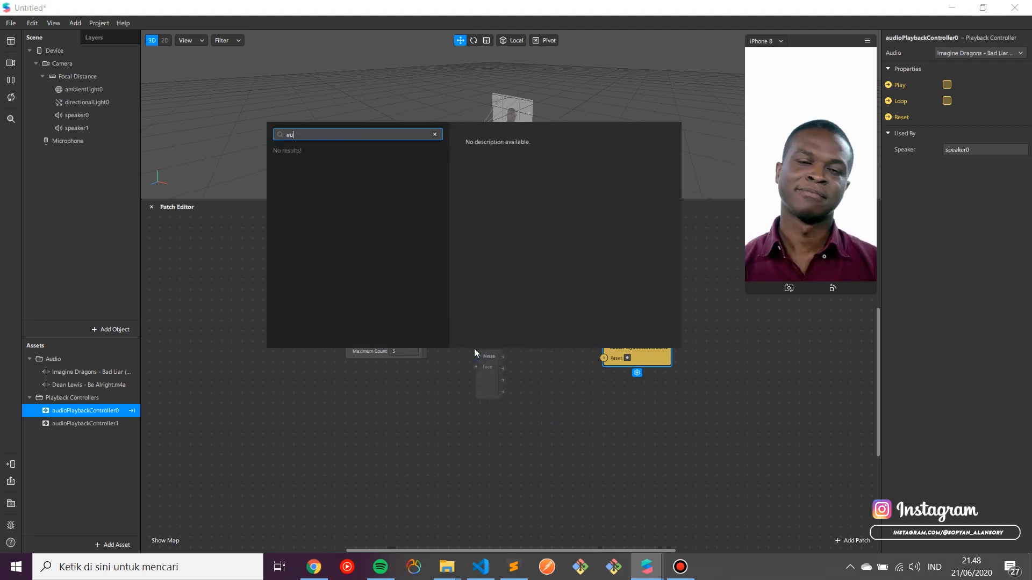
key("BackSpace")
key("BackSpace")
type("qu")
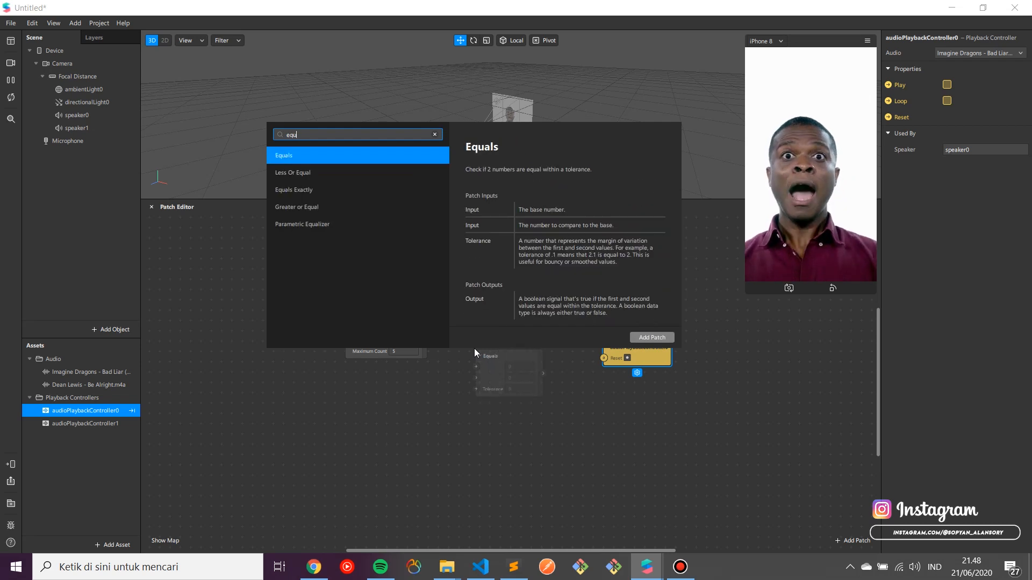
left_click(350, 158)
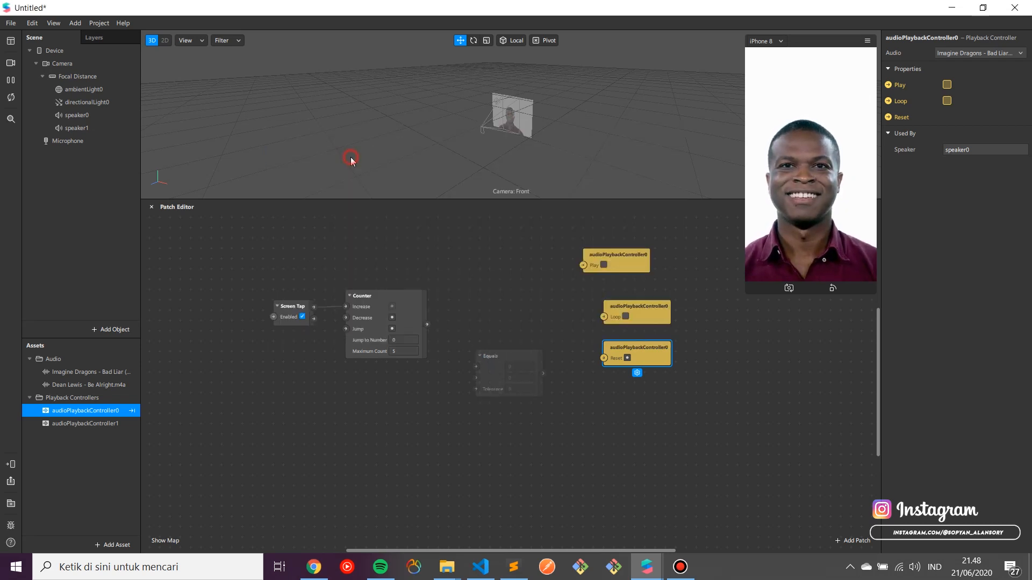
left_click(494, 355)
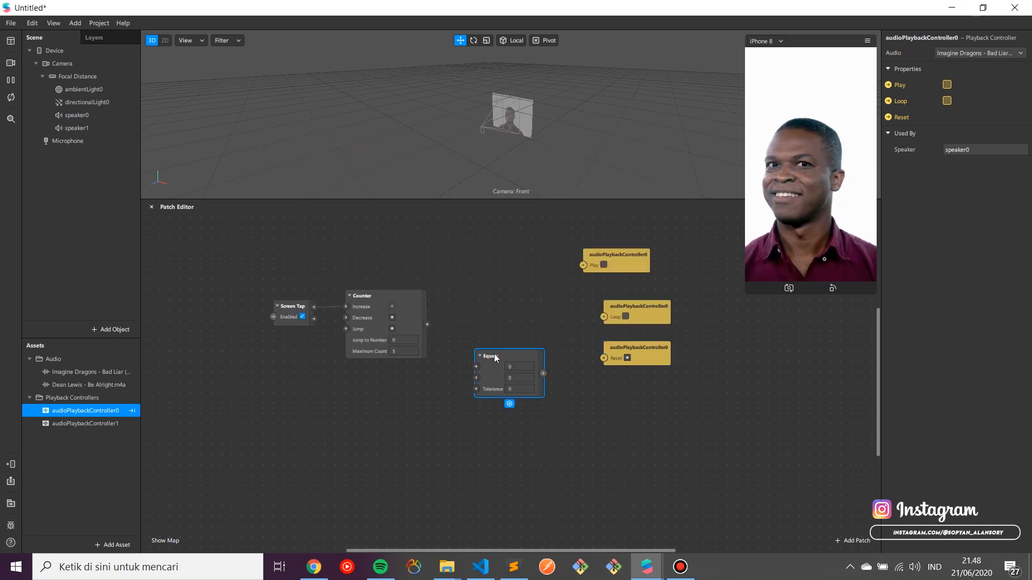
key("Delete")
Add an Equals Exactly patch between the Counter and the audioPlaybackController0 patches, and duplicate it so the two sit one above the other
double_click(495, 358)
type("e")
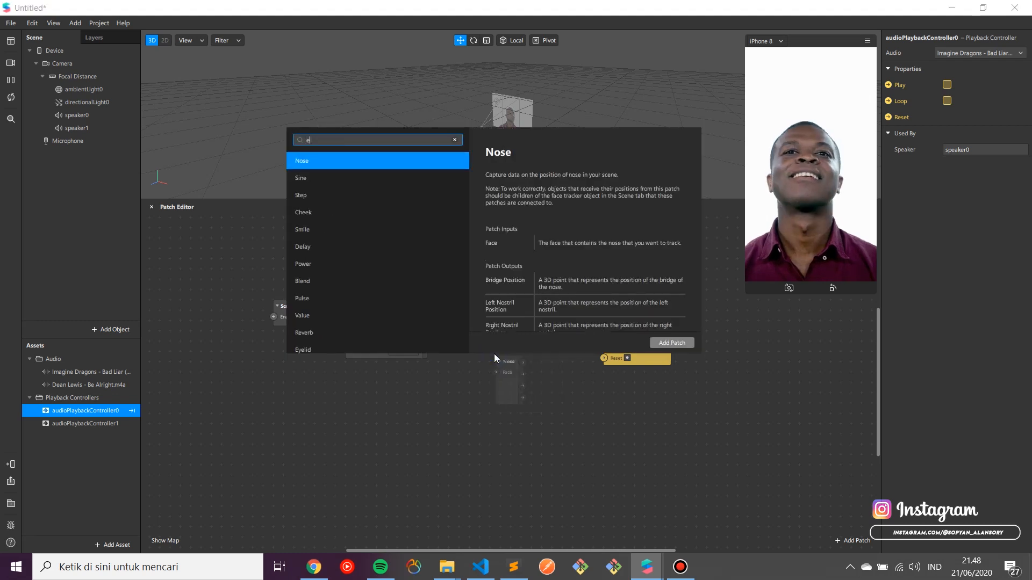
type("x")
left_click(354, 184)
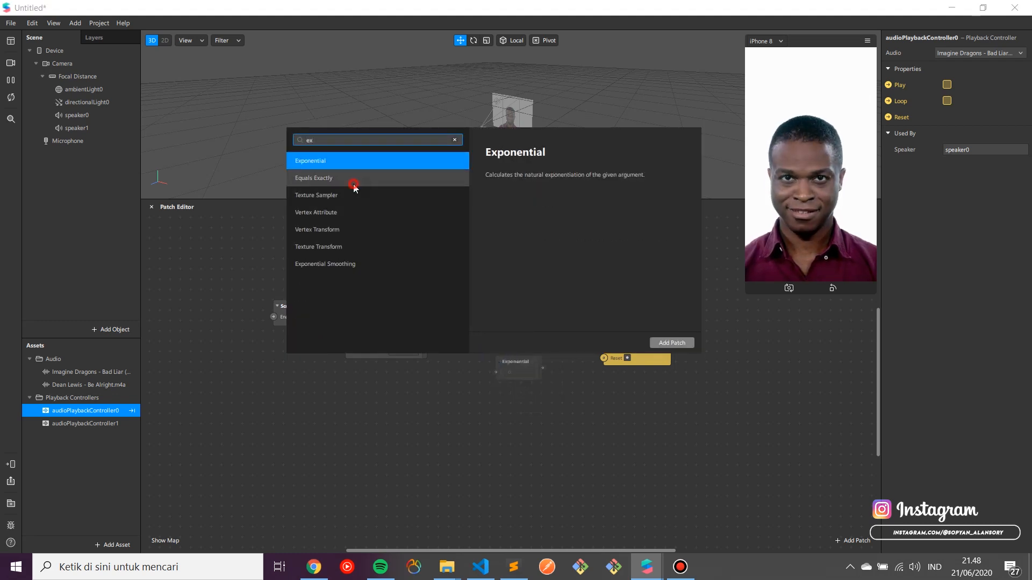
left_click(670, 344)
mouse_move(524, 359)
left_mouse_down()
mouse_move(507, 257)
mouse_move(515, 355)
left_mouse_up()
key("ctrl+d")
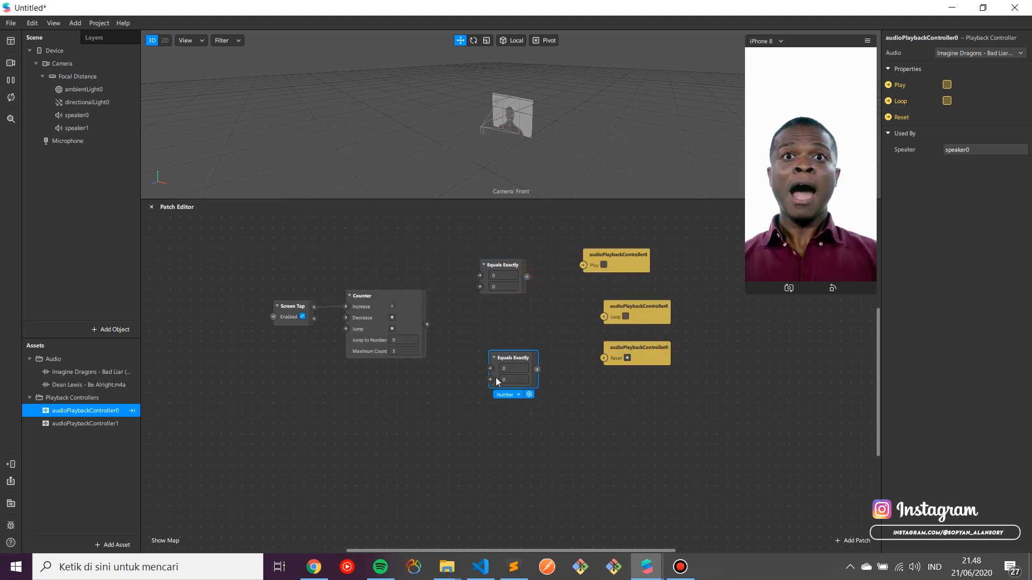
left_click_drag(499, 266, 498, 287)
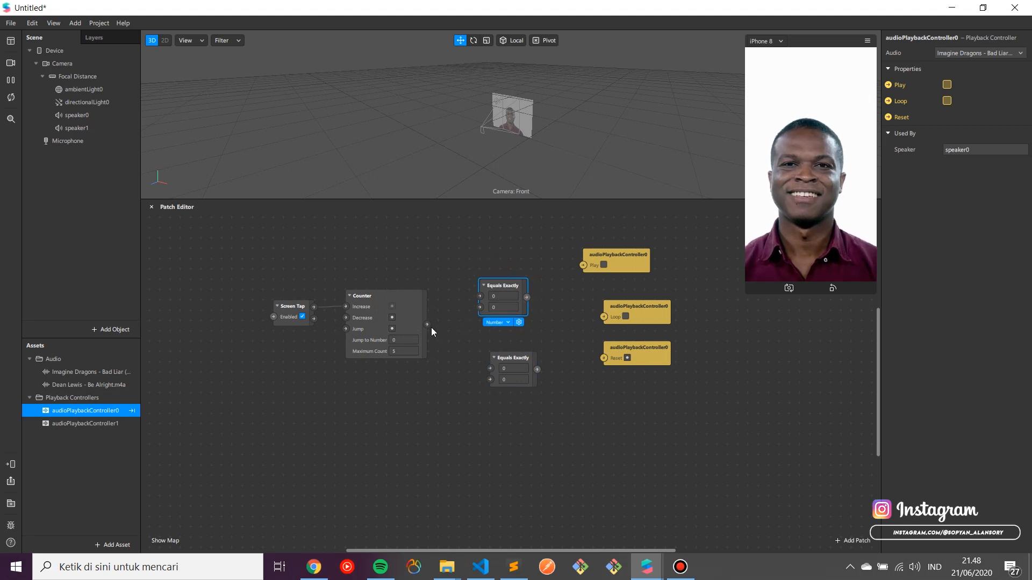
Connect the Counter's Count output to the first input of both Equals Exactly patches and set its Maximum Count to 2
left_click_drag(427, 325, 463, 294)
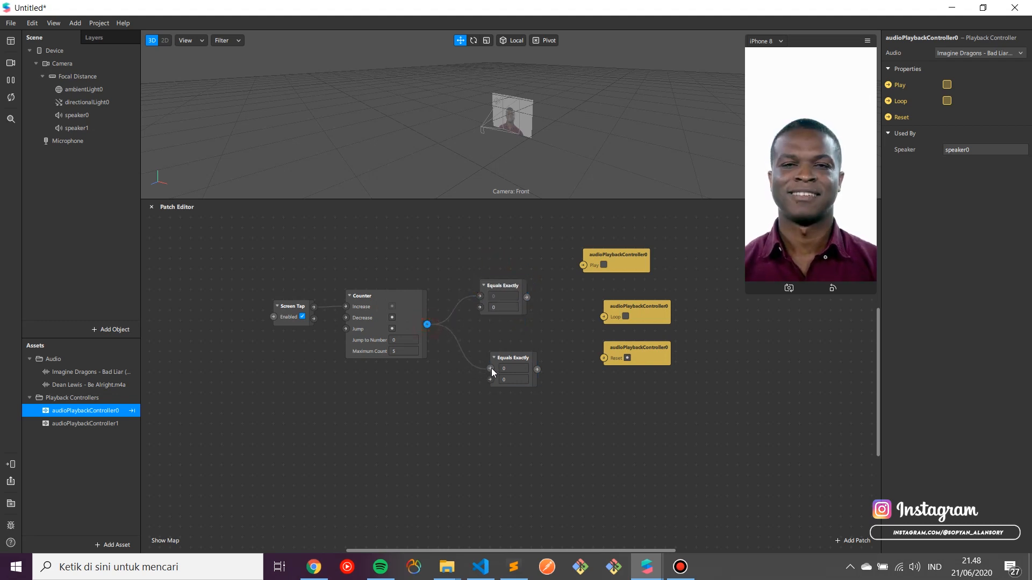
mouse_move(491, 368)
left_mouse_down()
mouse_move(500, 359)
mouse_move(489, 359)
left_mouse_up()
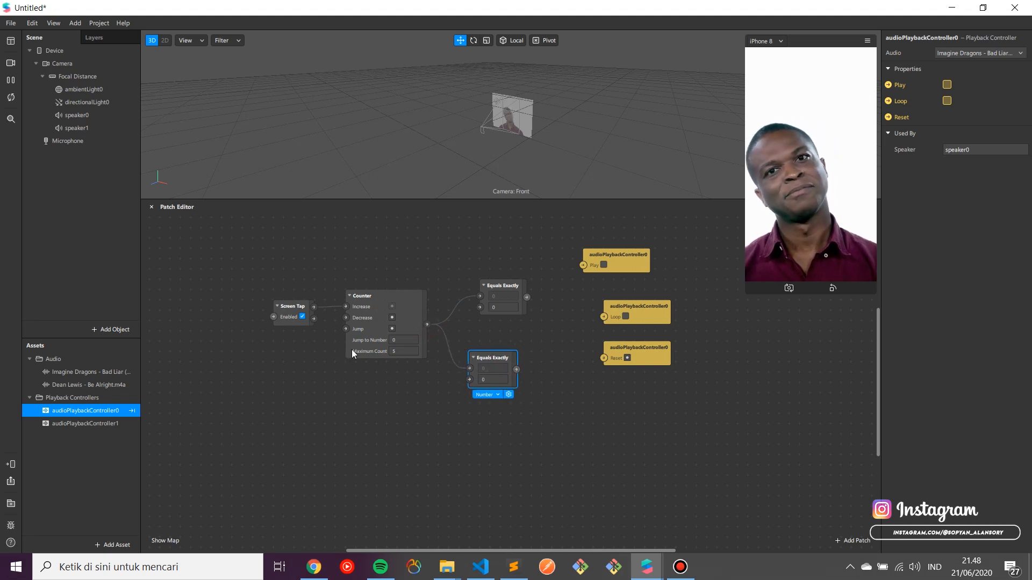
left_click(395, 351)
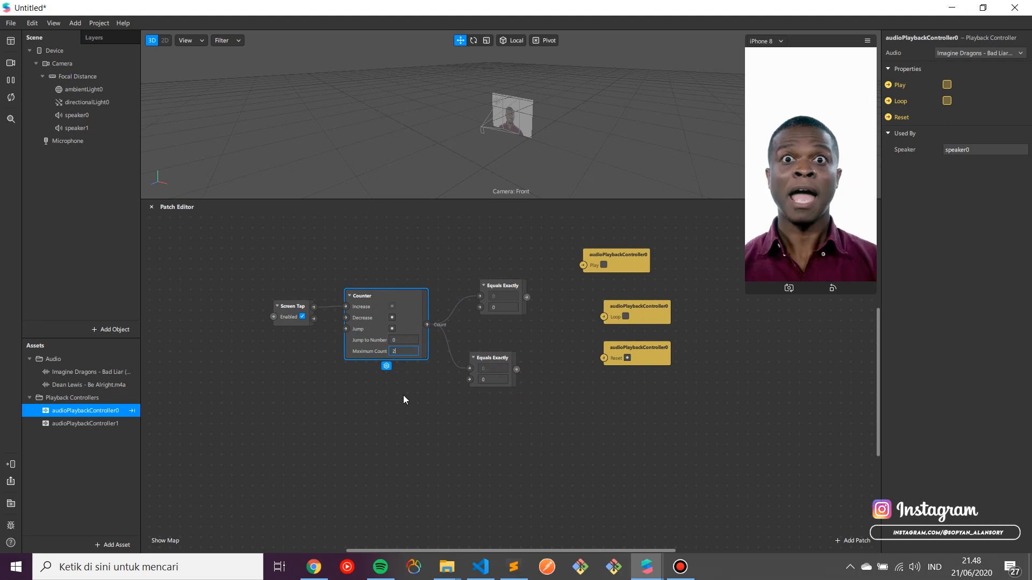
key("Return")
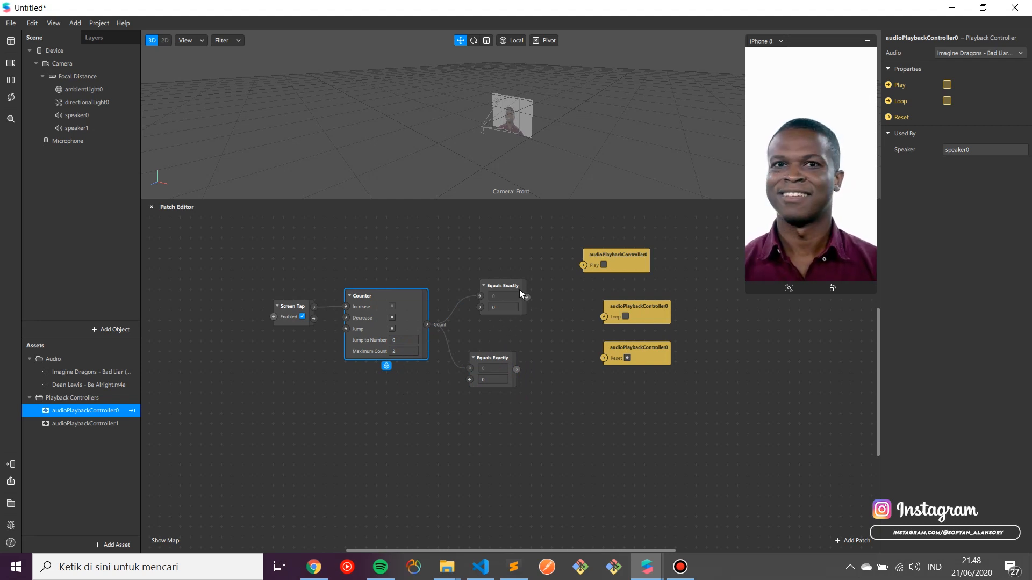
Set the second value of the lower Equals Exactly patch to 1
left_click(494, 380)
type("1")
key("Return")
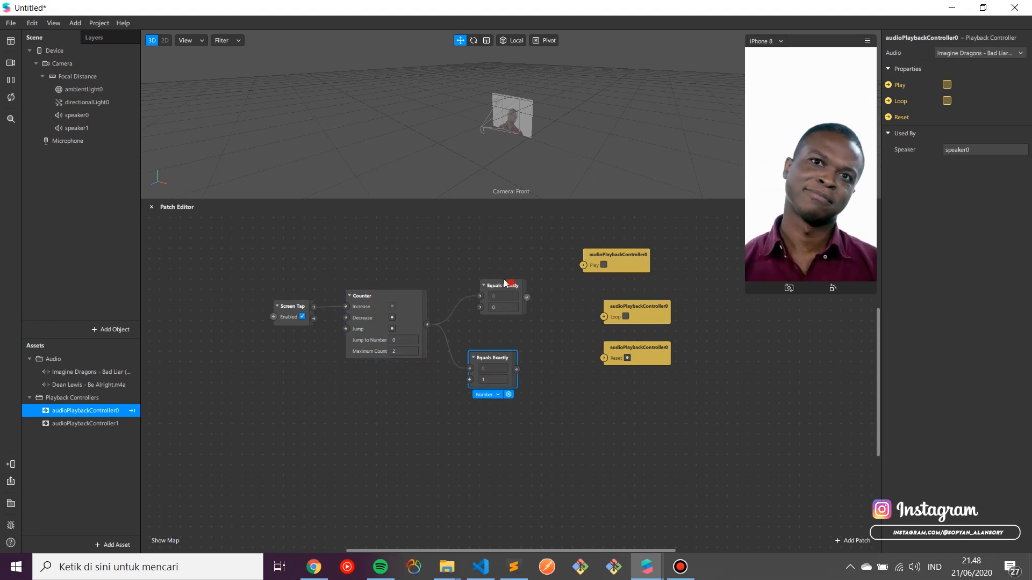
Line up the two Equals Exactly patches closer together and delete the Reset patch of audioPlaybackController0
left_click_drag(505, 283, 494, 283)
left_click_drag(492, 357, 492, 347)
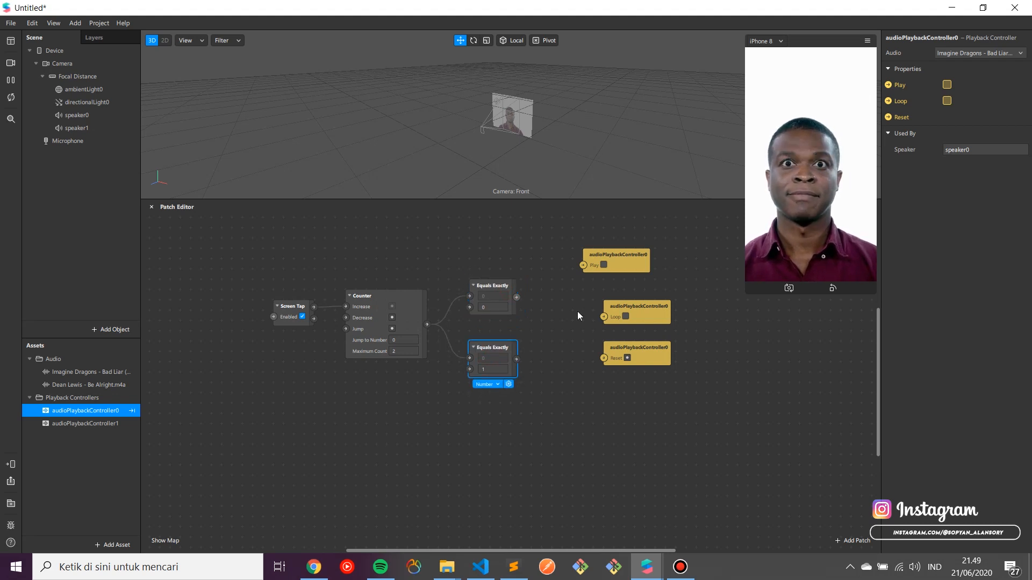
left_click_drag(630, 315, 629, 305)
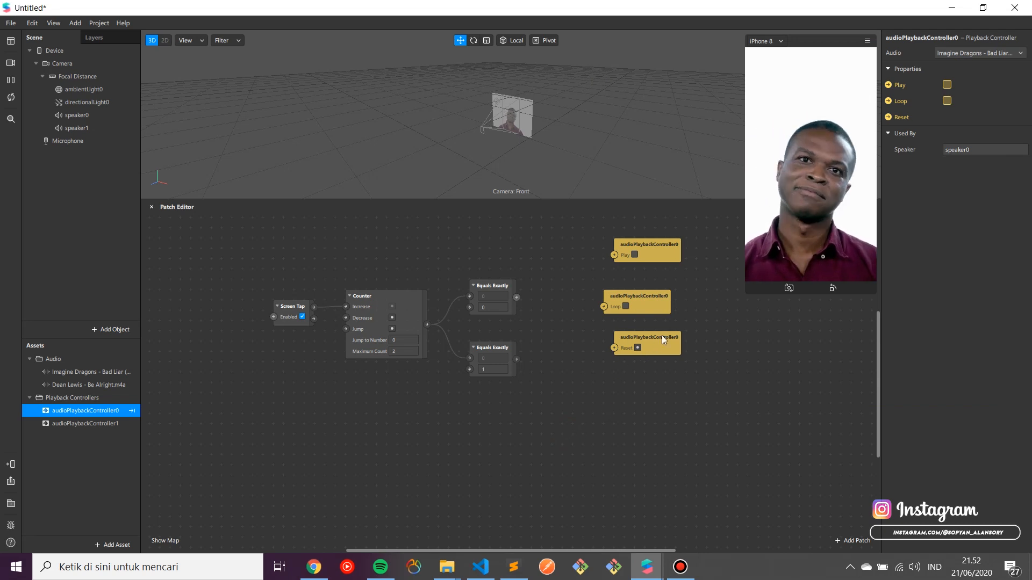
key("Delete")
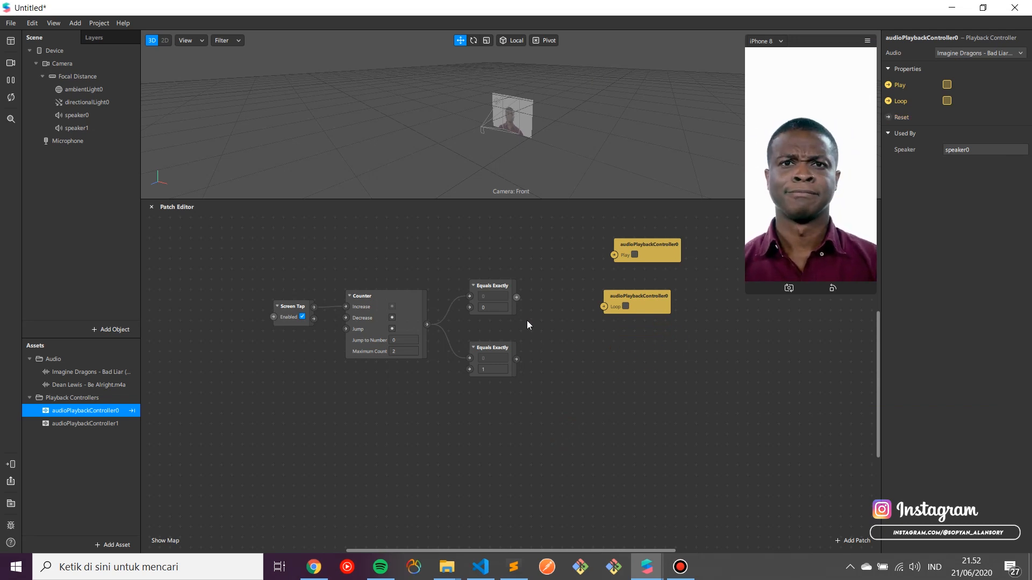
Connect the upper Equals Exactly output to the Play and Loop patches of audioPlaybackController0 and pause the preview
left_click_drag(516, 297, 614, 254)
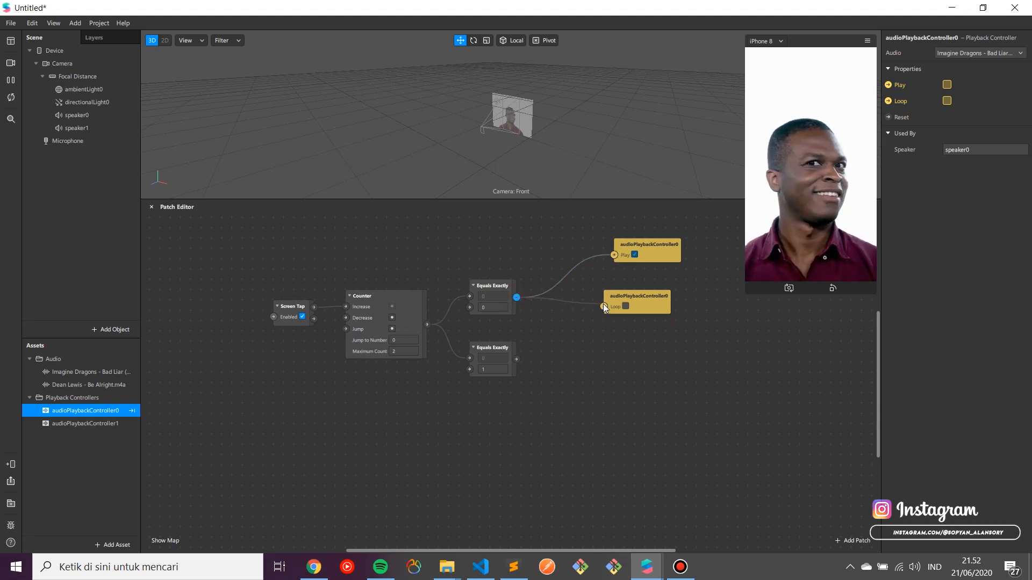
left_click_drag(604, 308, 603, 307)
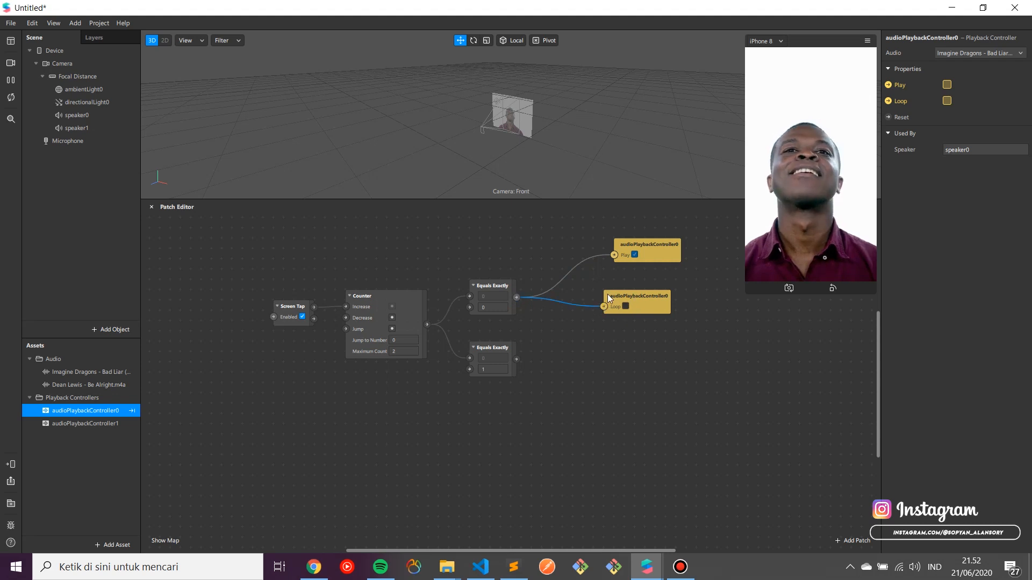
left_click(11, 81)
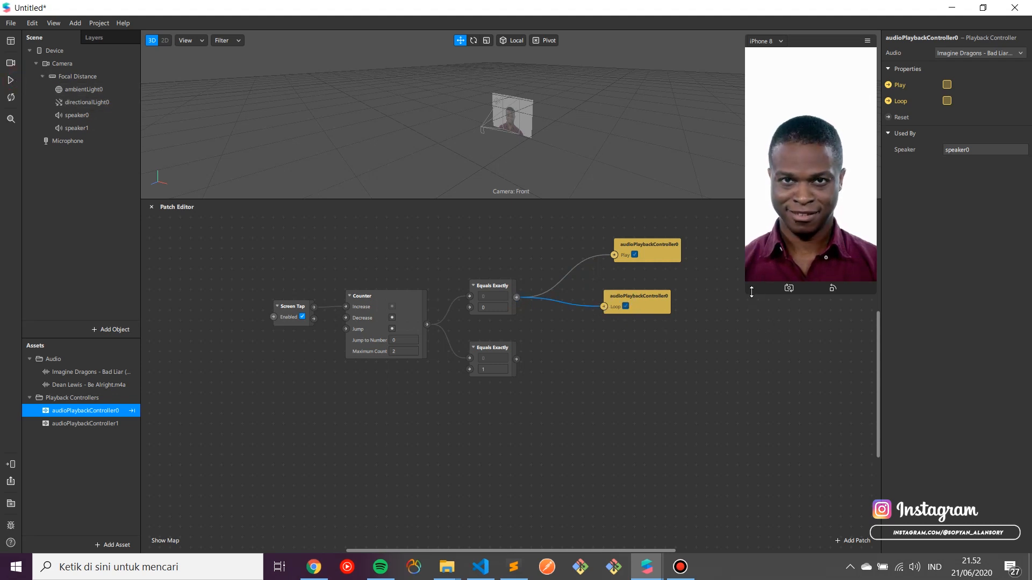
left_click_drag(751, 291, 680, 407)
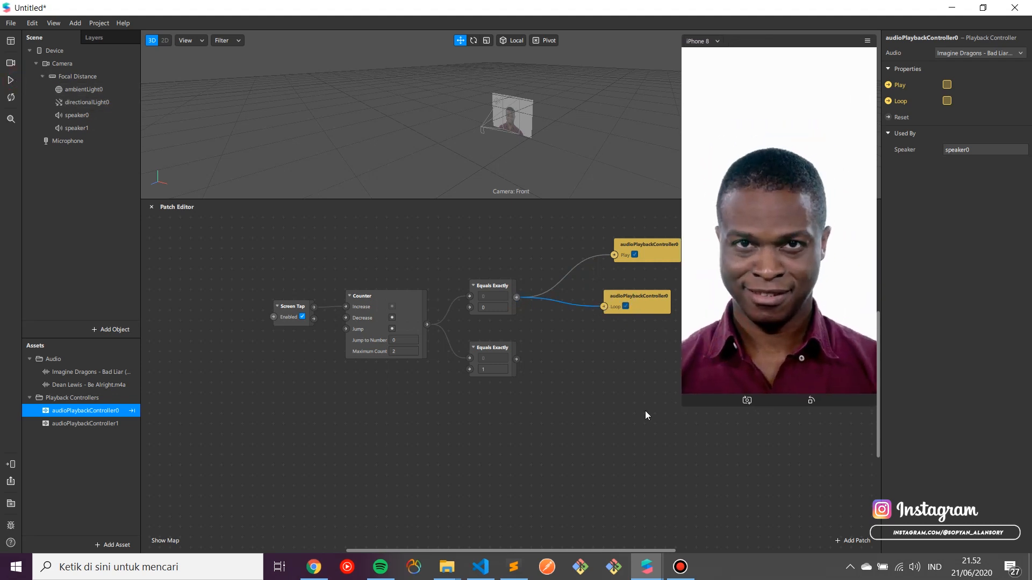
Create patches for the Play and Loop properties of audioPlaybackController1
left_click(91, 424)
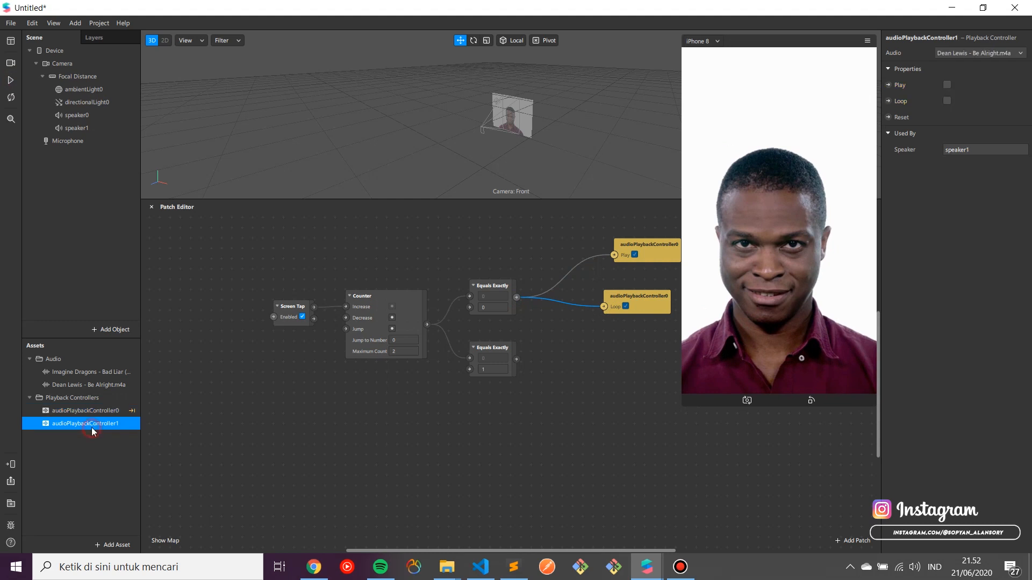
left_click(887, 101)
left_click_drag(569, 395, 659, 324)
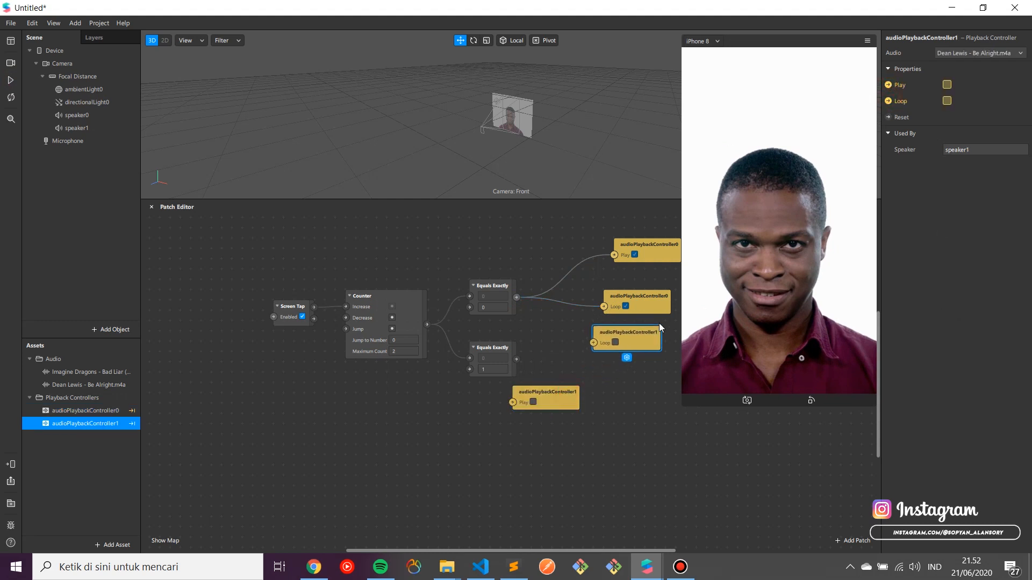
Stack the audioPlaybackController1 Loop patch above its Play patch and connect the lower Equals Exactly output to both
left_click_drag(568, 392, 660, 380)
left_click_drag(640, 337, 640, 350)
left_click_drag(517, 359, 596, 347)
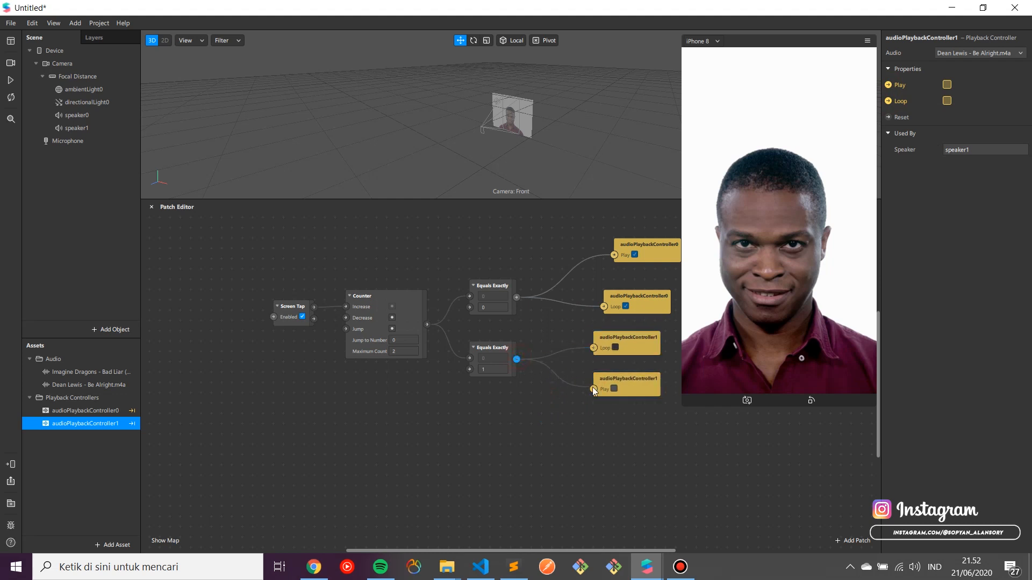
left_click_drag(511, 357, 531, 377)
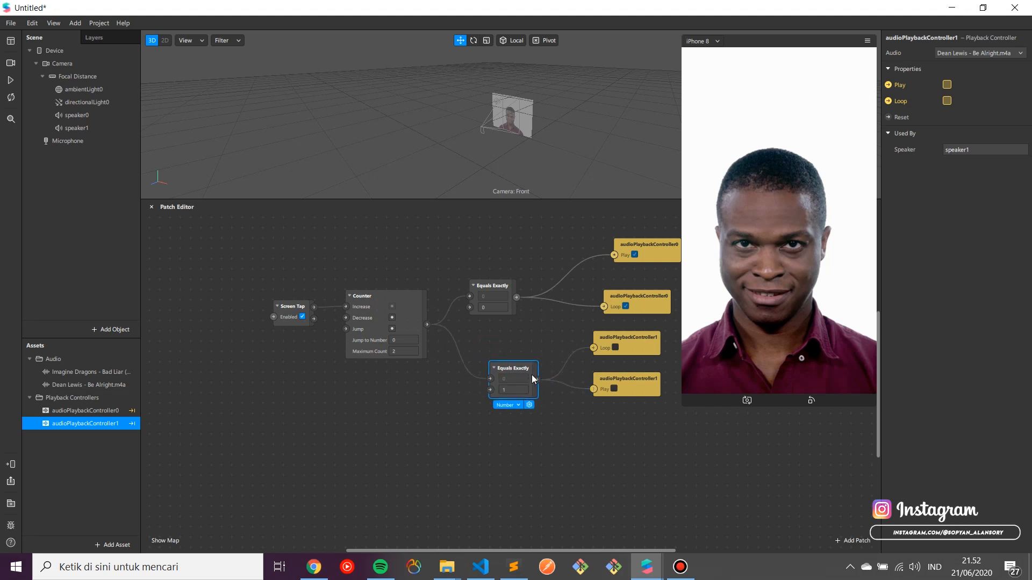
Run the preview with Simulate Touch enabled and tap the simulated screen to test the song switch
left_click(11, 98)
left_click(11, 80)
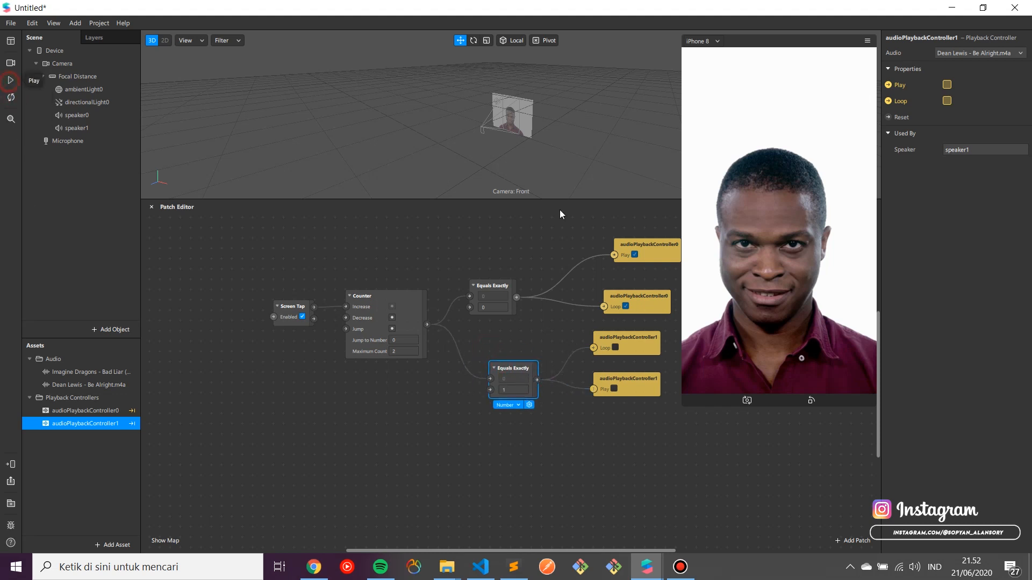
left_click(869, 42)
left_click(903, 60)
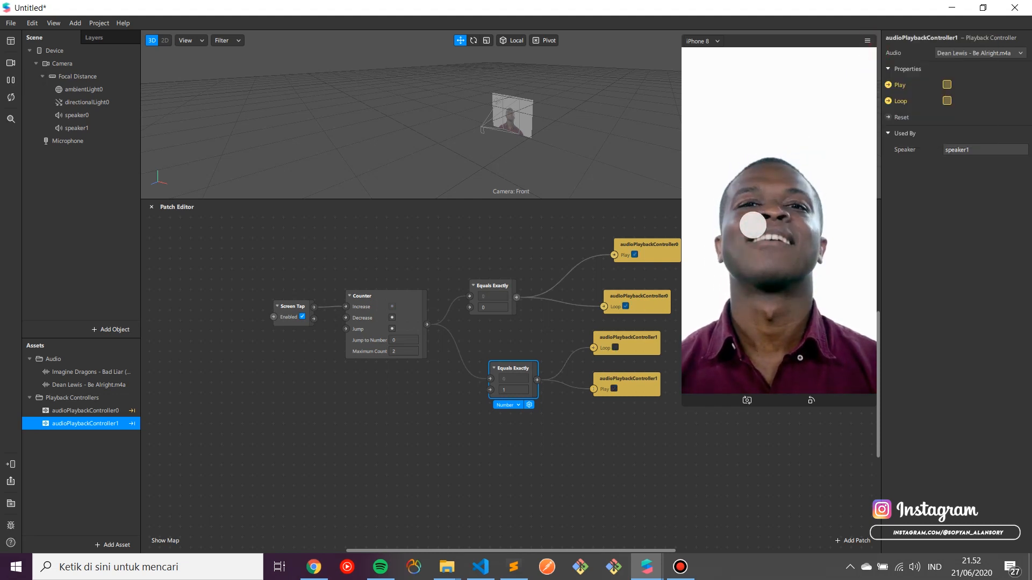
left_click(753, 225)
left_click(752, 225)
Switch the simulator to Simulate Orbit and back to Simulate Touch, retest the tap response, and pause the preview
left_click(866, 41)
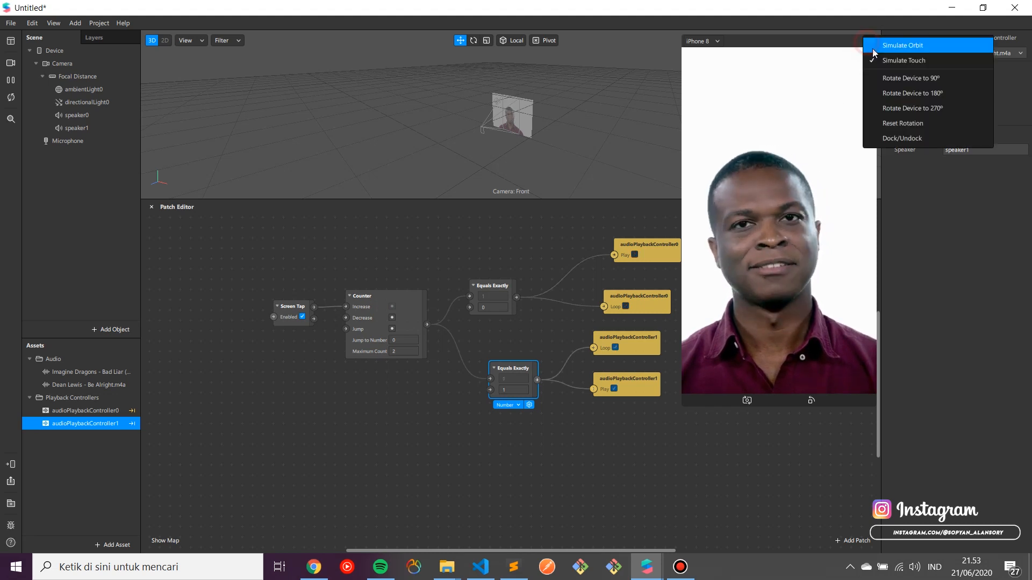
left_click(872, 50)
left_click(867, 41)
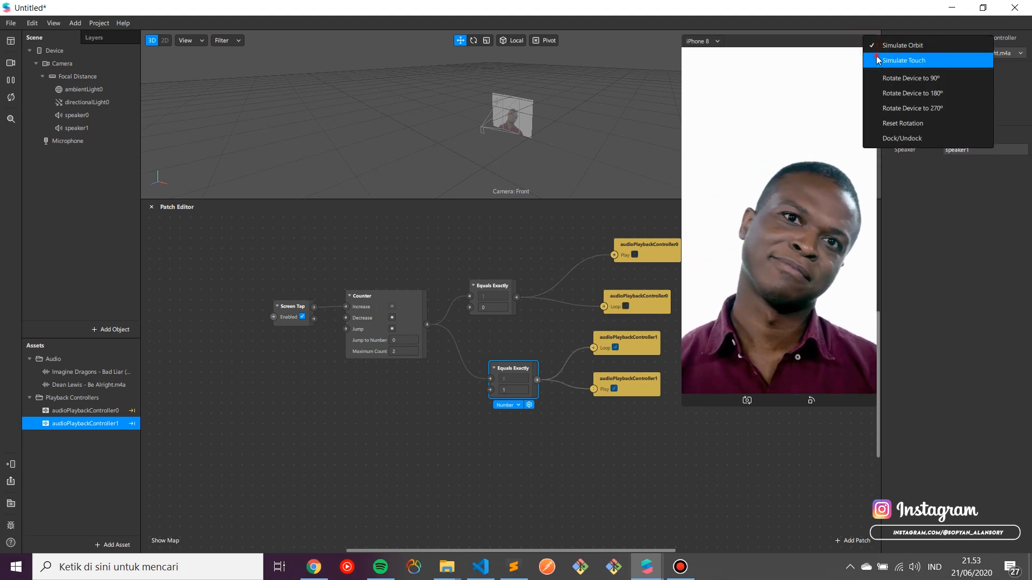
left_click(877, 61)
left_click(779, 161)
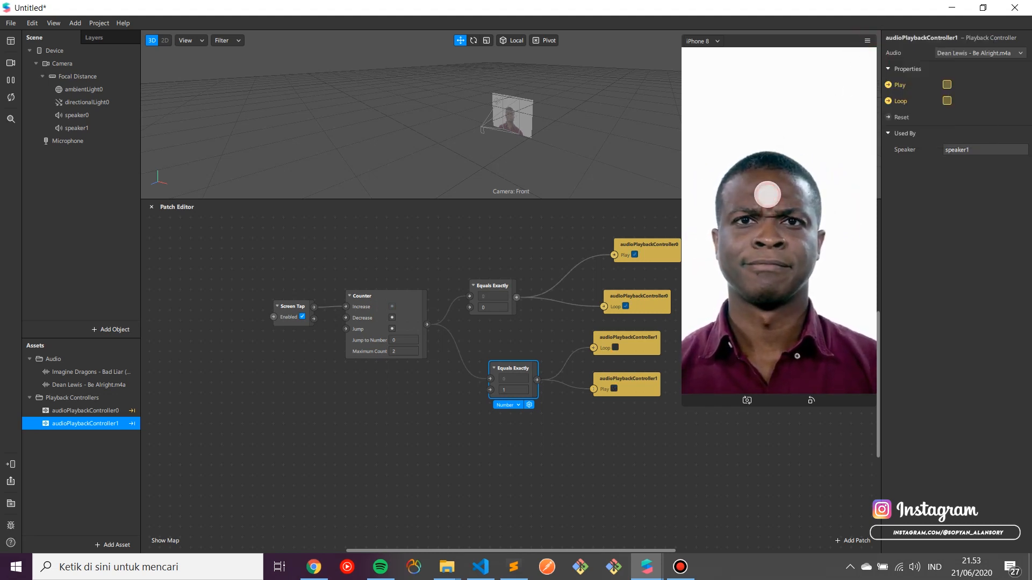
left_click(10, 80)
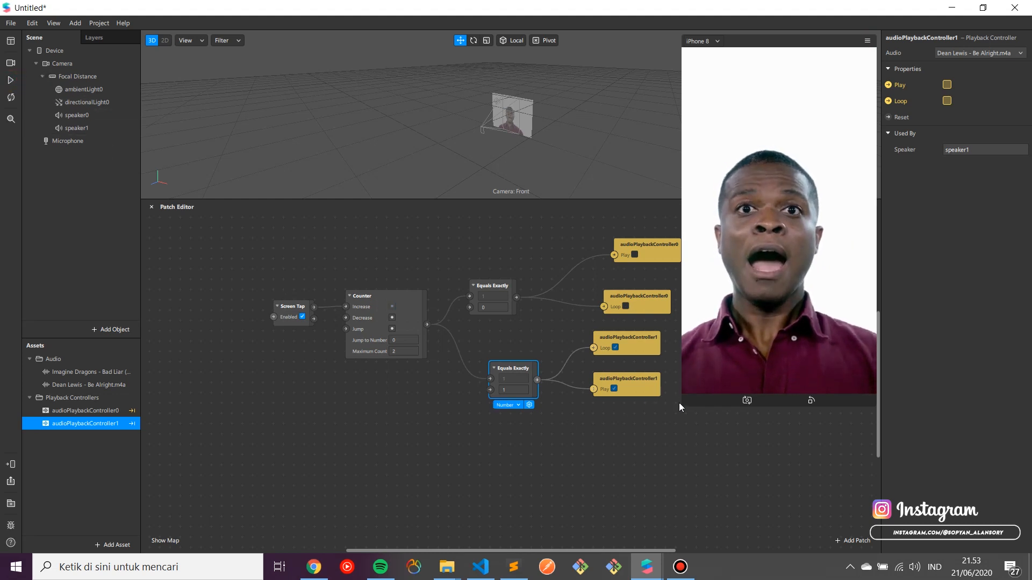
Spread out the playback controller patches and move the lower Equals Exactly patch closer to the audioPlaybackController1 patches
left_click_drag(682, 402, 790, 311)
left_click(650, 346)
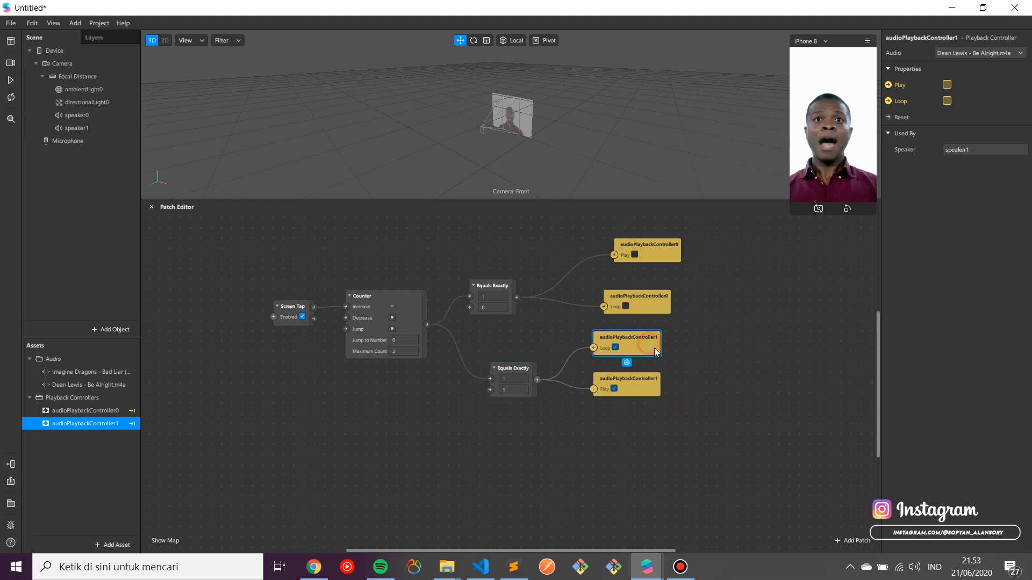
left_click(631, 381)
left_click_drag(627, 389, 637, 420)
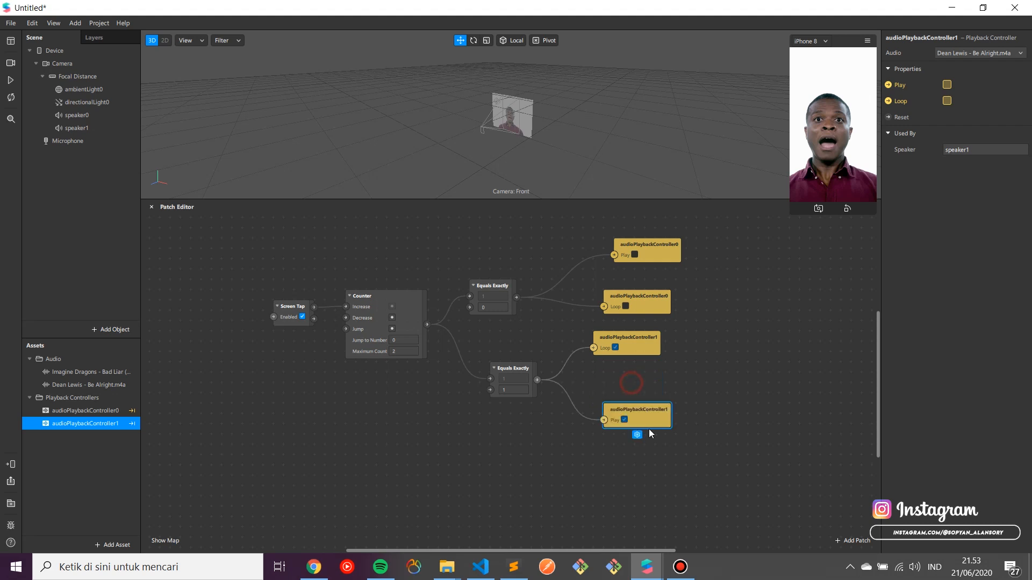
left_click_drag(519, 382, 539, 381)
left_click(653, 344)
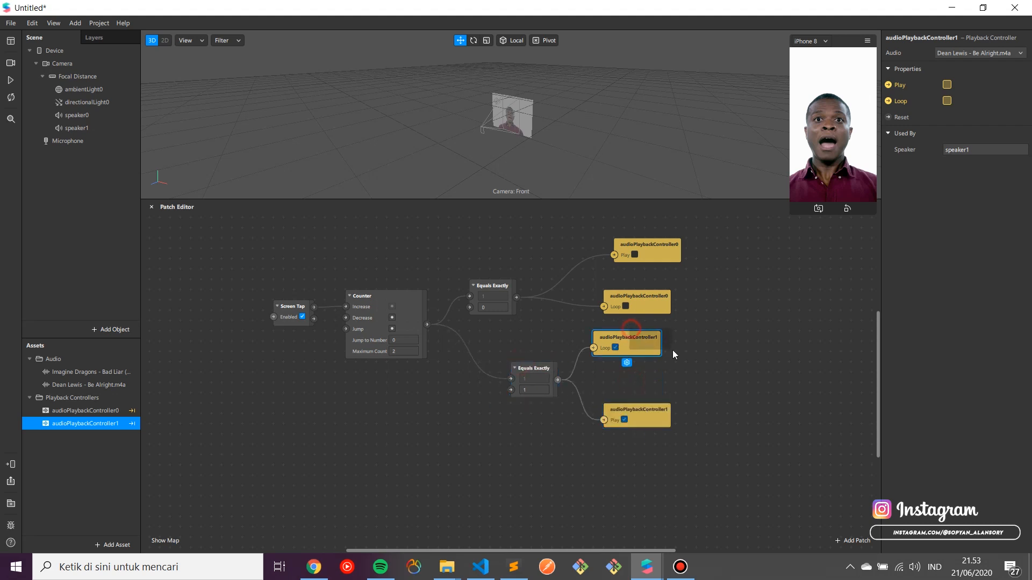
left_click_drag(654, 344, 674, 354)
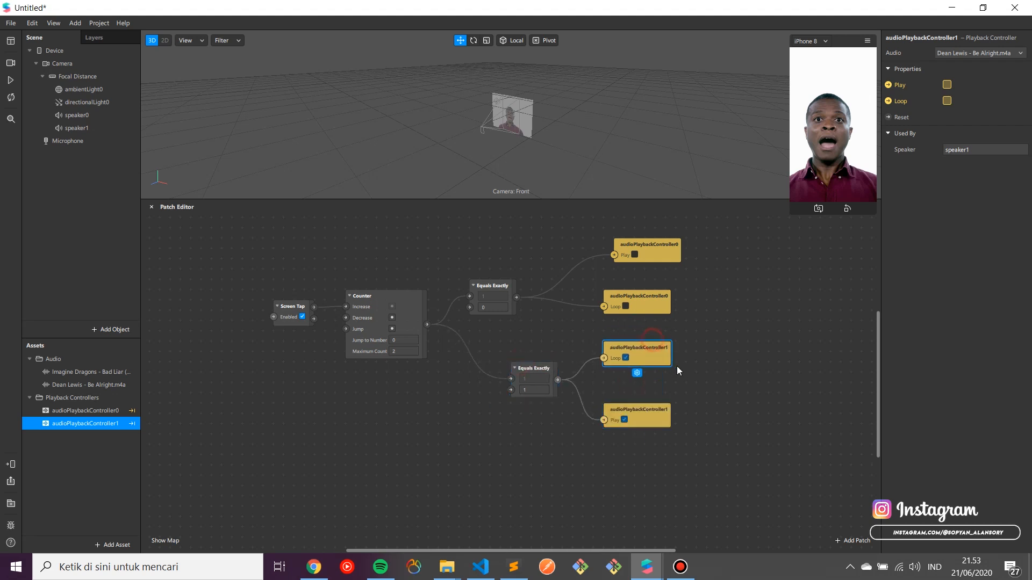
left_click(656, 297)
left_click_drag(658, 241, 667, 240)
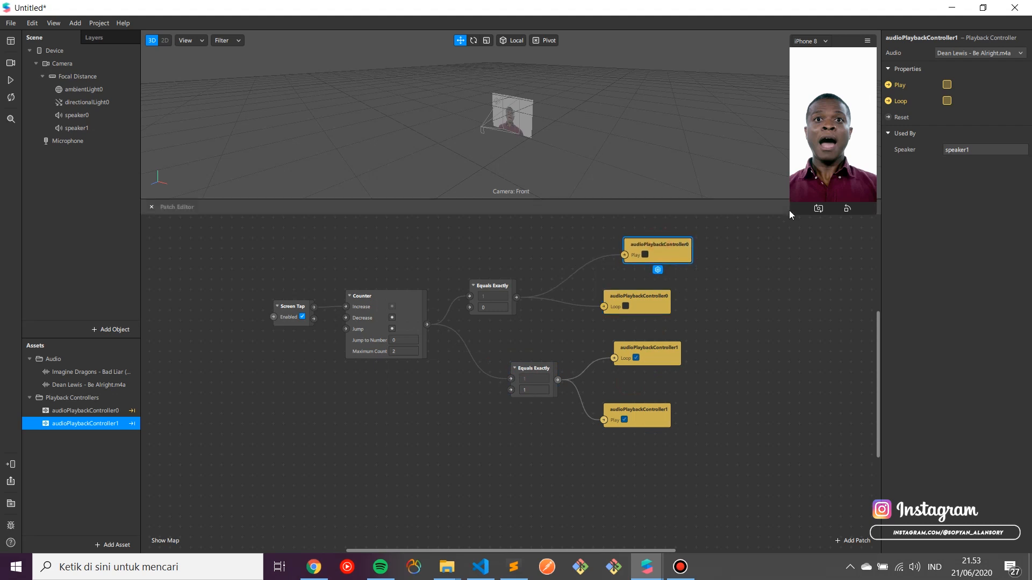
left_click_drag(790, 214, 682, 404)
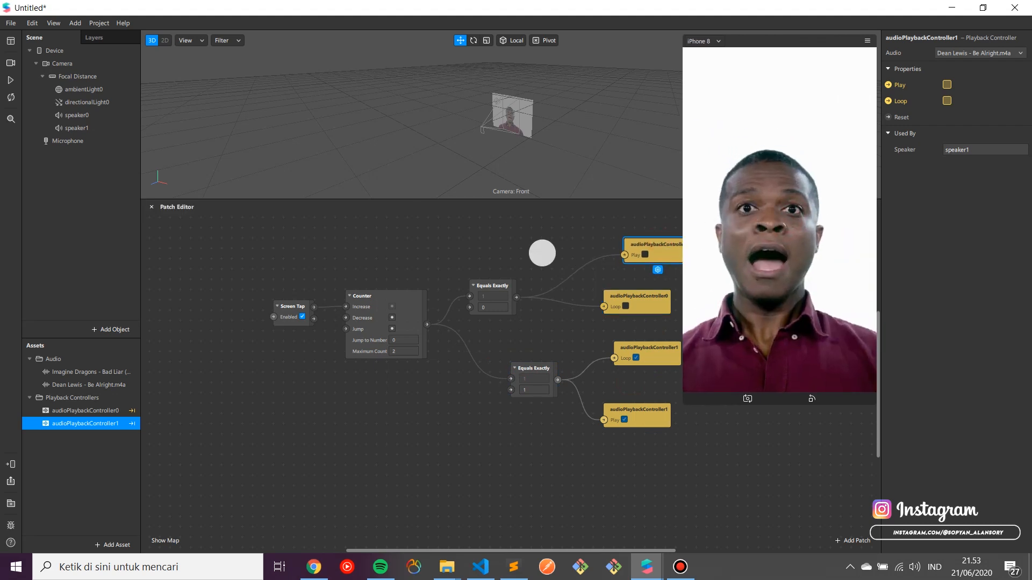
Add a rectangle with its parent canvas to the scene, and delete only the rectangle
right_click(53, 183)
mouse_move(86, 190)
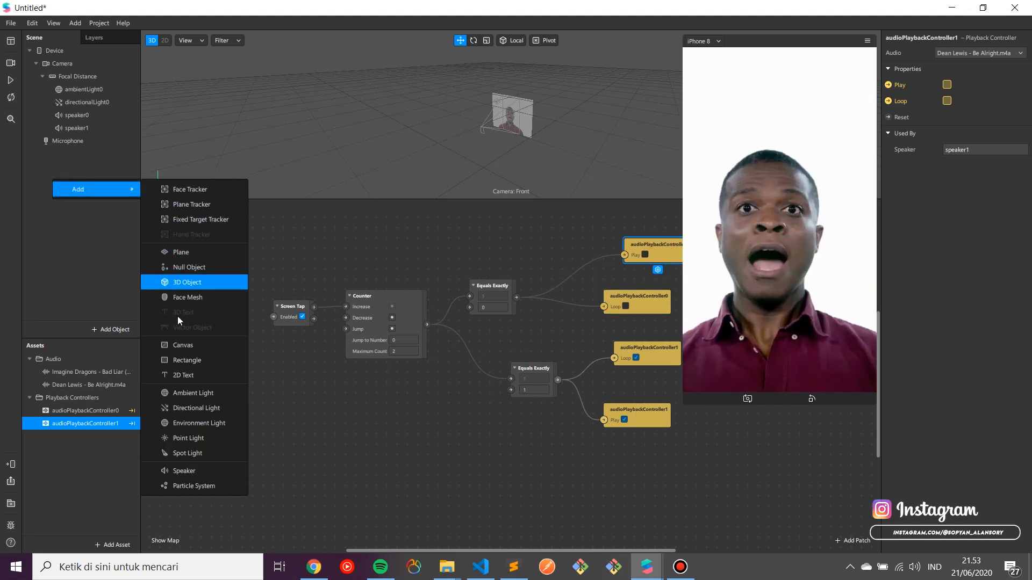
left_click(193, 354)
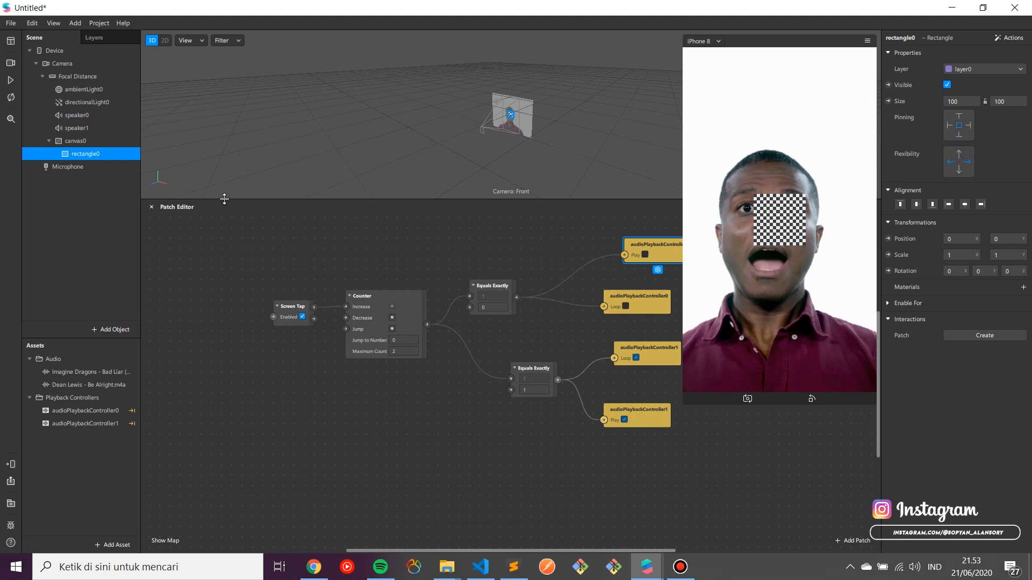
right_click(110, 154)
left_click(146, 197)
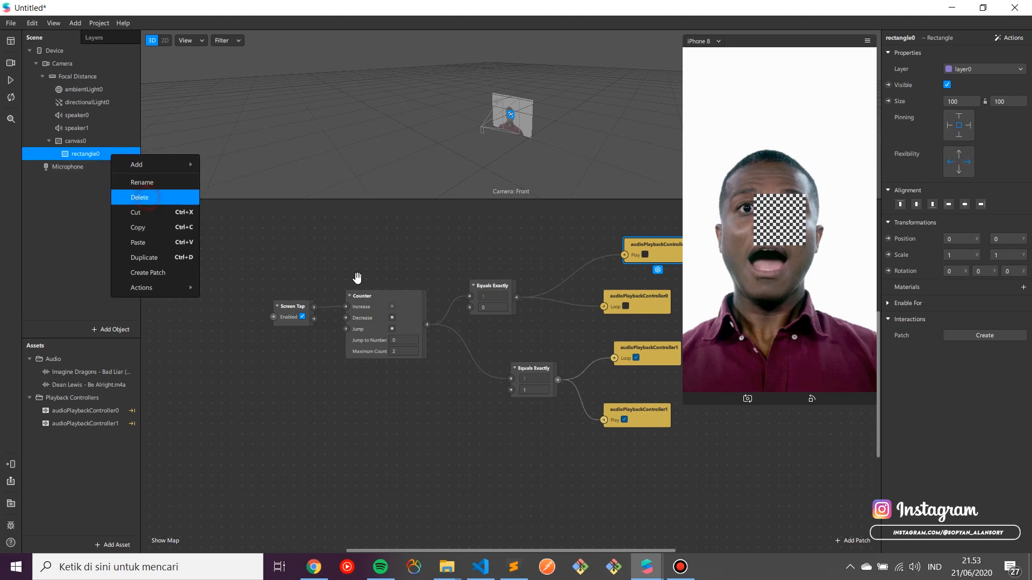
Add a 2D Text object to canvas0 and set its text to NOW PLAYING
right_click(96, 141)
mouse_move(138, 149)
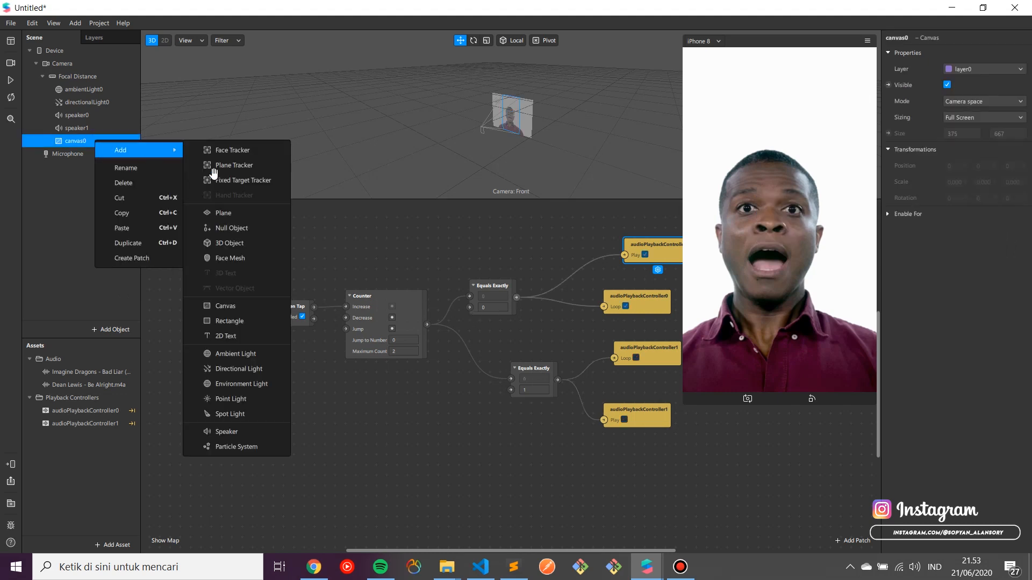
left_click(233, 335)
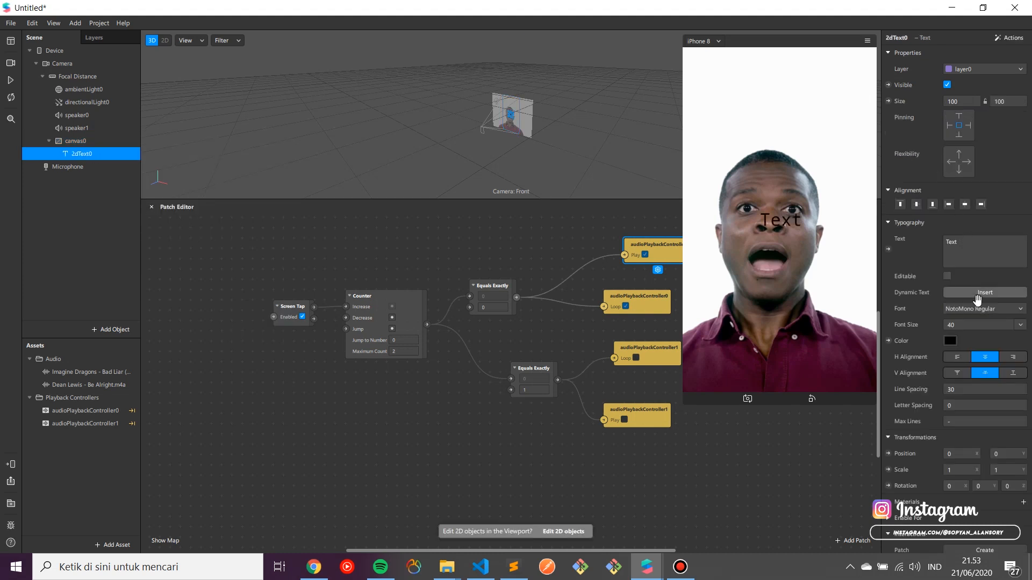
left_click(962, 245)
double_click(963, 245)
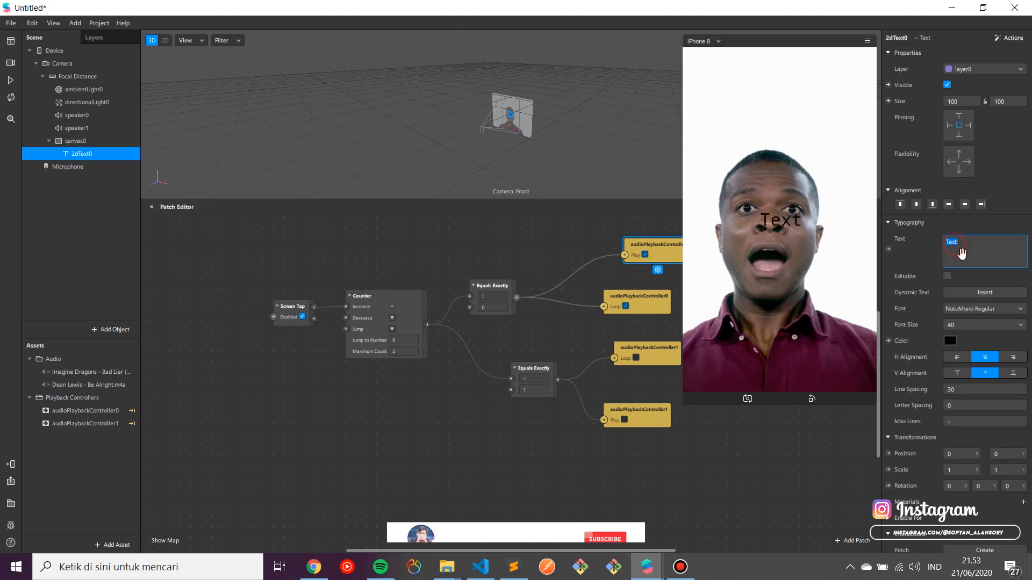
type("NOW")
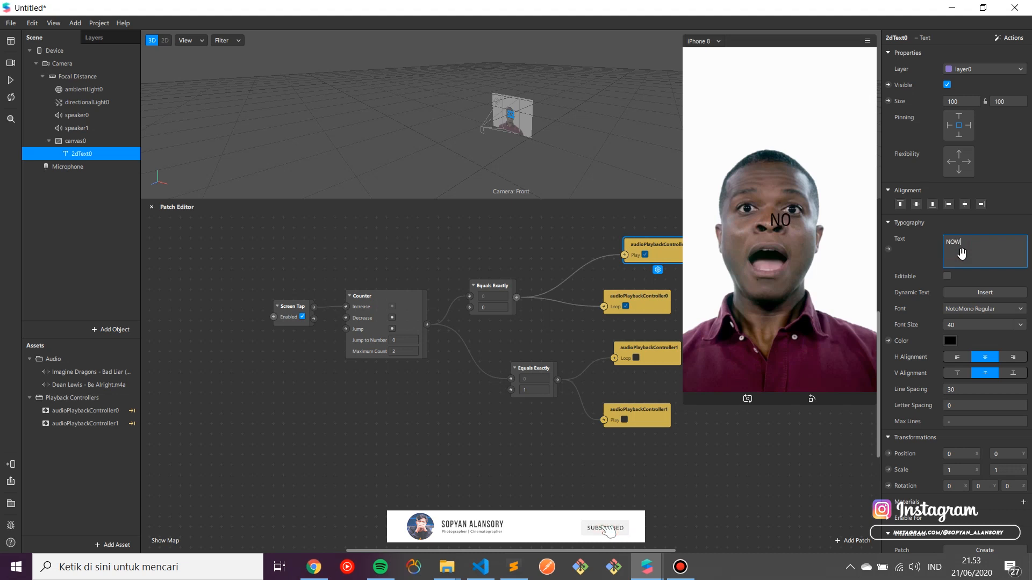
type(" PLAYING")
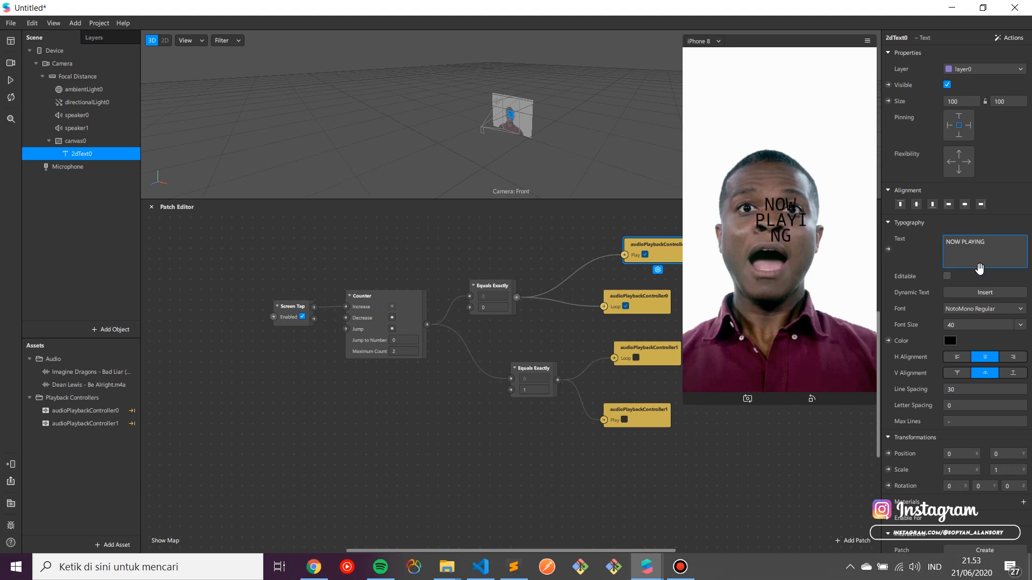
Set the color of the NOW PLAYING text to white
left_click(949, 341)
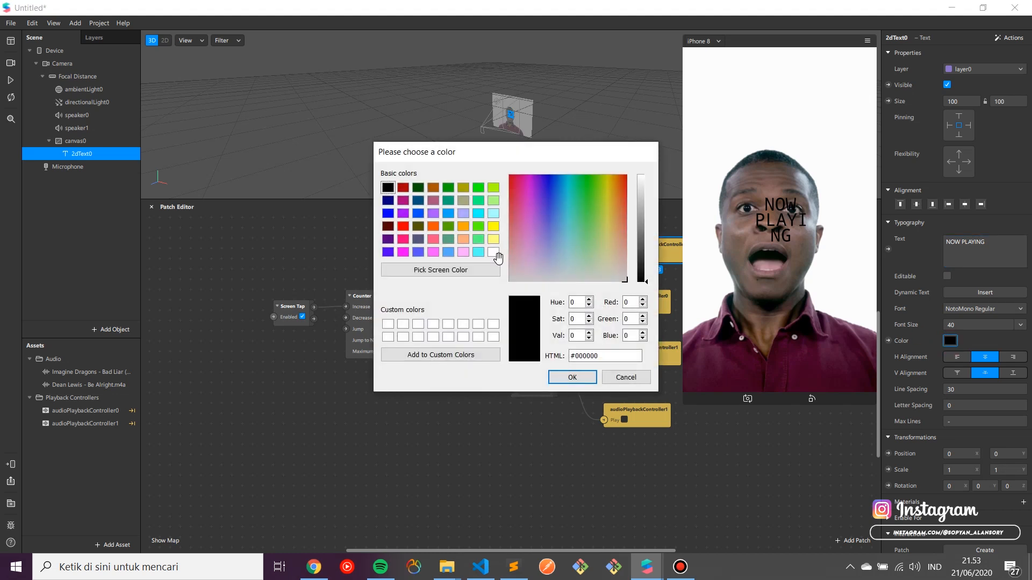
left_click(493, 252)
left_click(564, 376)
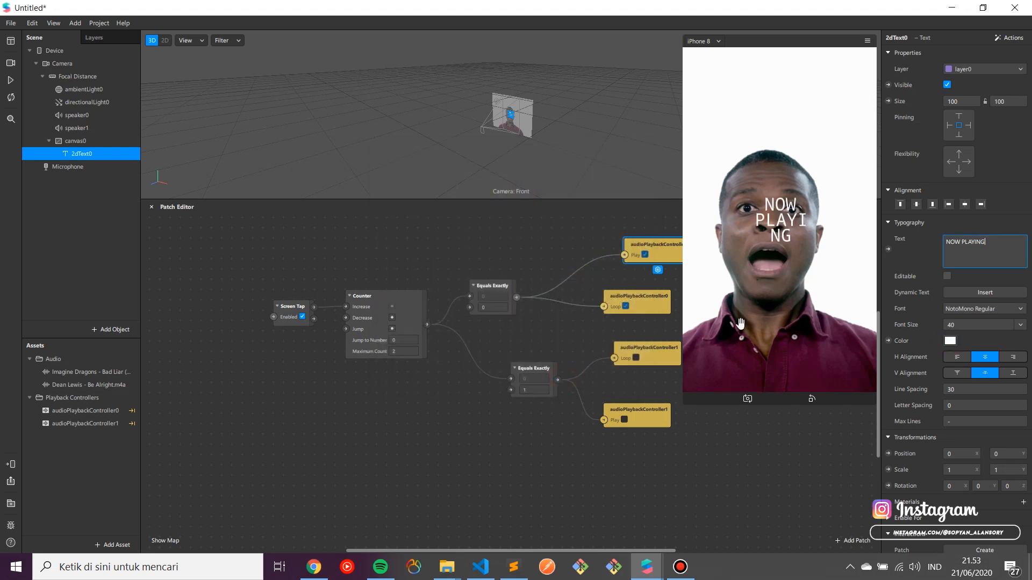
Set the font size of the NOW PLAYING text to 14, keeping the NotoMono Regular font
left_click(1009, 310)
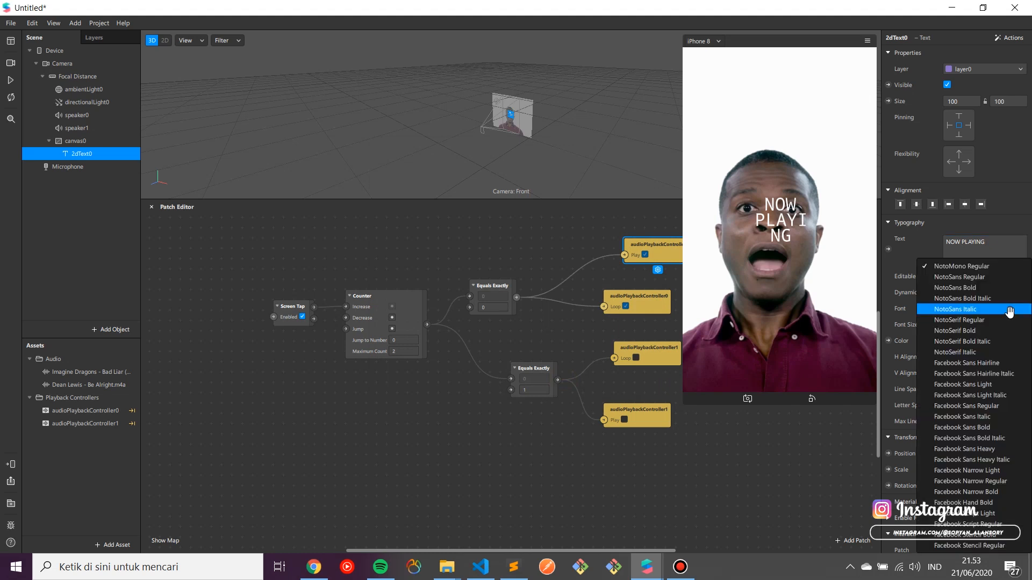
left_click(1026, 216)
left_click(997, 327)
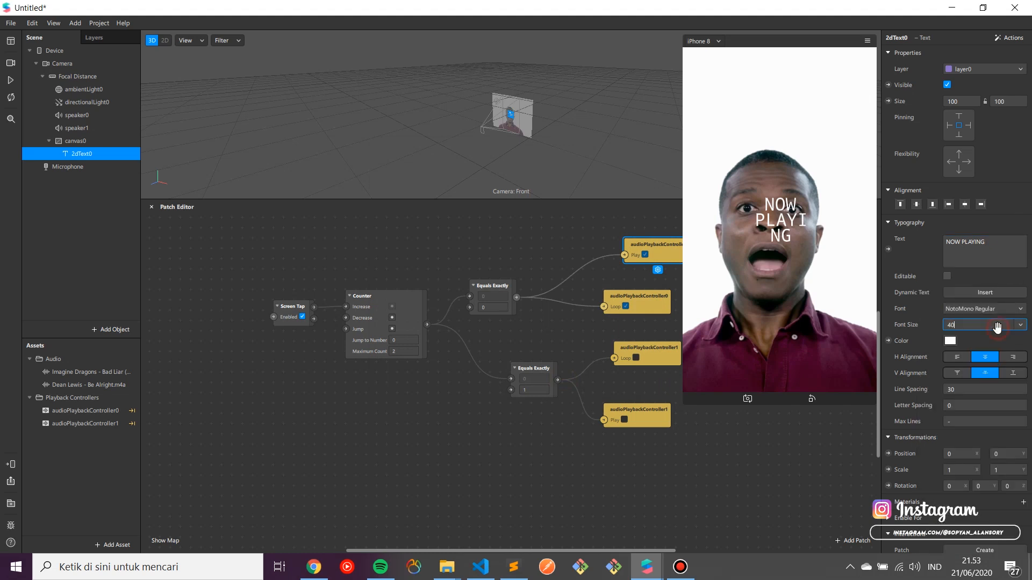
left_click(1020, 325)
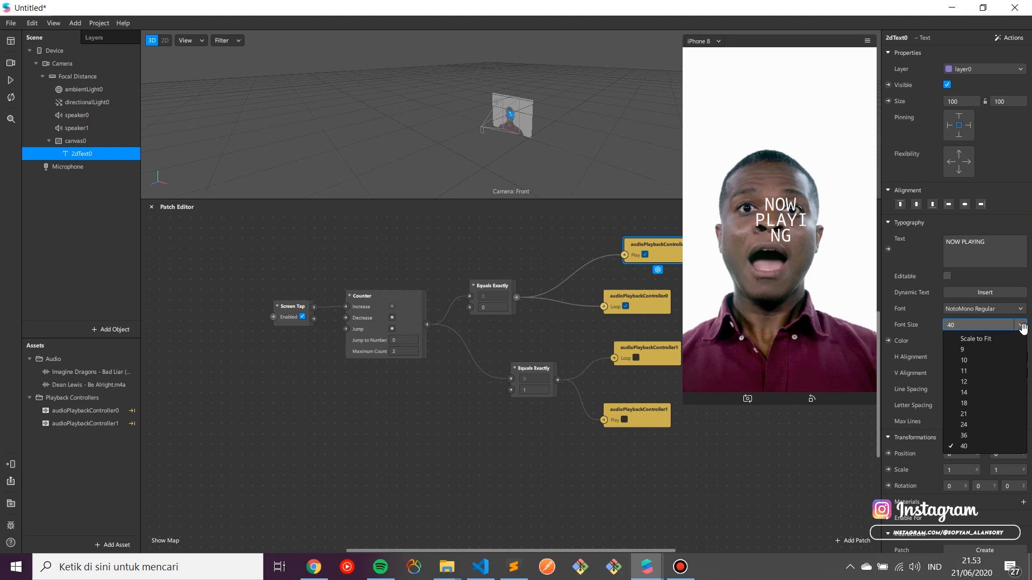
left_click(967, 382)
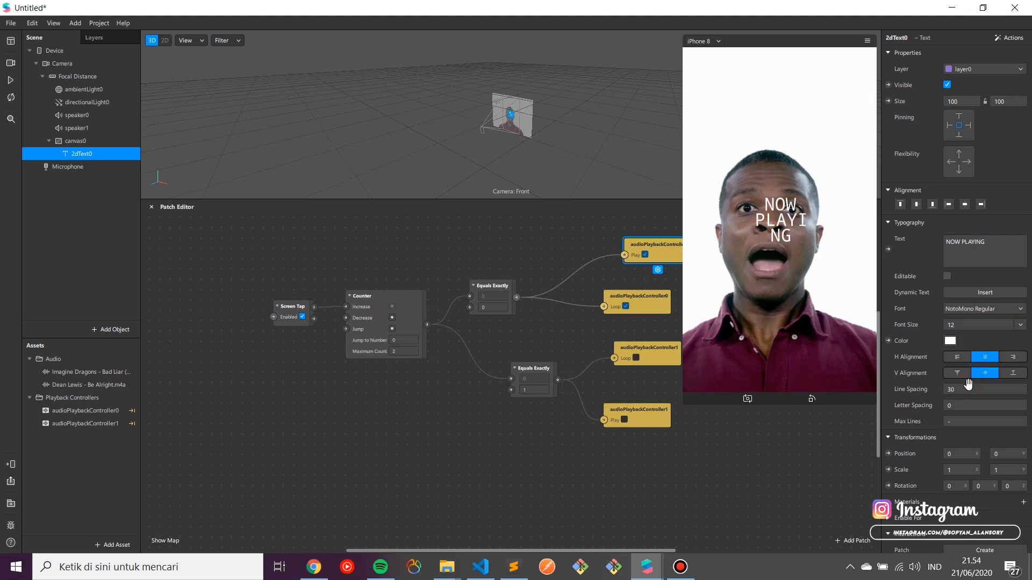
left_click(1021, 325)
left_click(963, 393)
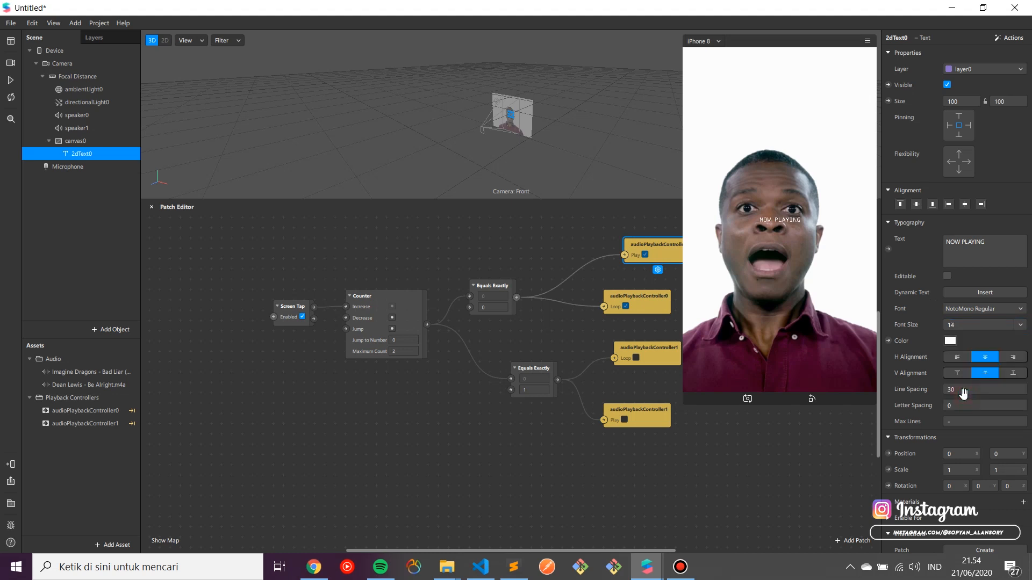
left_click(1021, 325)
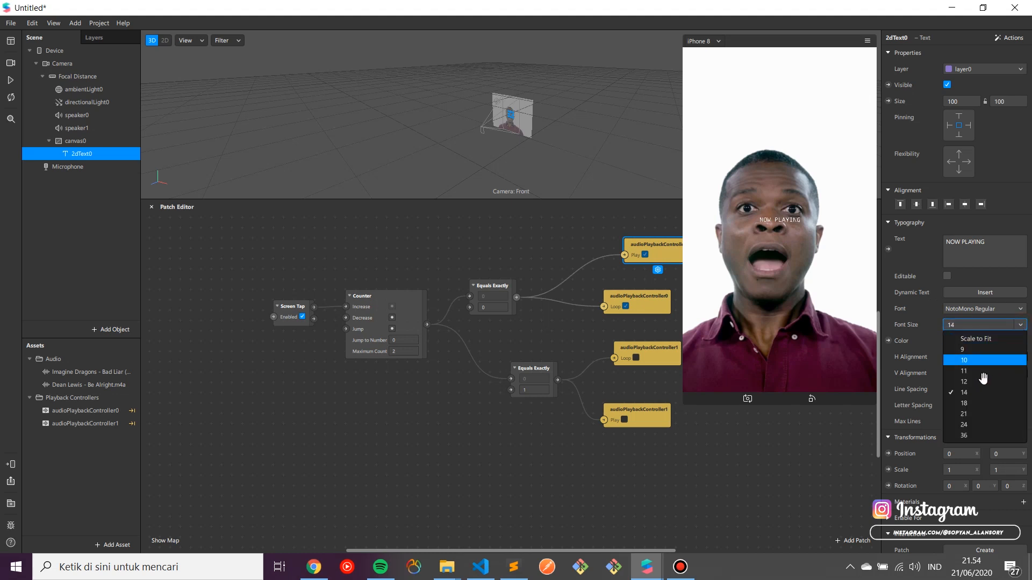
left_click(969, 404)
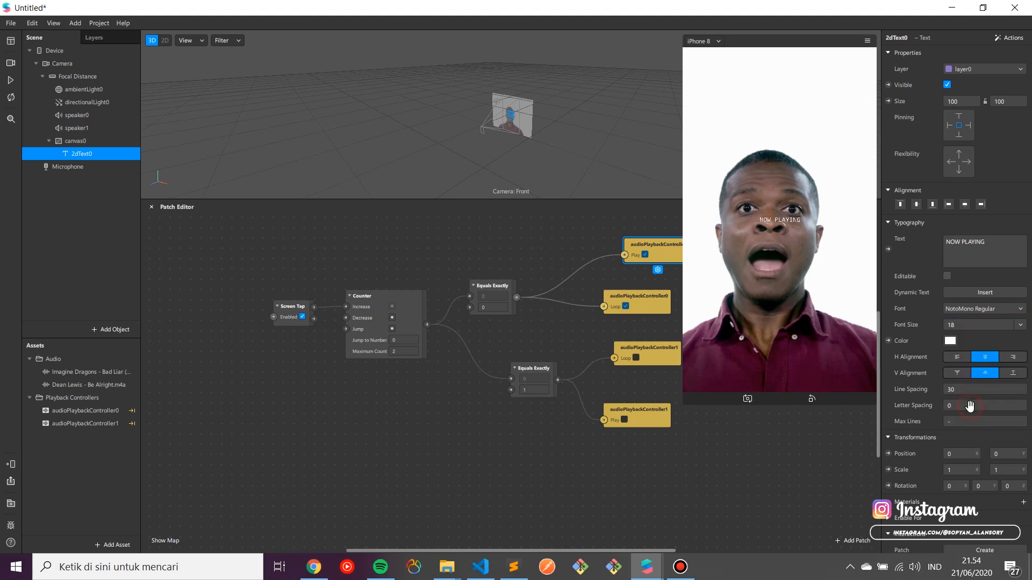
left_click(1021, 325)
left_click(972, 391)
Duplicate canvas0 together with its text and change the text in the copy to BAD LIAR
left_click(81, 141)
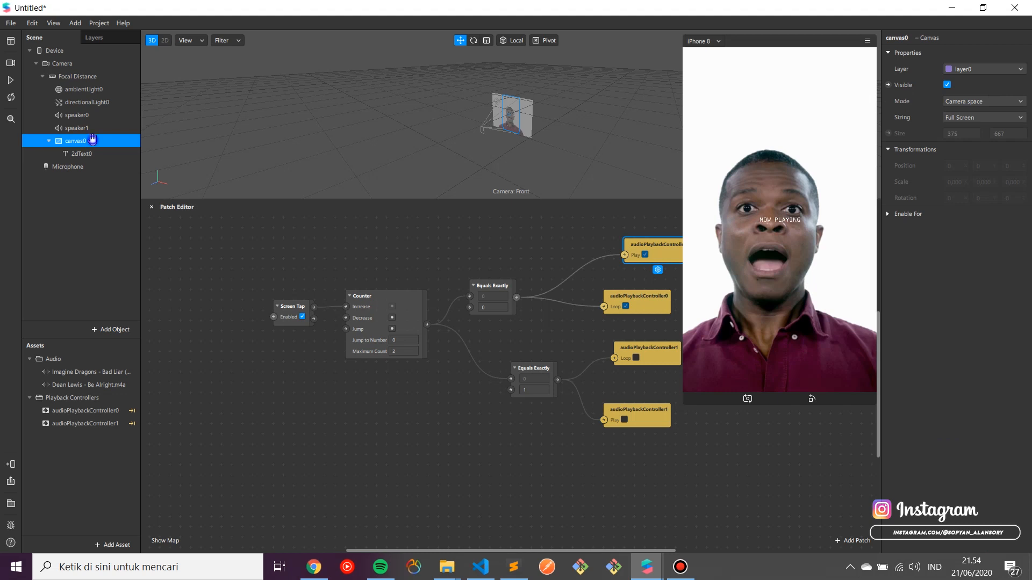
right_click(92, 139)
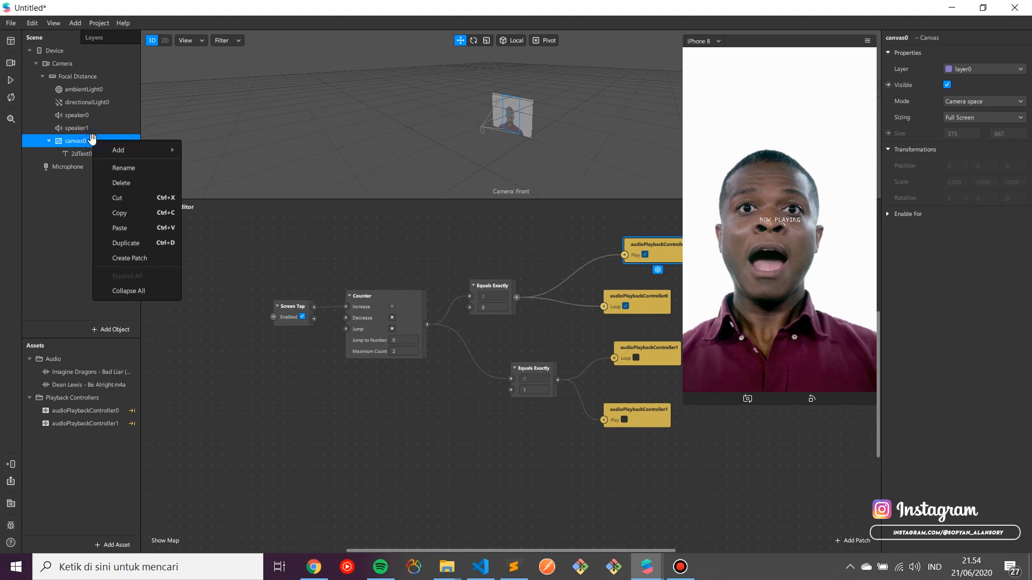
left_click(148, 243)
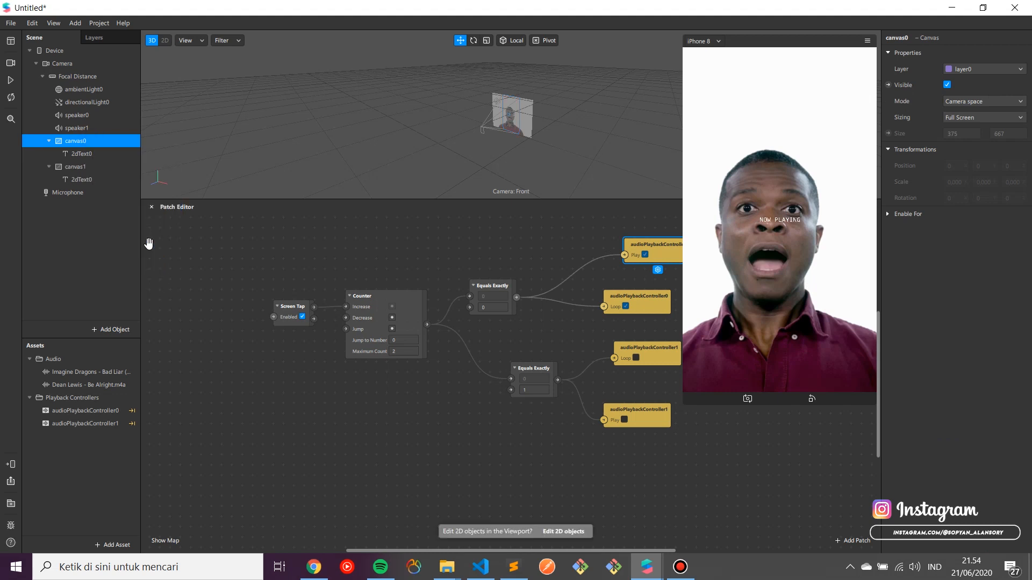
left_click(103, 180)
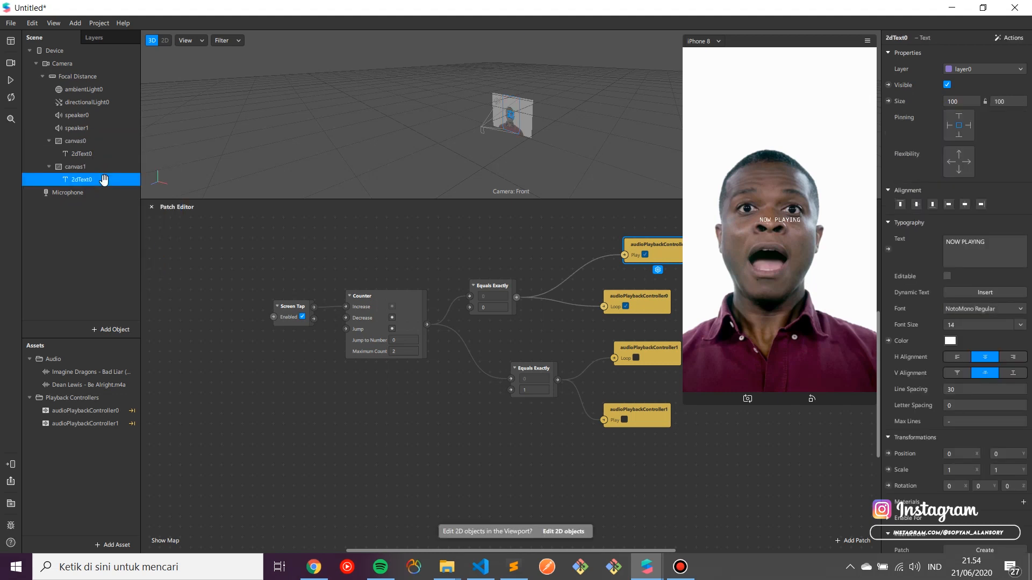
left_click(987, 237)
double_click(959, 247)
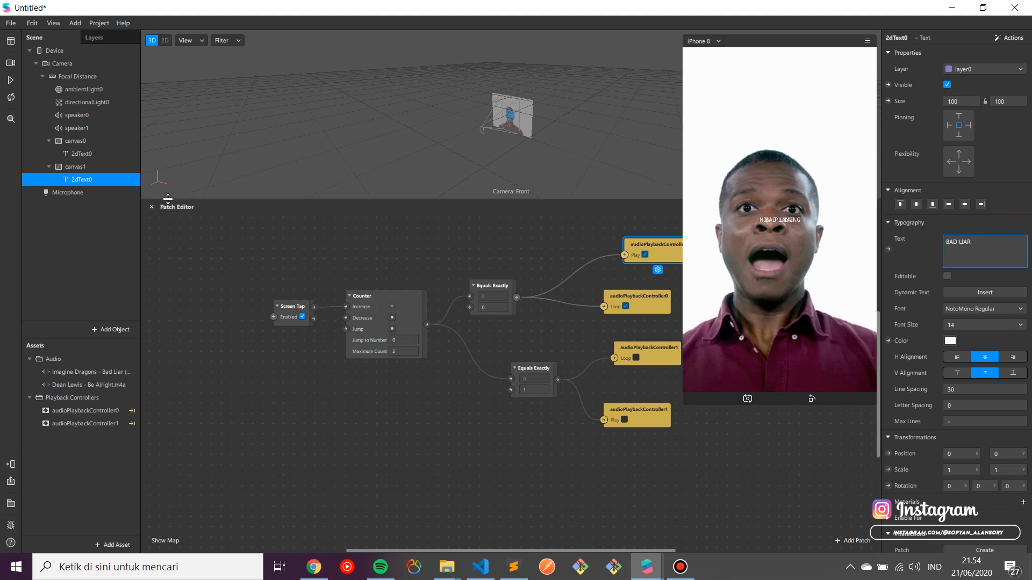
Create a Visible patch for canvas0, place it above the upper Equals Exactly patch, and connect that patch's output to it
left_click(87, 140)
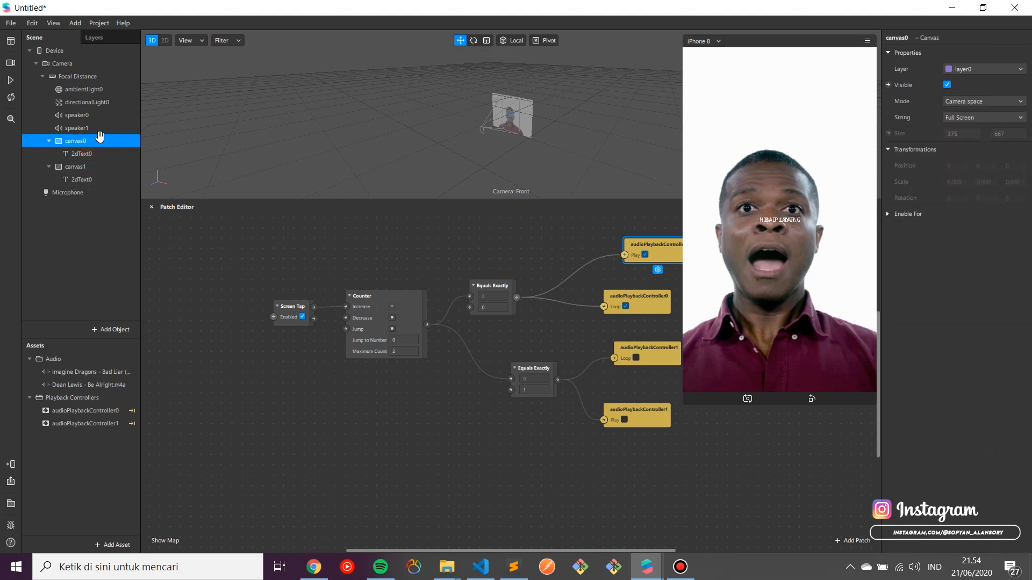
left_click(887, 85)
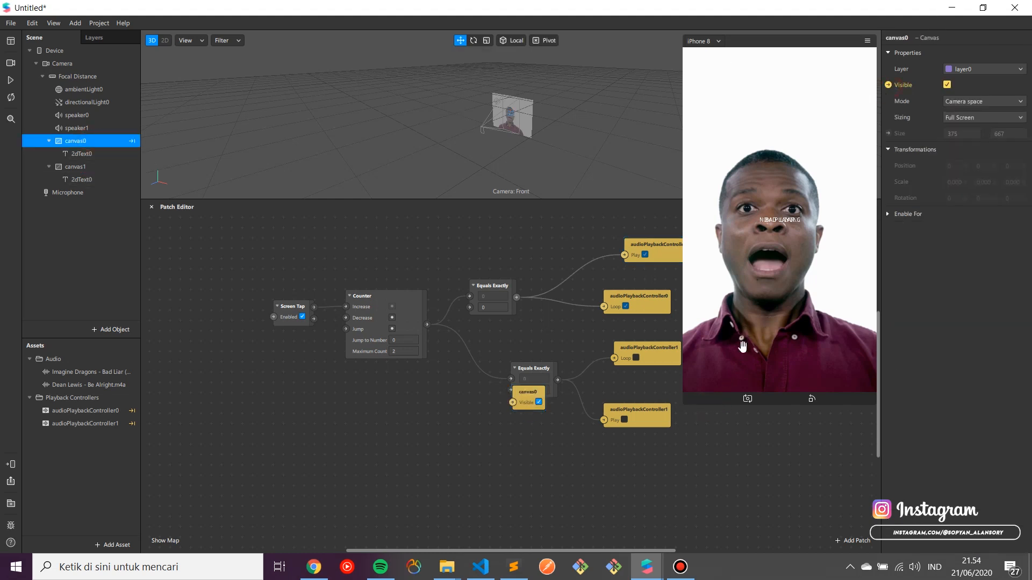
left_click_drag(703, 380, 766, 379)
left_click_drag(529, 395, 559, 245)
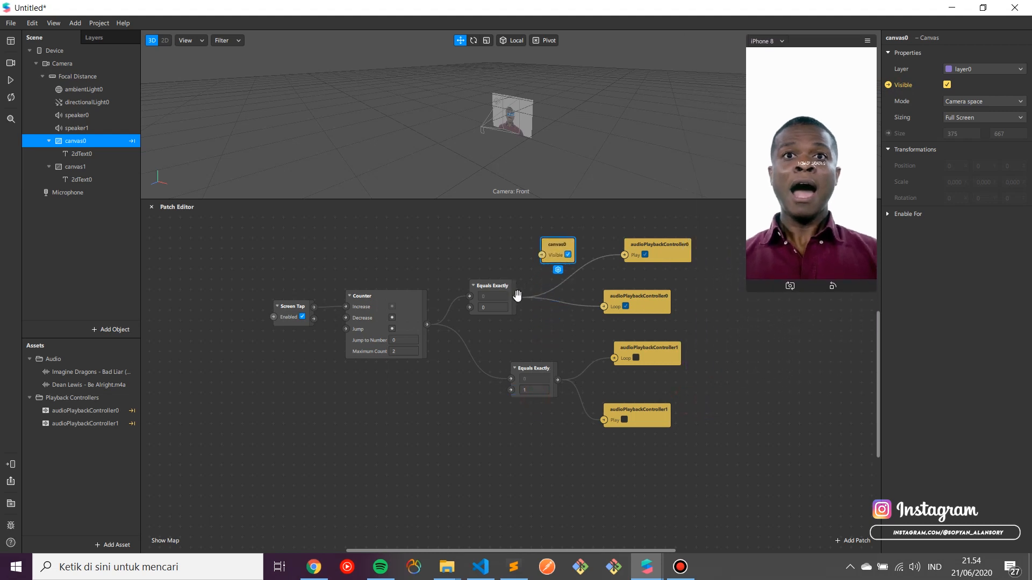
left_click_drag(516, 297, 542, 255)
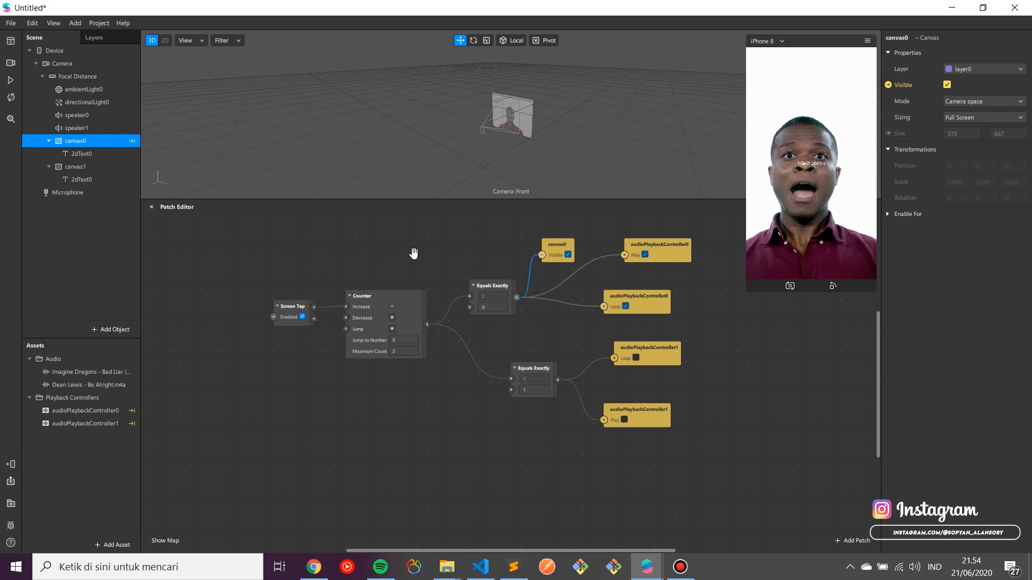
Create a Visible patch for canvas1, place it below the playback controller patches, and connect the lower Equals Exactly output to it
left_click(98, 169)
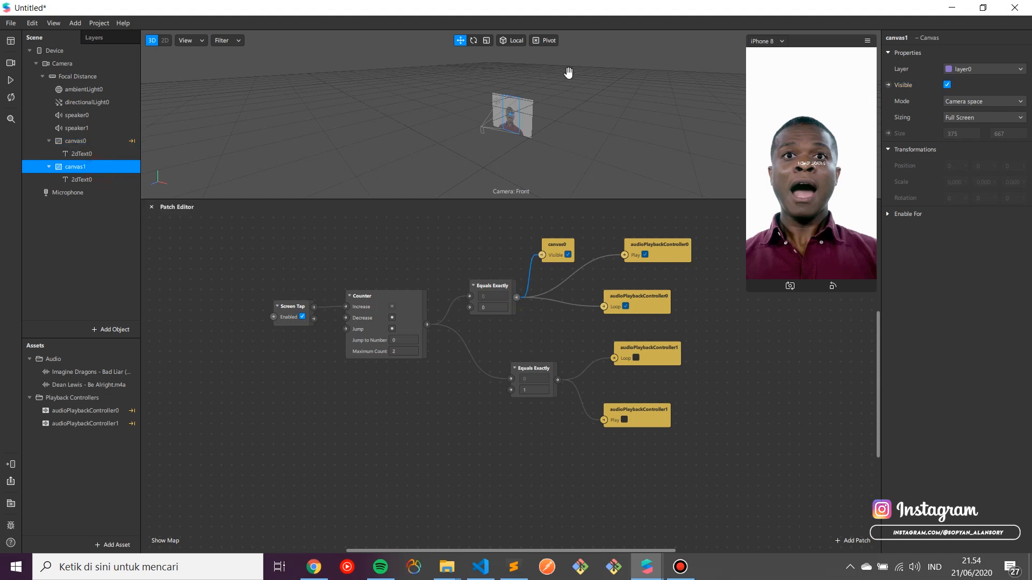
left_click(888, 84)
left_click_drag(530, 395, 661, 497)
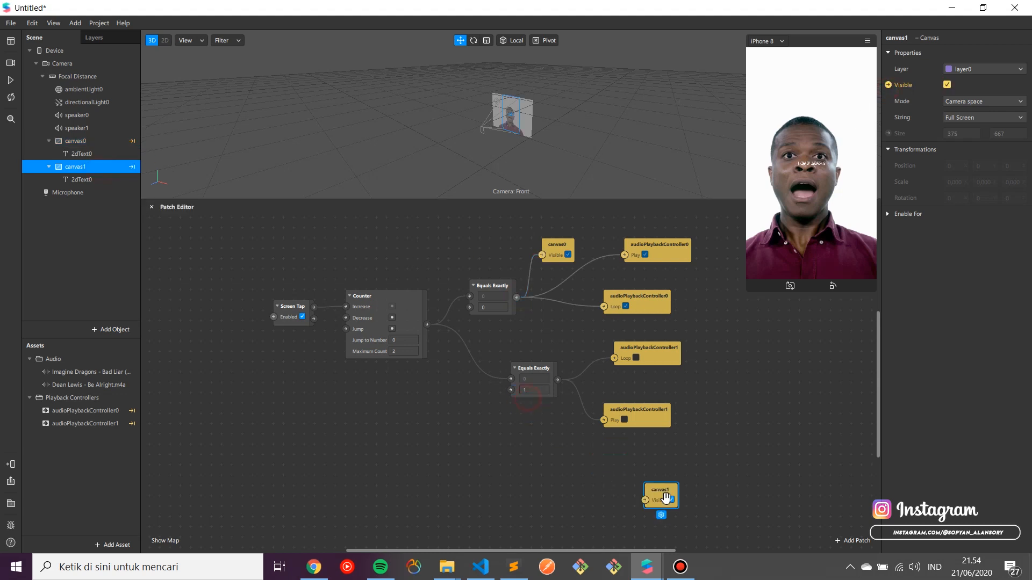
left_click_drag(558, 380, 590, 469)
Shift the two audioPlaybackController0 patches slightly down to tidy the patch layout
left_click(644, 419)
left_click(657, 358)
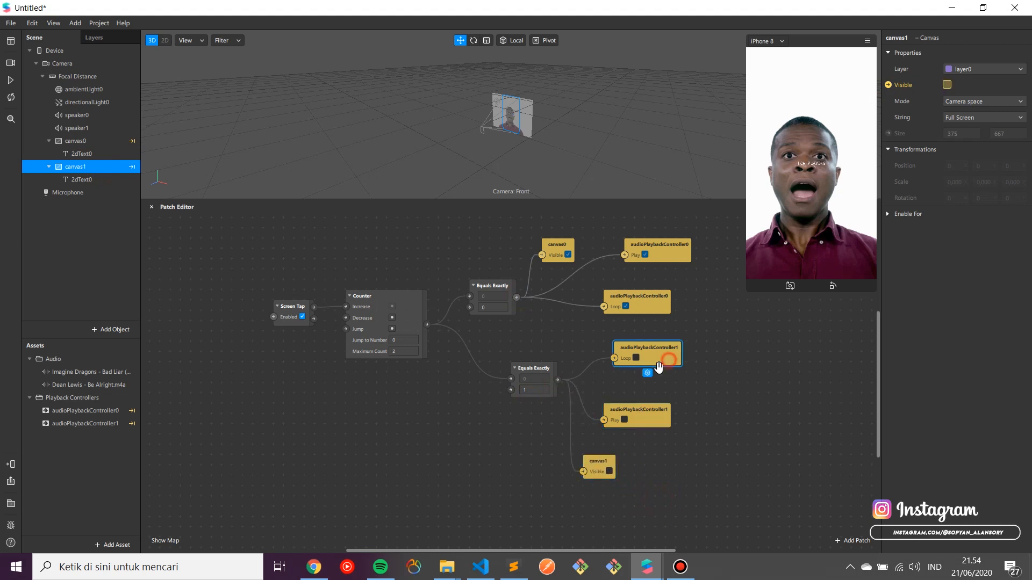
left_click_drag(647, 294, 647, 305)
left_click_drag(662, 255, 651, 266)
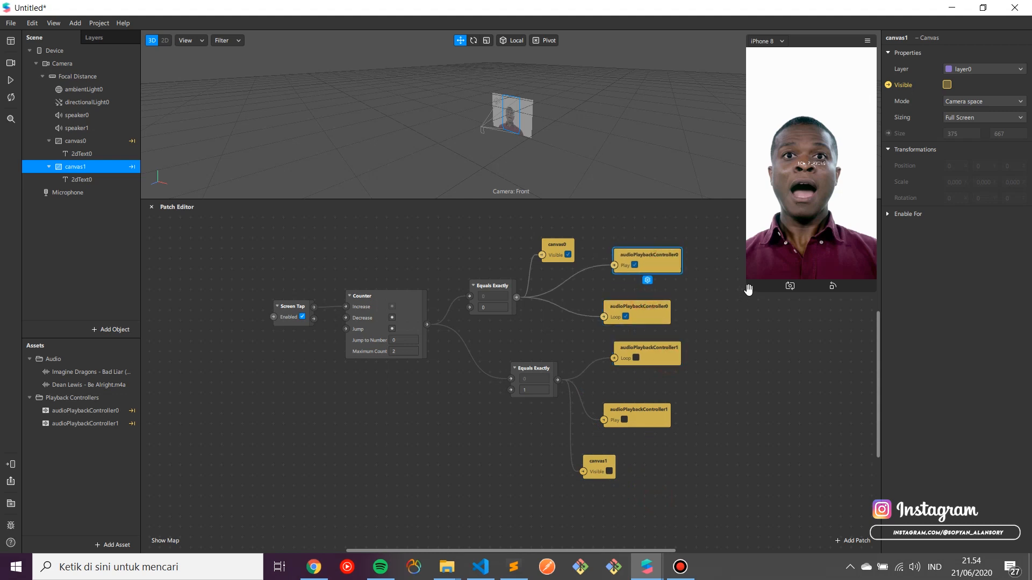
Enlarge the device preview to check the on-screen text, and shrink it again to uncover the patches
left_click_drag(751, 289, 672, 430)
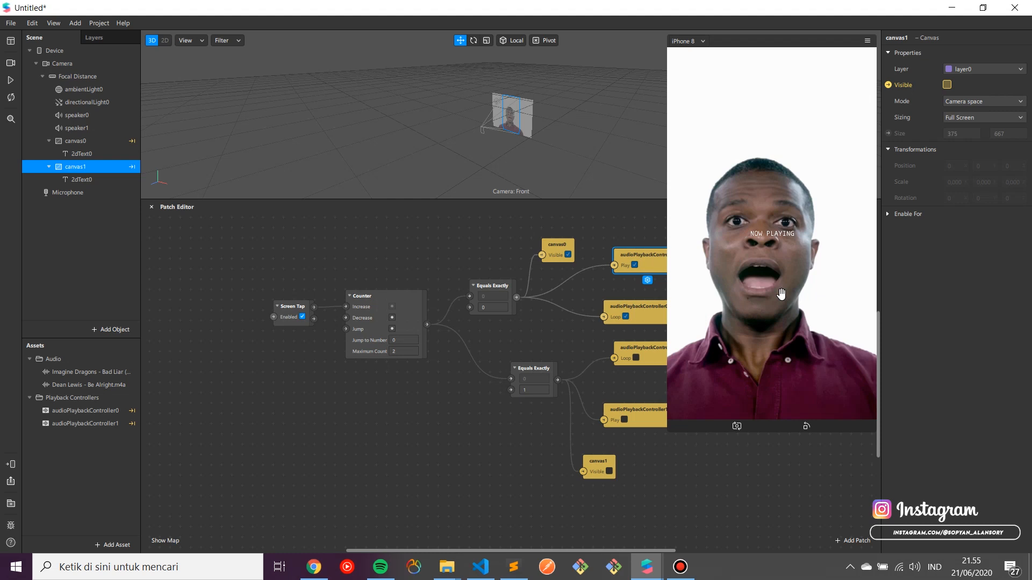
mouse_move(672, 429)
left_mouse_down()
mouse_move(689, 388)
mouse_move(670, 425)
left_mouse_up()
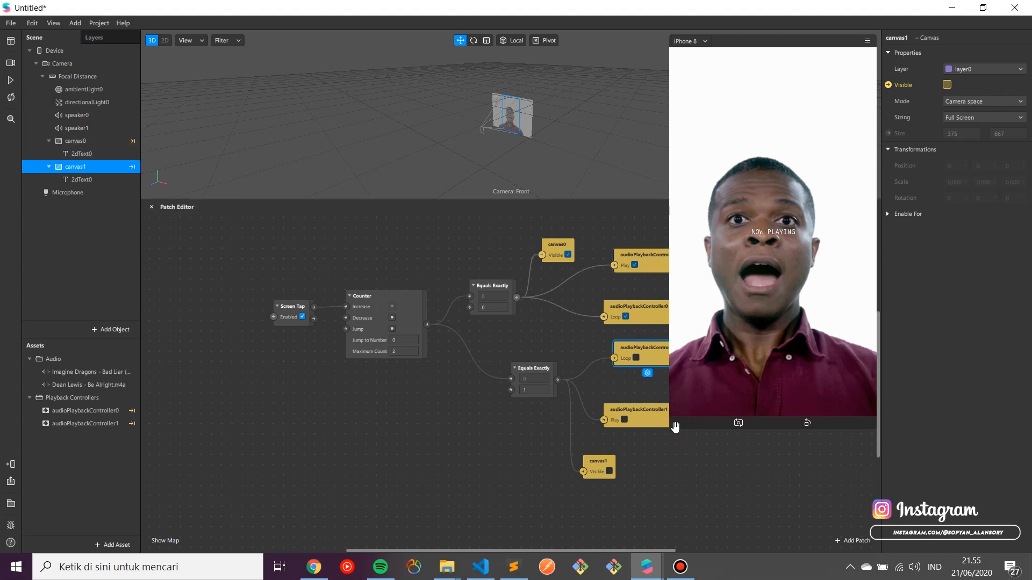
left_click_drag(670, 428, 709, 361)
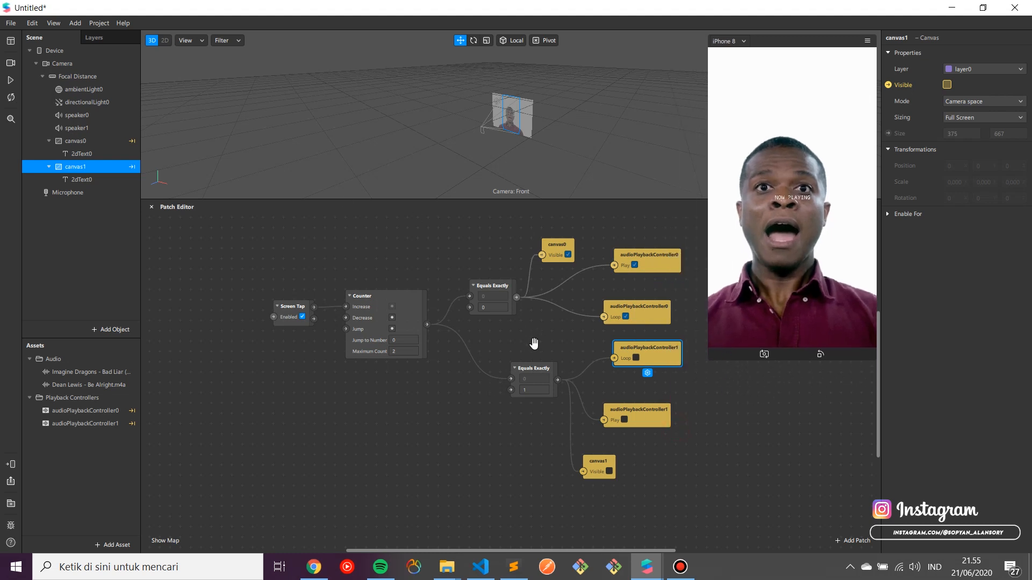
Move the lower Equals Exactly patch beneath the upper one and rearrange the audioPlaybackController1 and canvas1 patches beside it
left_click_drag(527, 368, 476, 346)
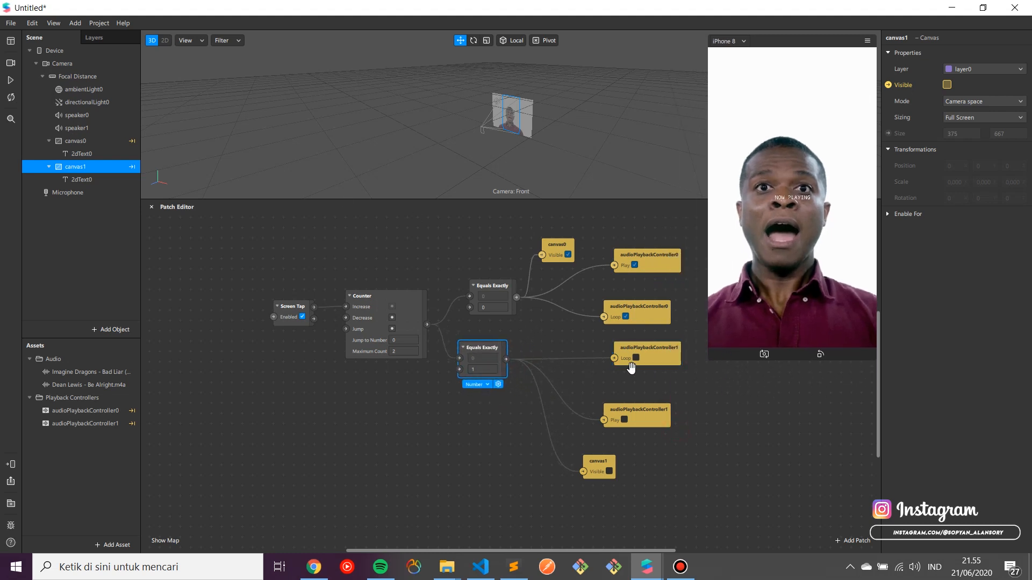
left_click_drag(671, 359, 649, 369)
left_click_drag(637, 413, 617, 413)
left_click_drag(608, 463, 627, 473)
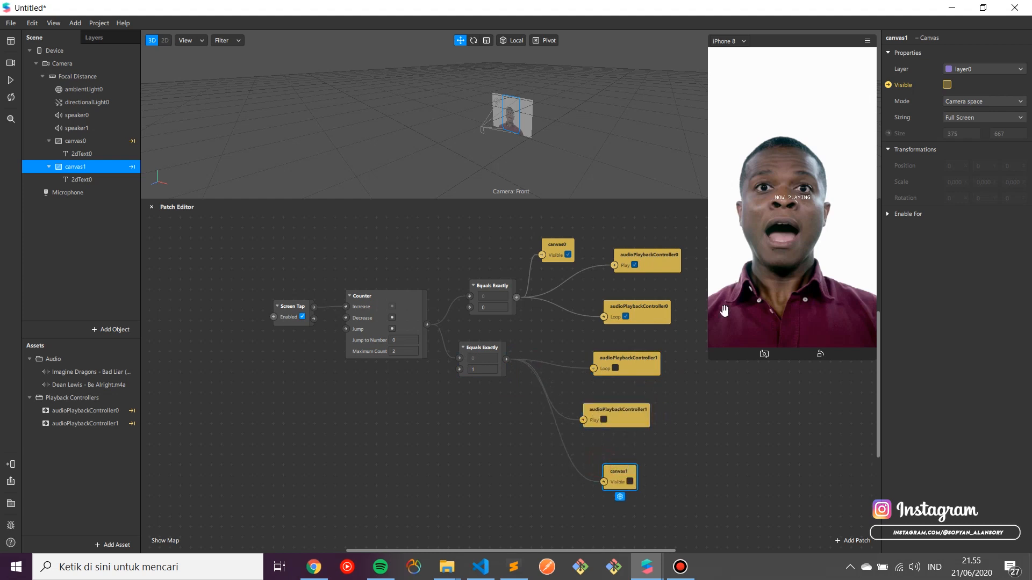
left_click(713, 353)
Set the comparison value of the upper Equals Exactly patch to 1 and the lower one to 2
left_click(488, 307)
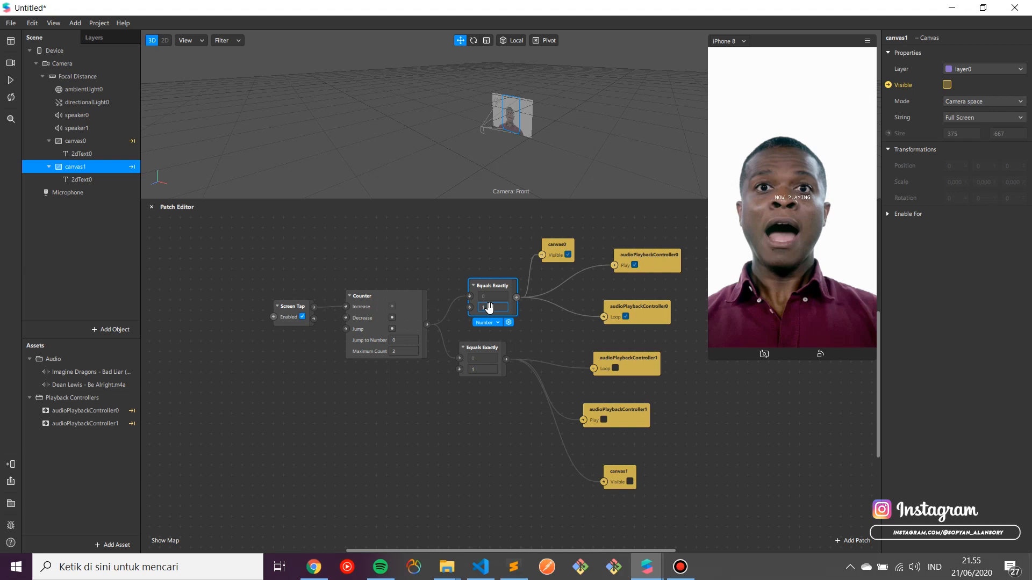
key("Return")
left_click(486, 369)
type("2")
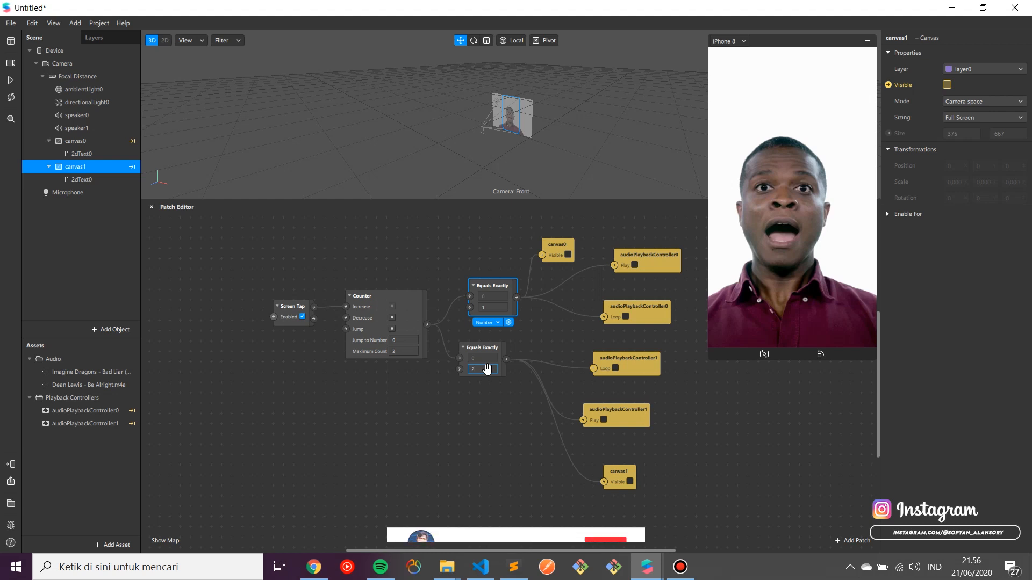
key("Return")
Set the Counter patch's maximum count to 3
left_click(411, 350)
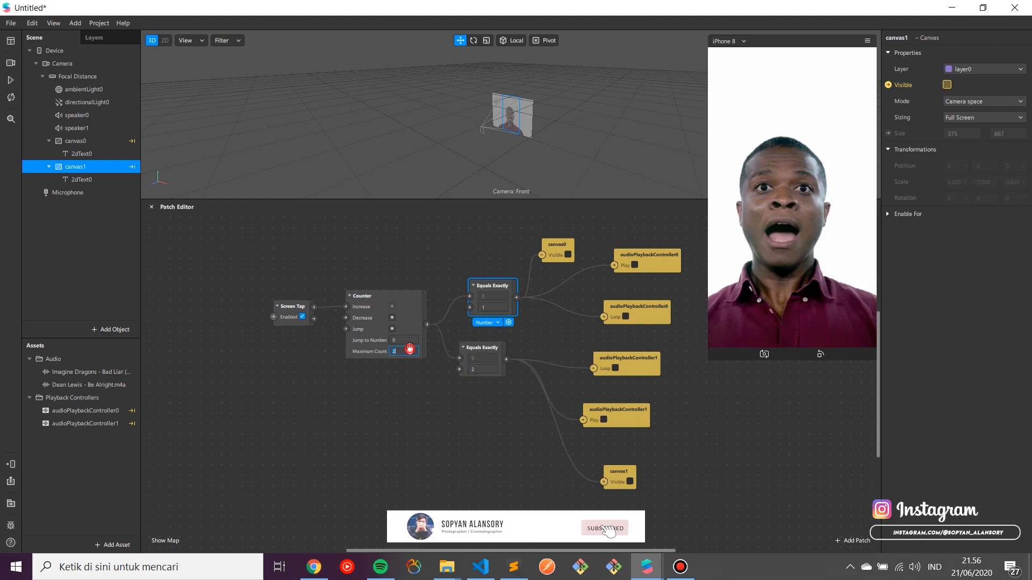
type("3")
key("Return")
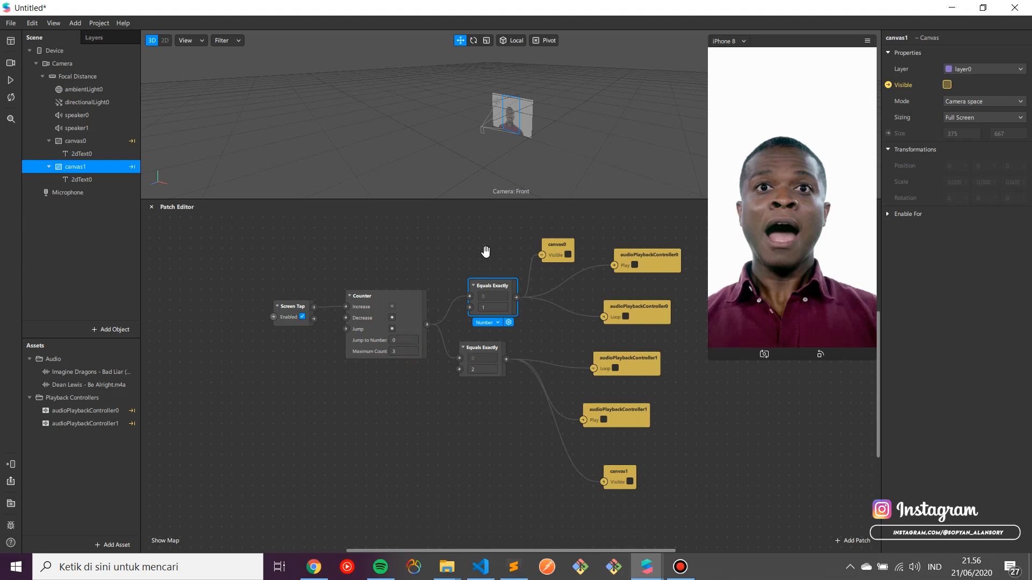
Run the preview video, test the screen tap twice to cycle through the songs and their texts, and pause the video
left_click(13, 80)
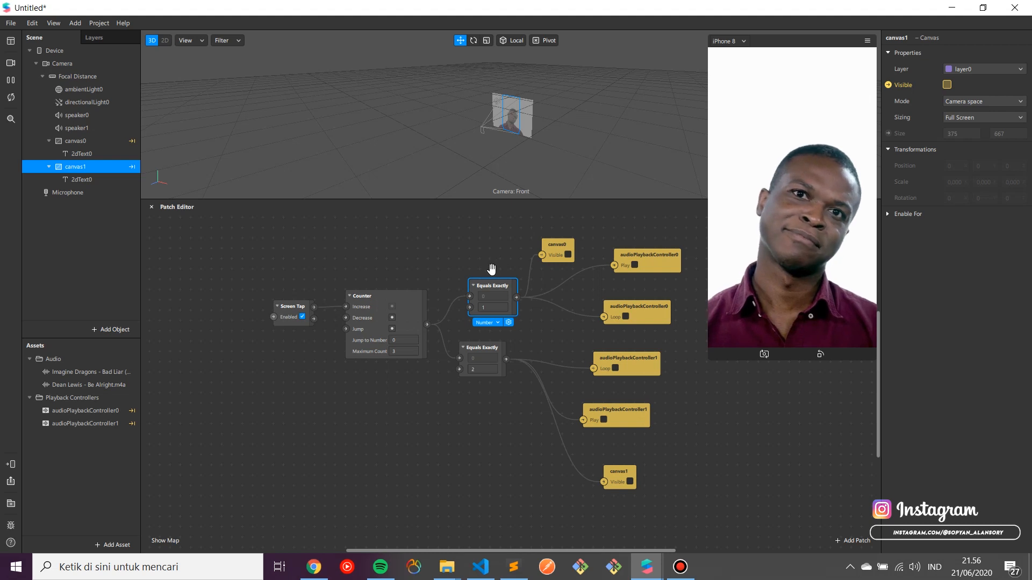
scroll(478, 266, "up", 2)
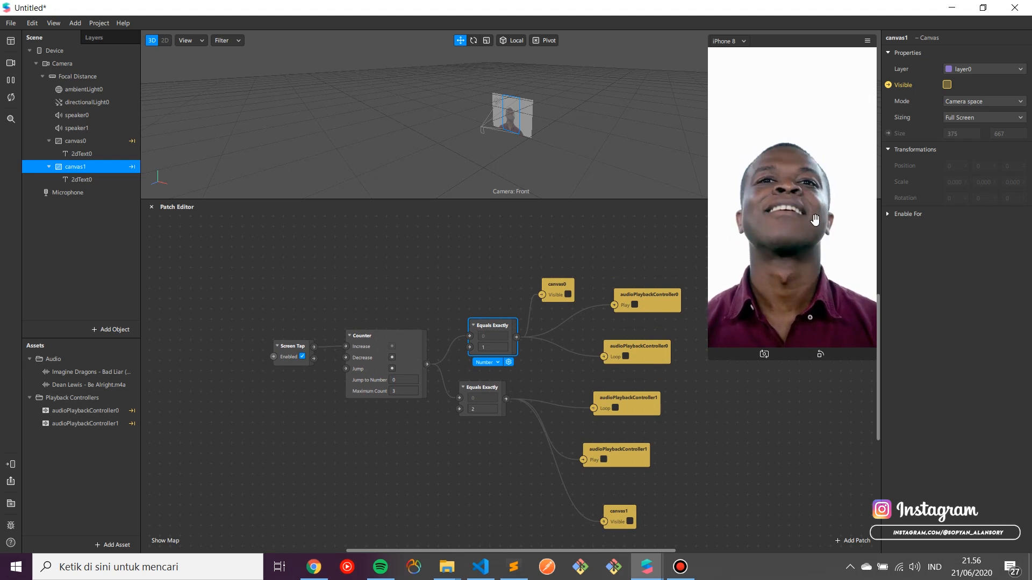
left_click(796, 220)
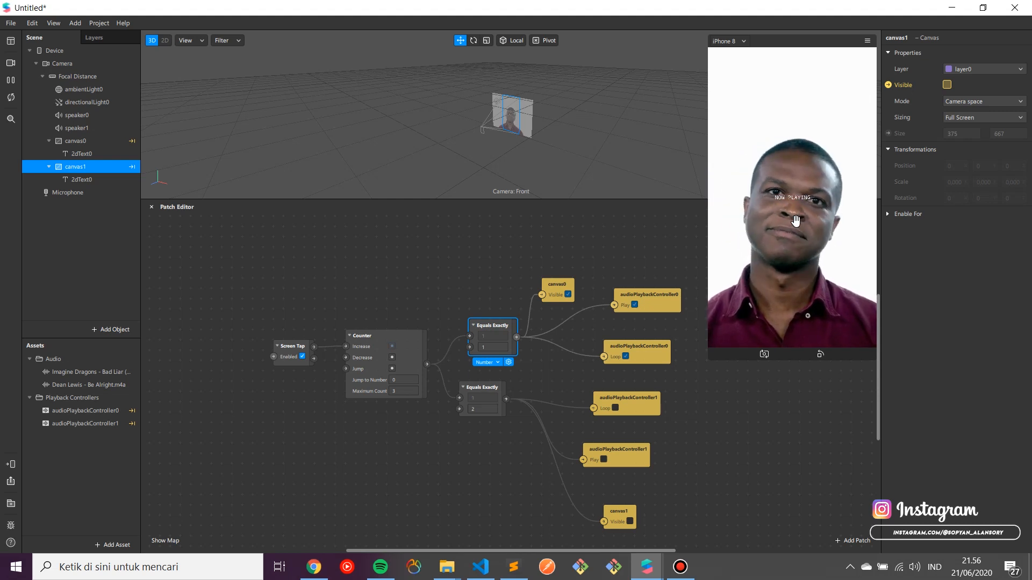
left_click(796, 220)
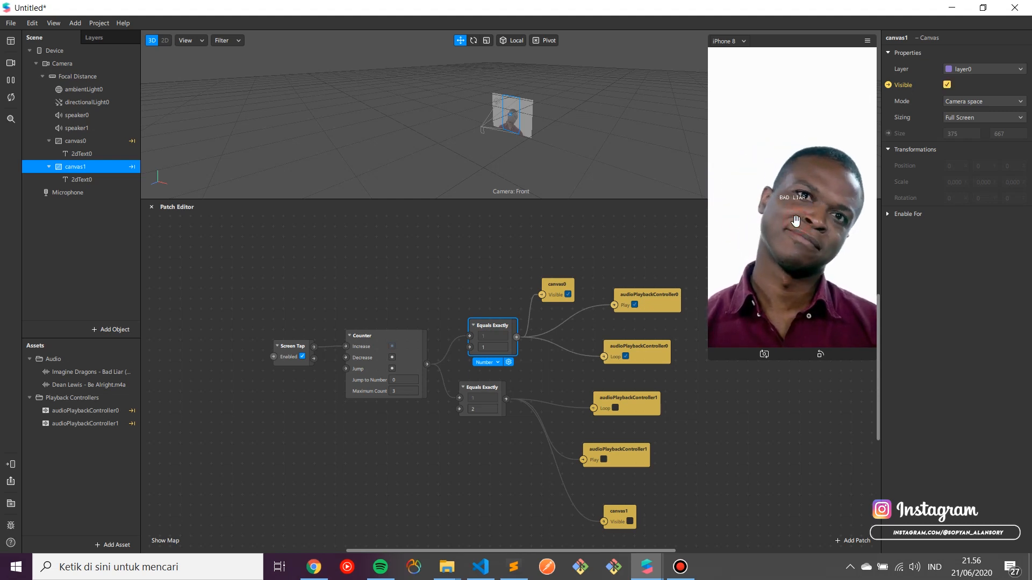
left_click(10, 80)
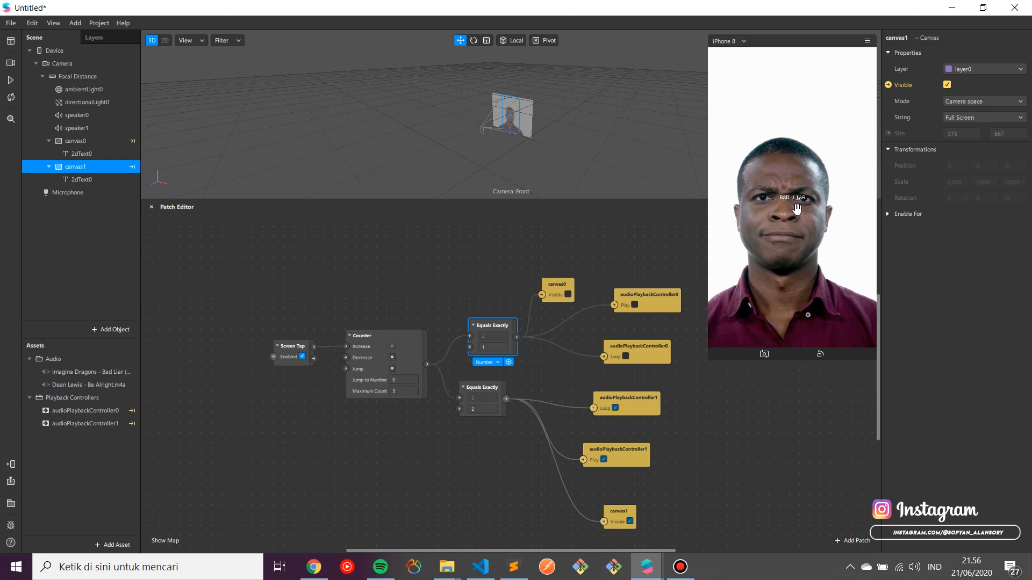